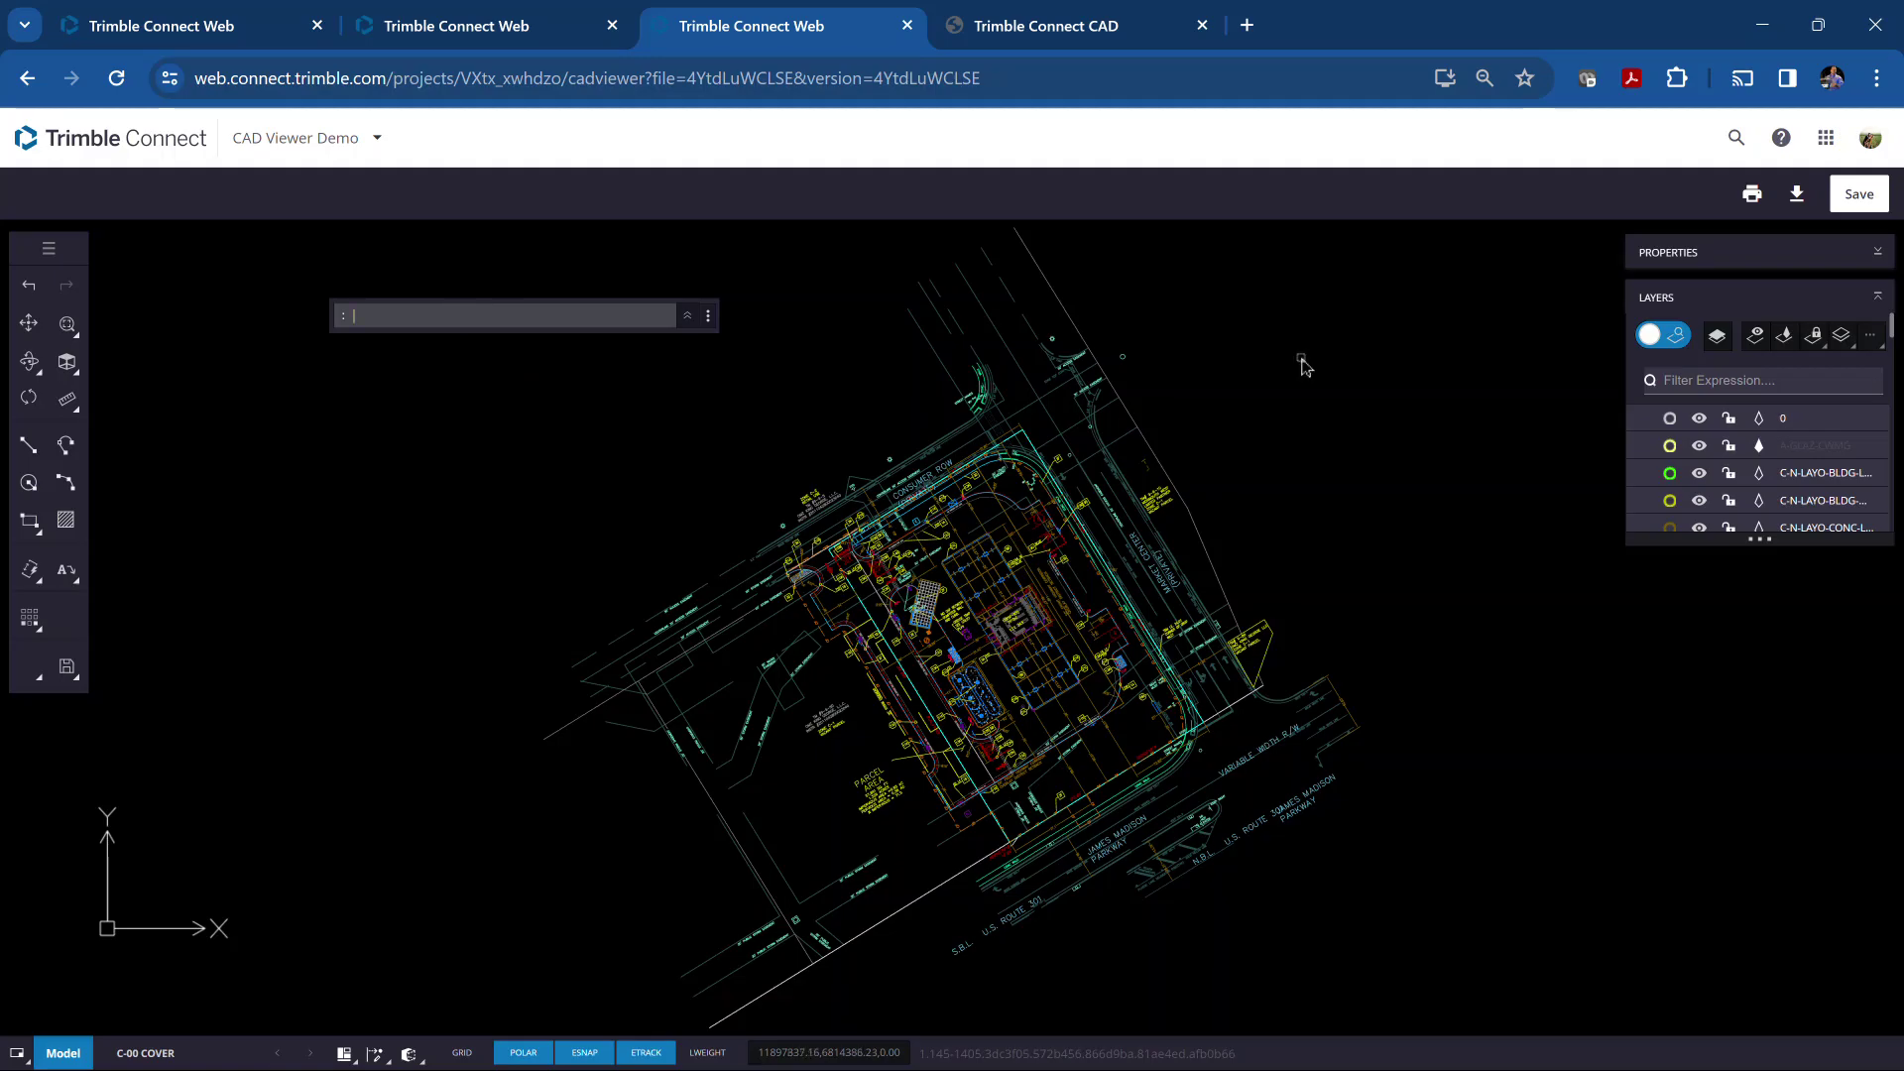
Isolate the C-N-LAYO-CURB-BACK layer by picking the large curb arc near the site's northern corner
click(1844, 338)
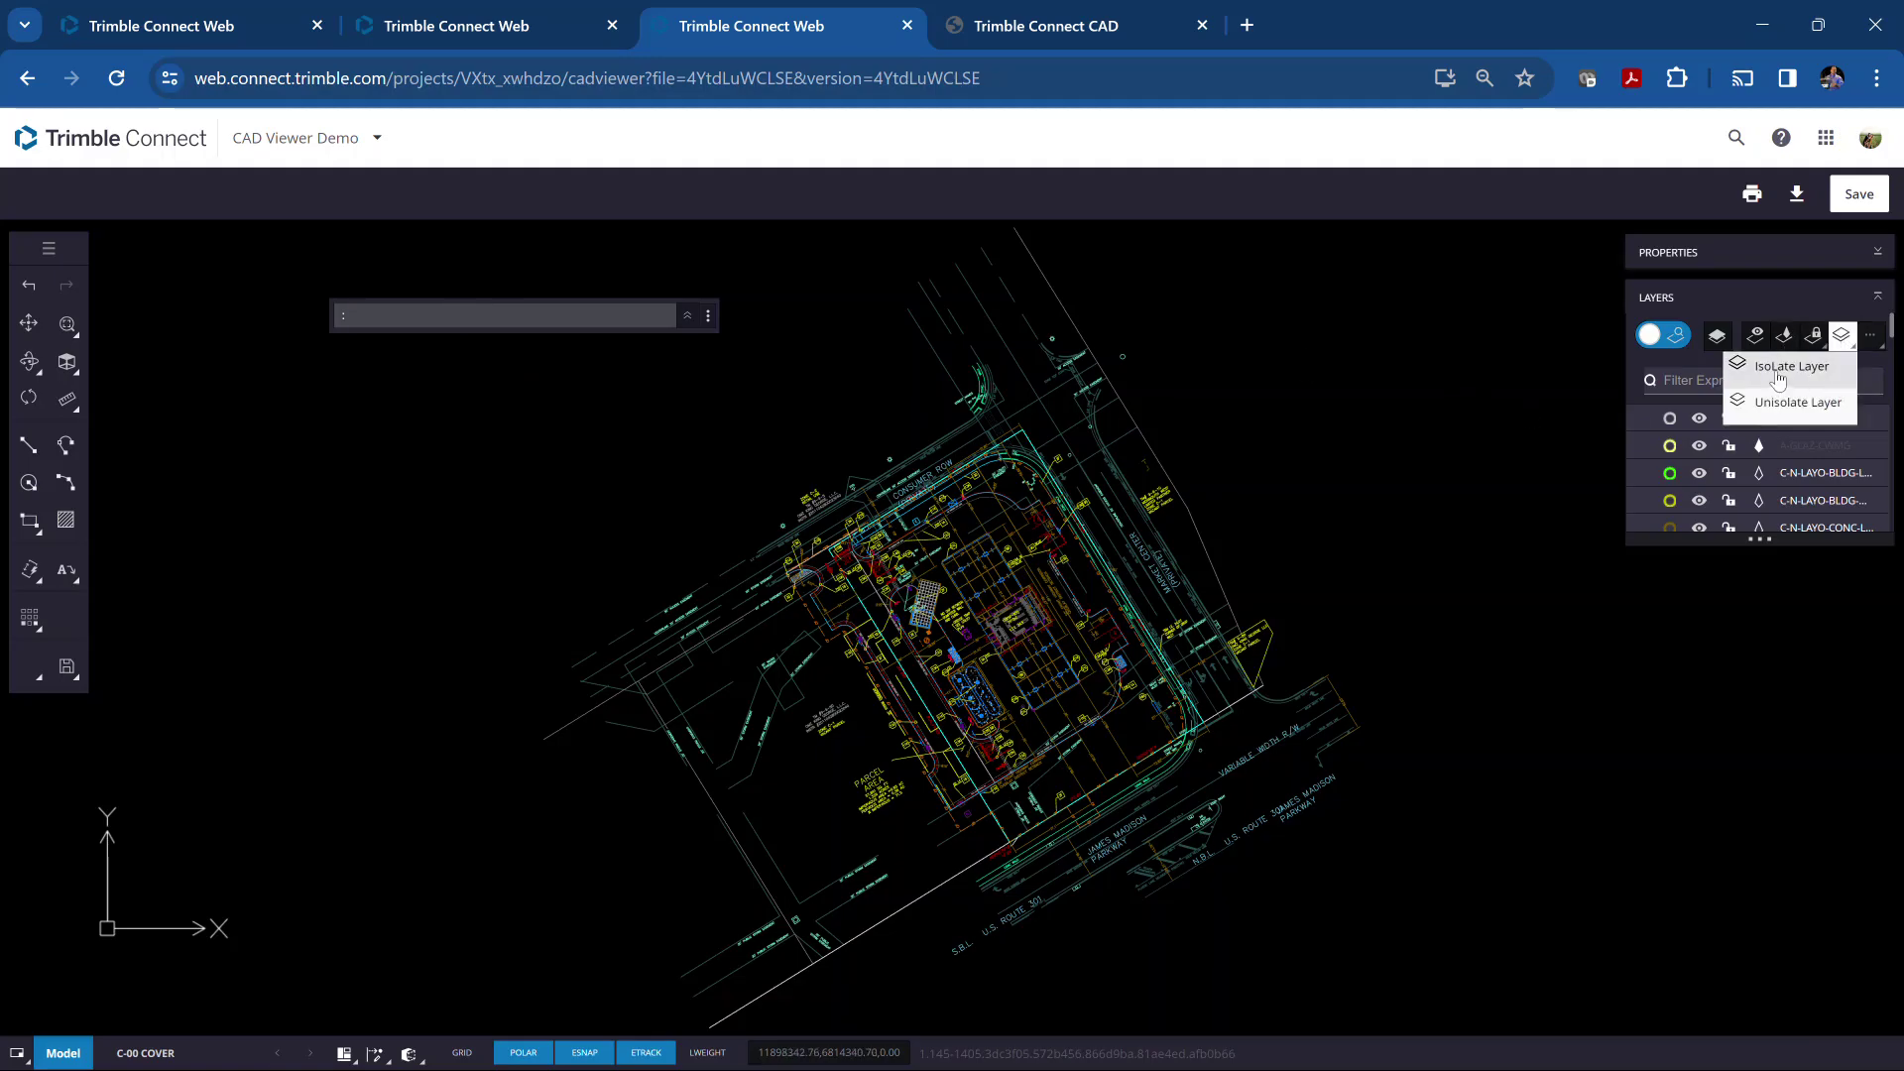
click(1778, 368)
scroll(972, 458, up, 2)
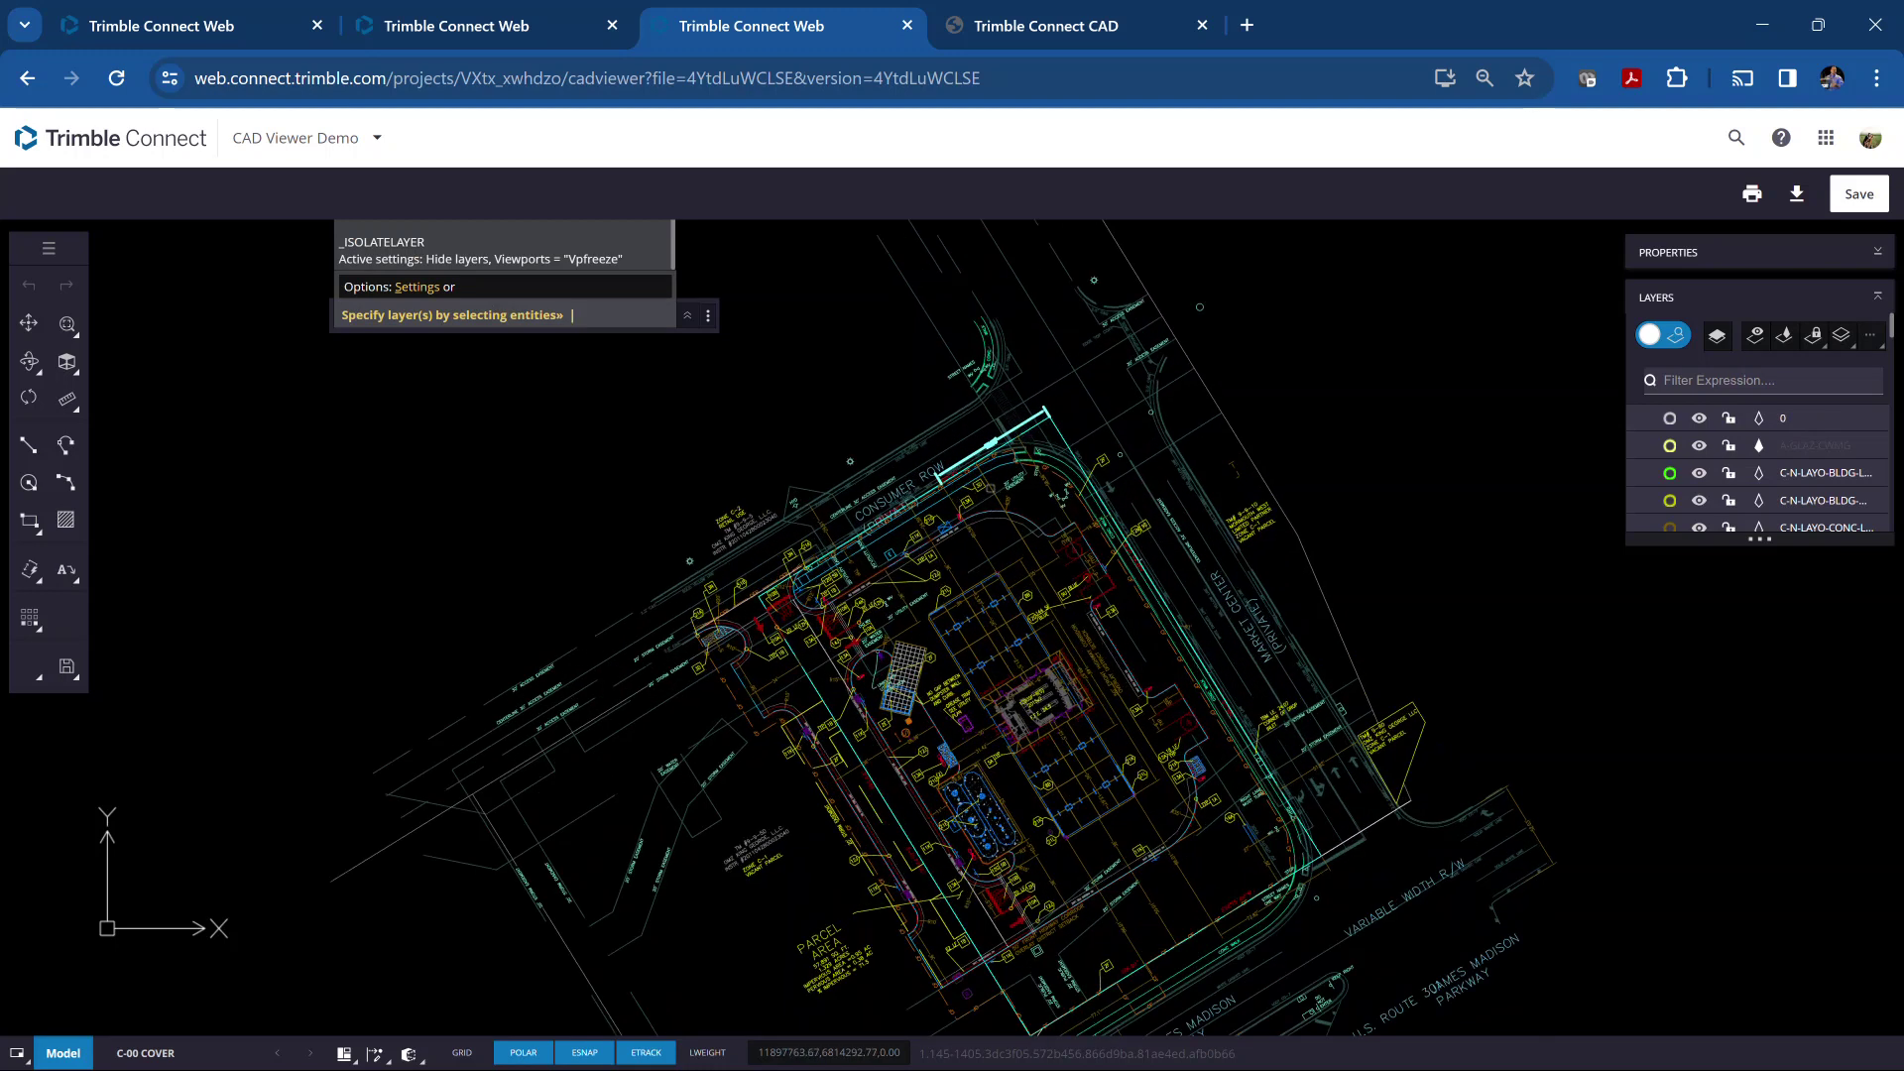
scroll(991, 443, up, 5)
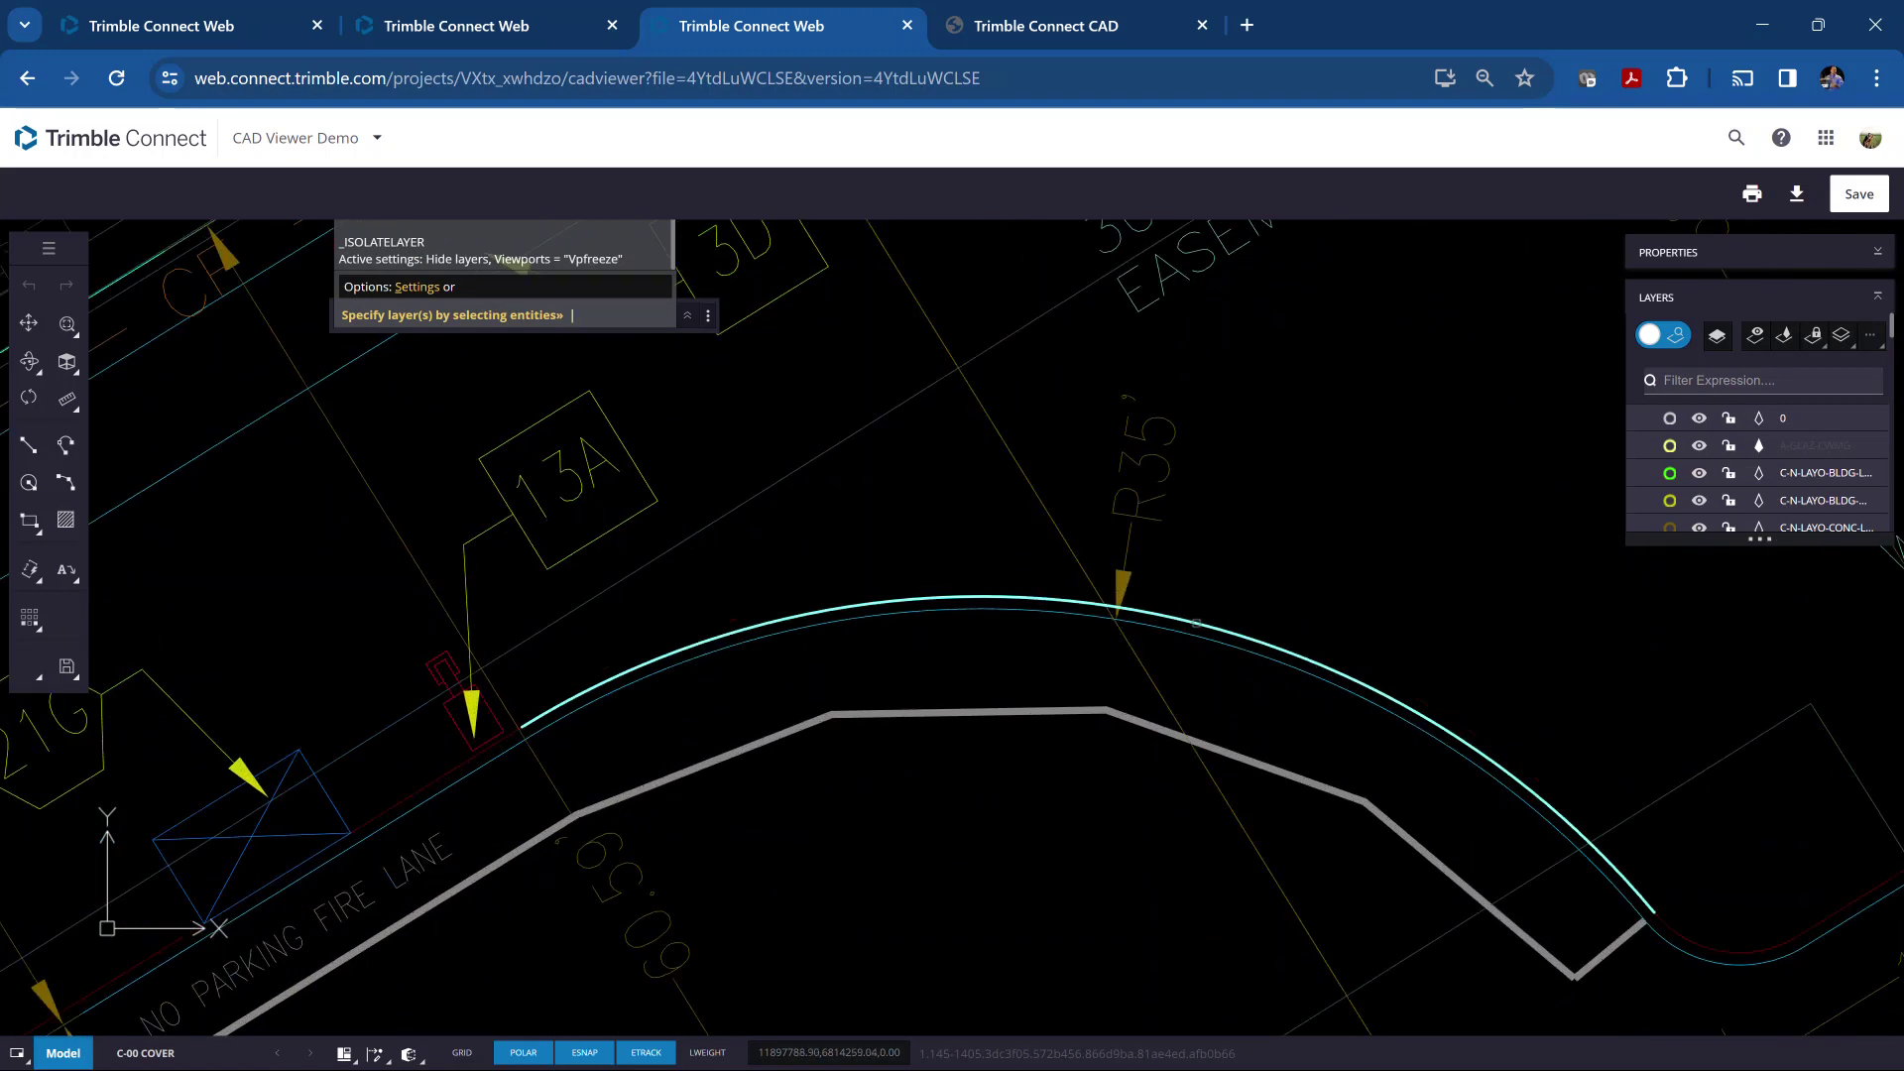
click(1196, 622)
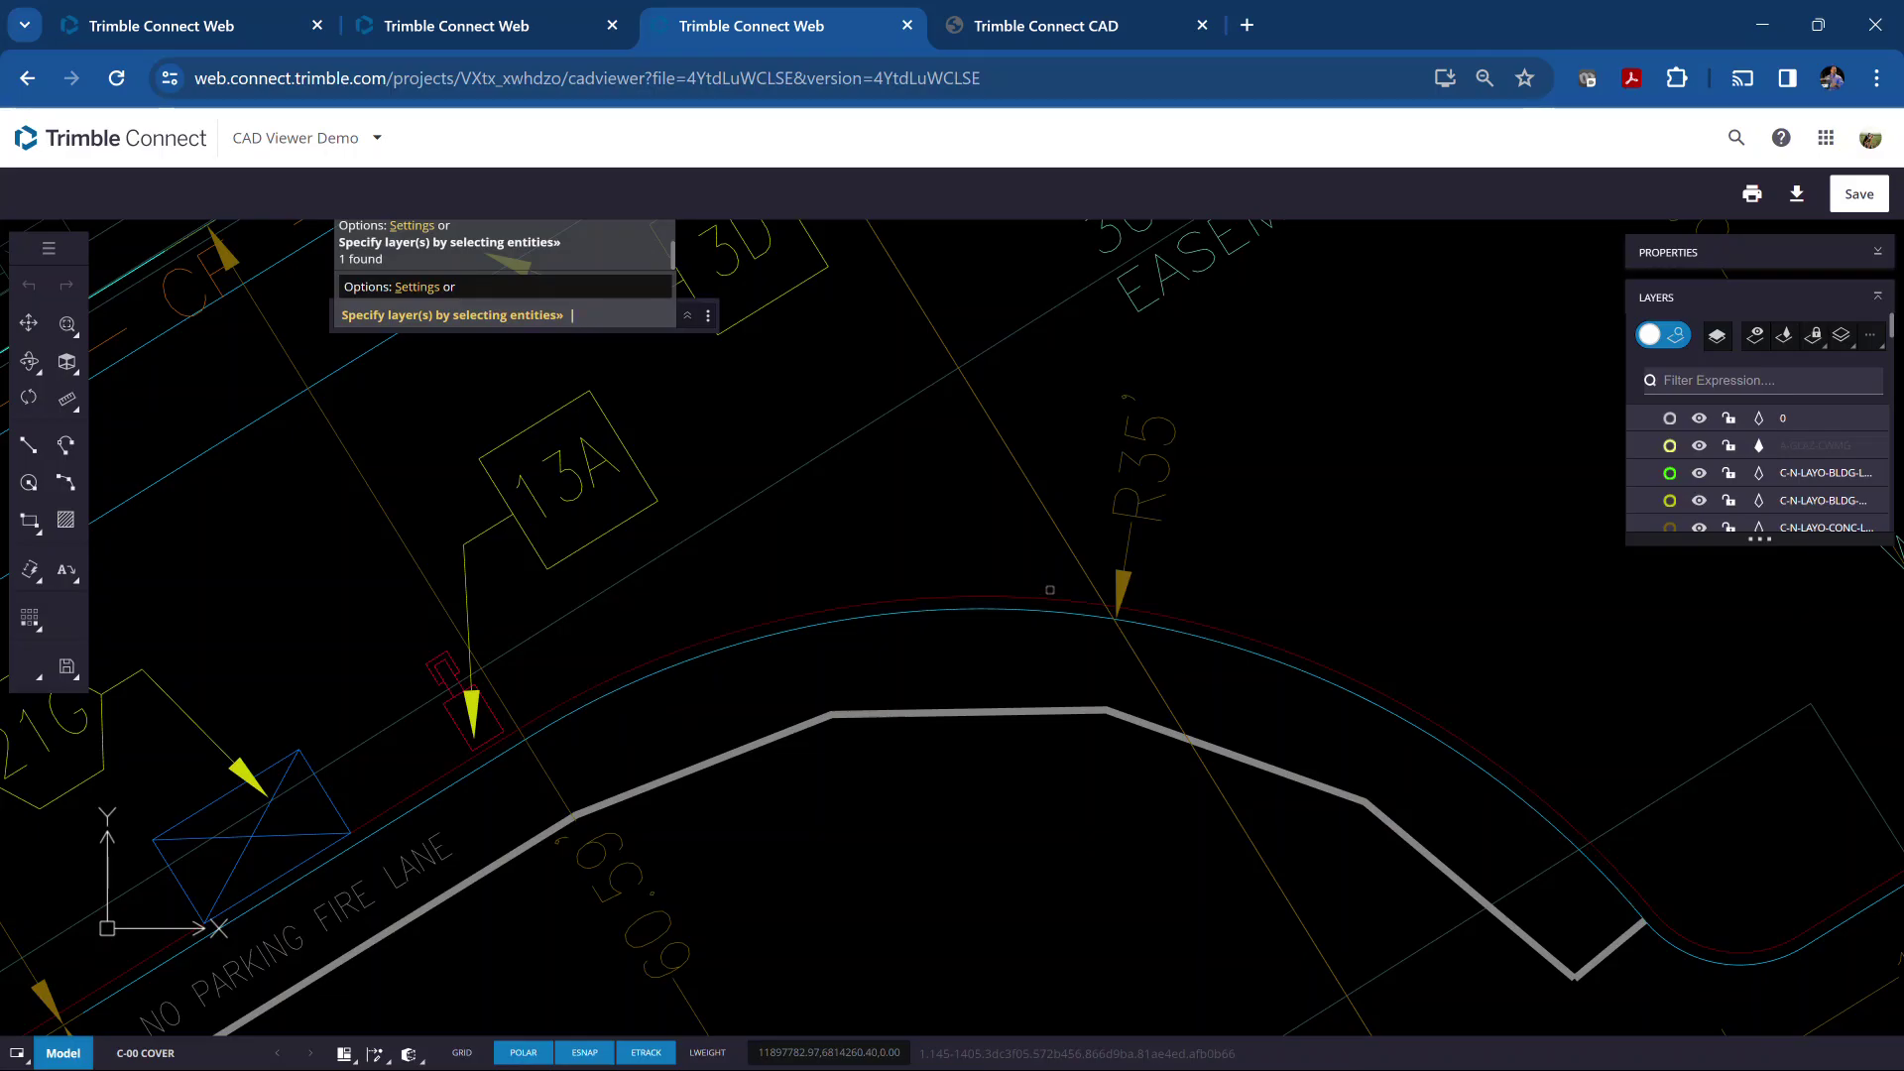
key(Return)
Inspect the properties of the large curb arc and the straight curb line adjoining it
scroll(978, 705, down, 3)
scroll(978, 489, down, 4)
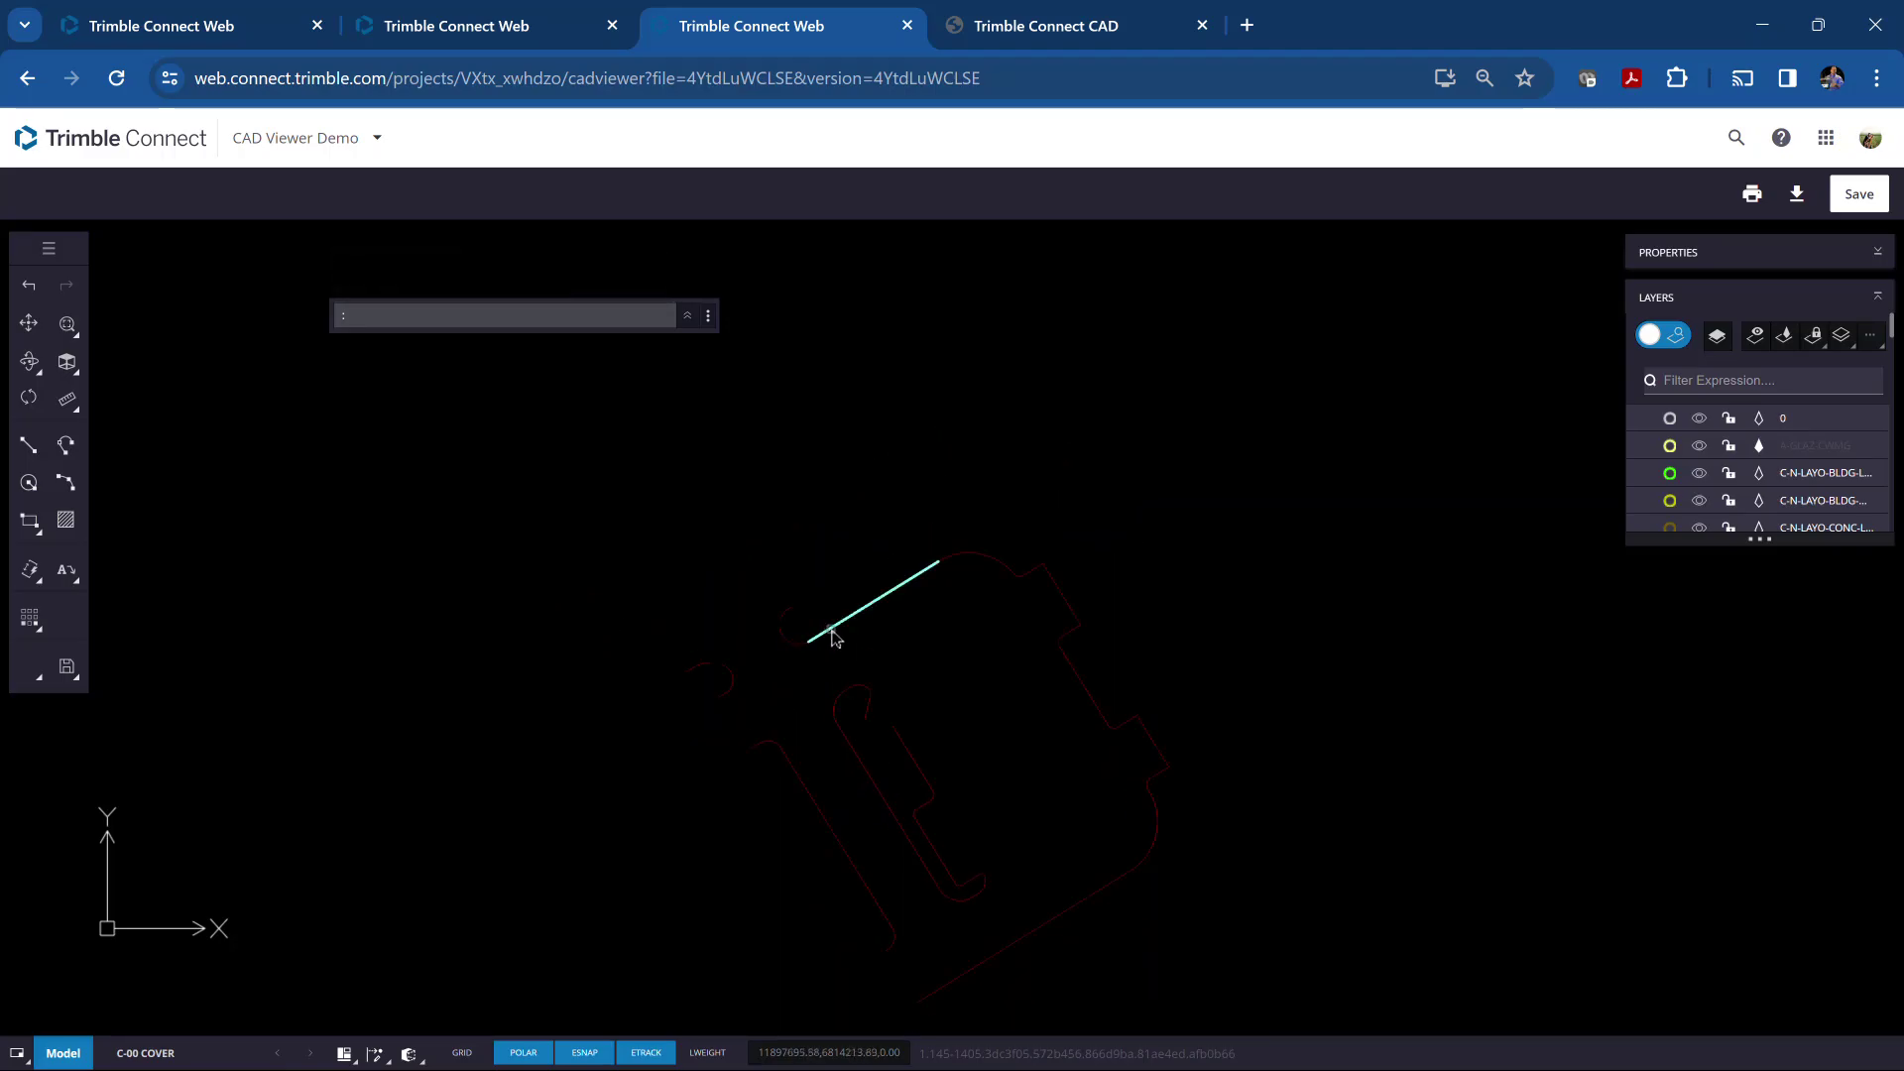
scroll(932, 591, up, 3)
click(1019, 519)
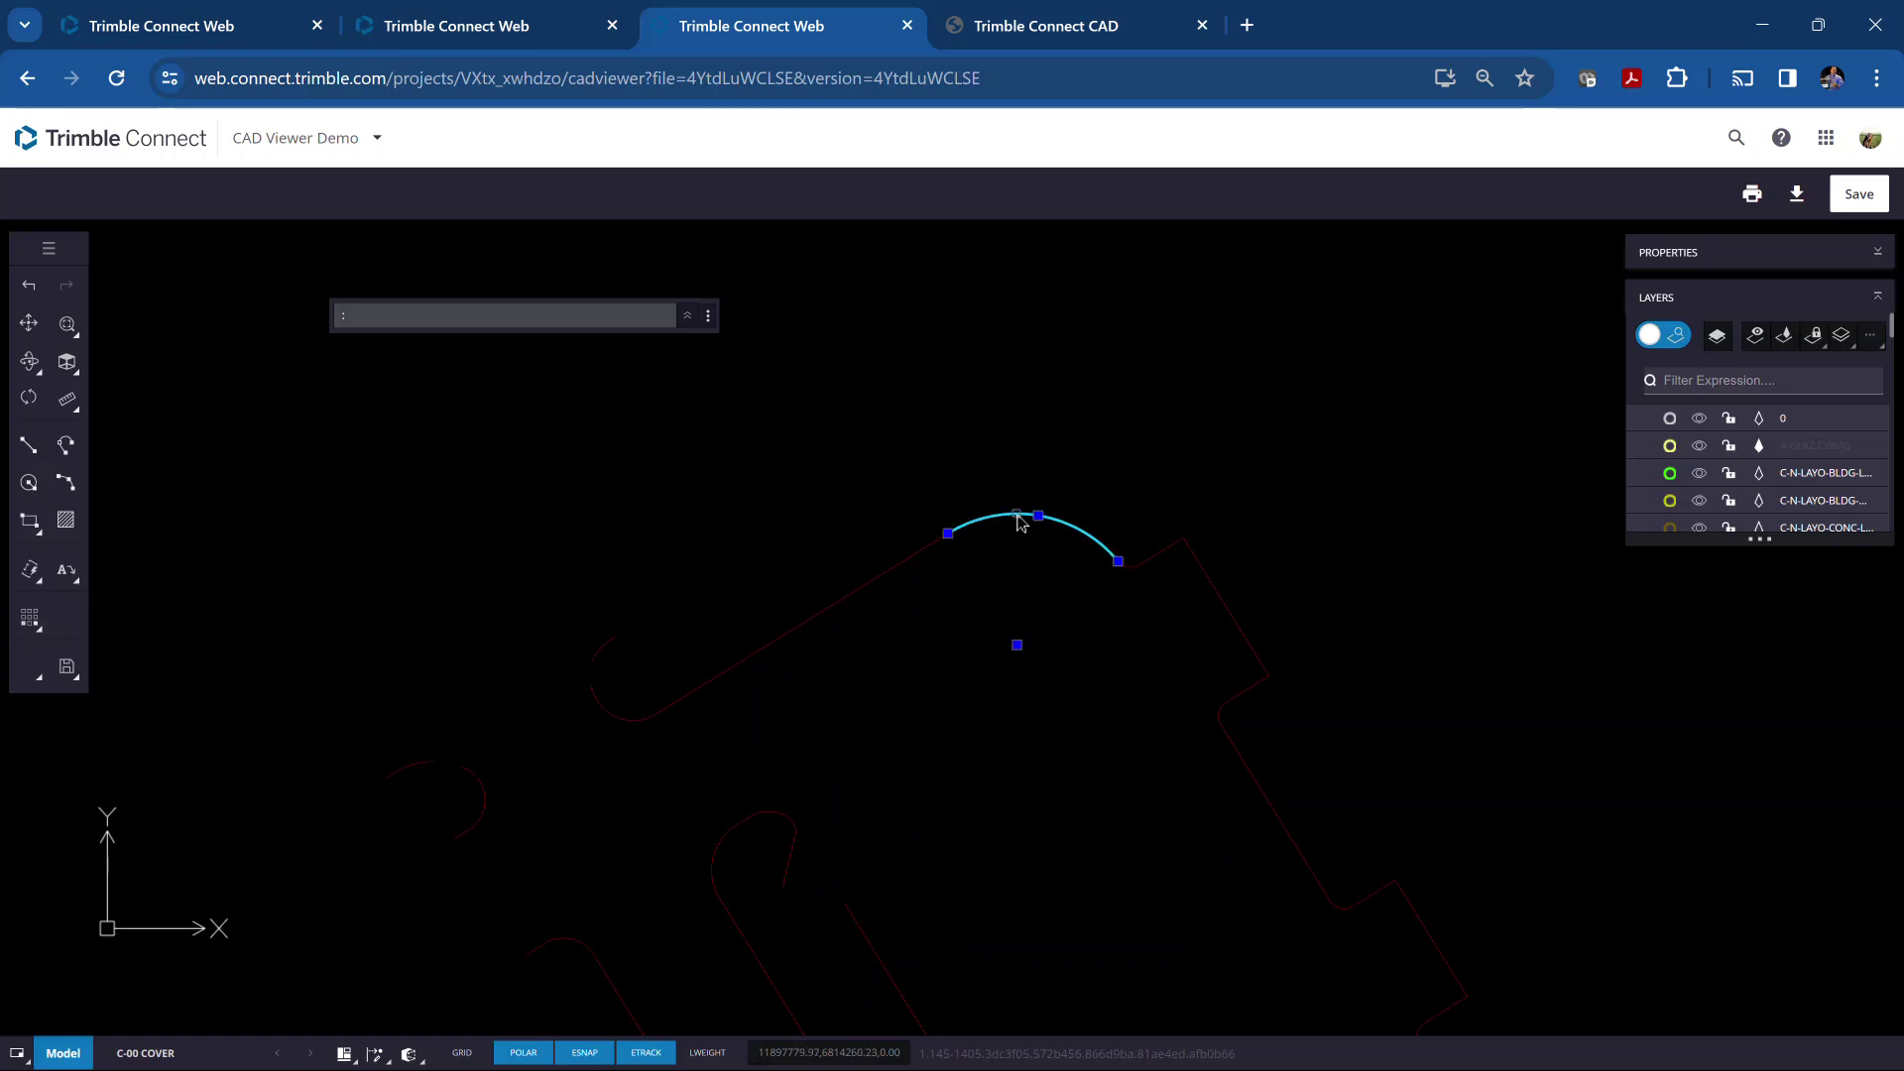
click(1877, 253)
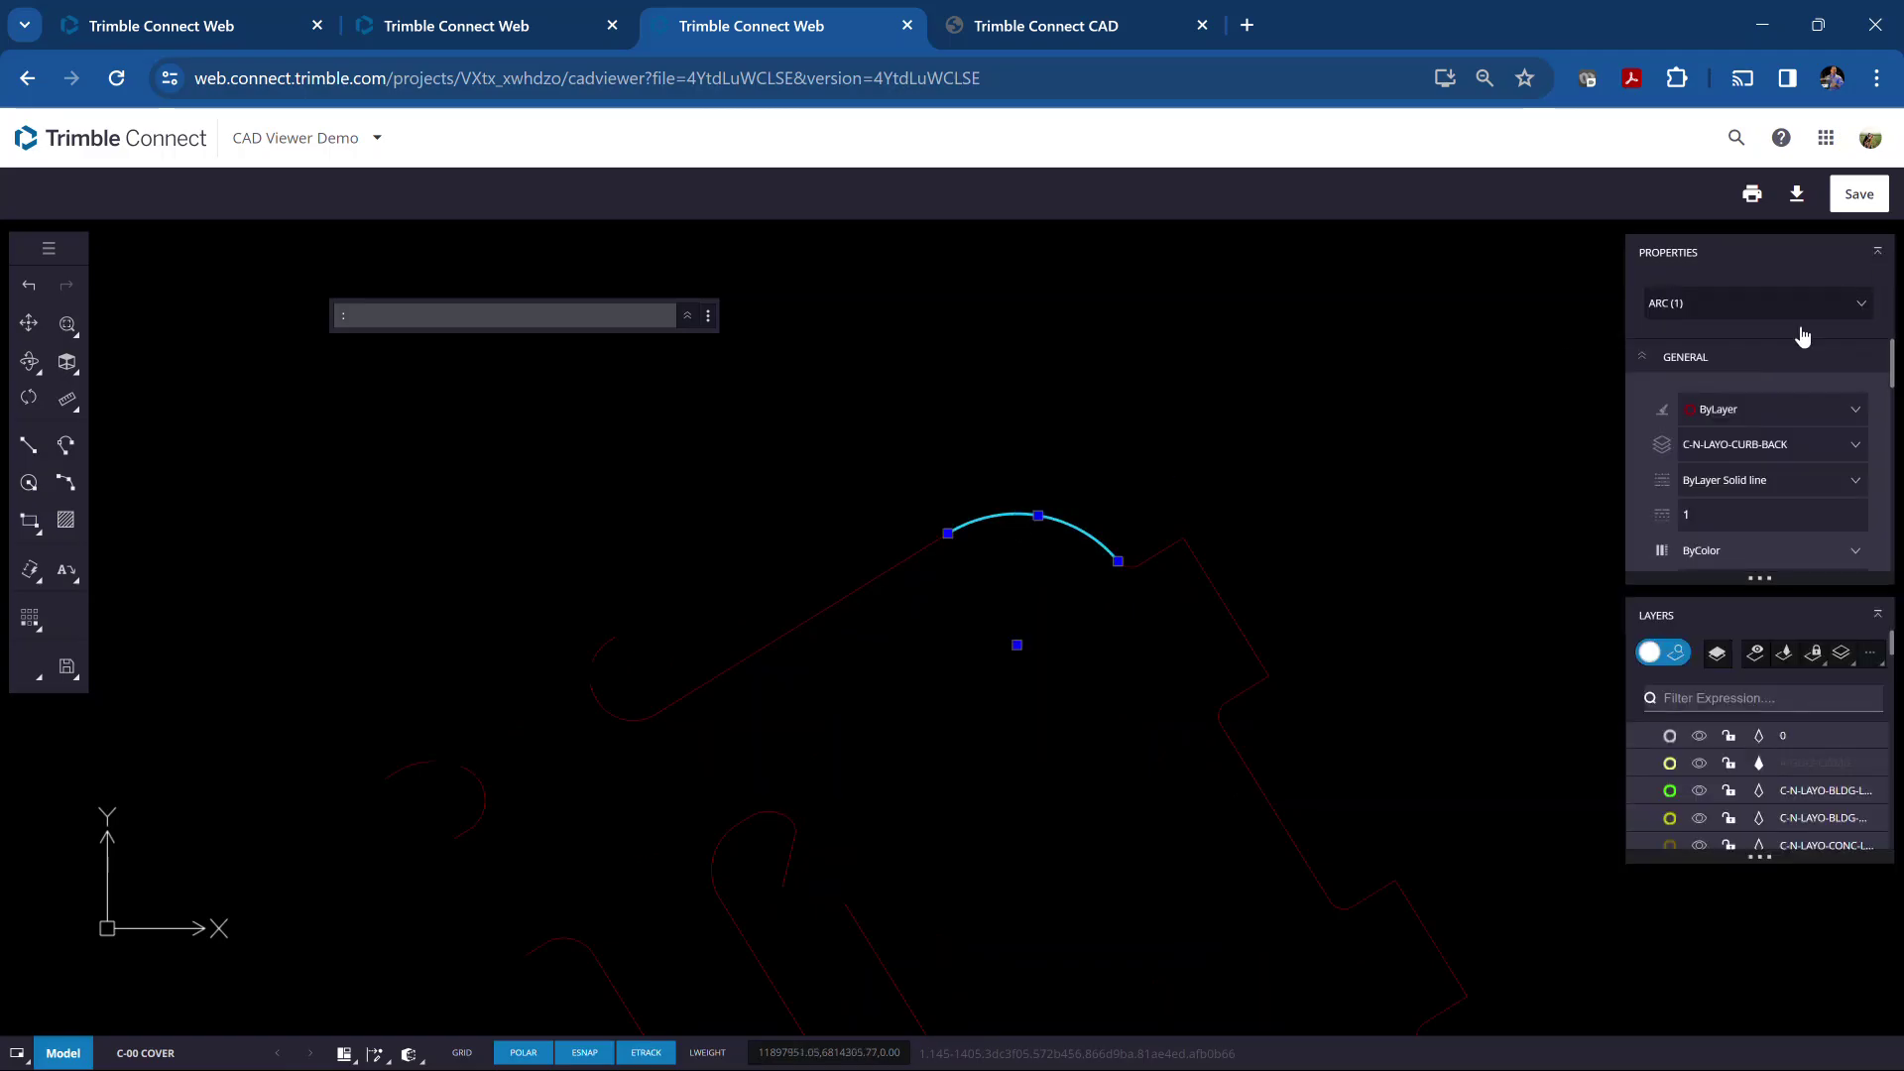
click(740, 674)
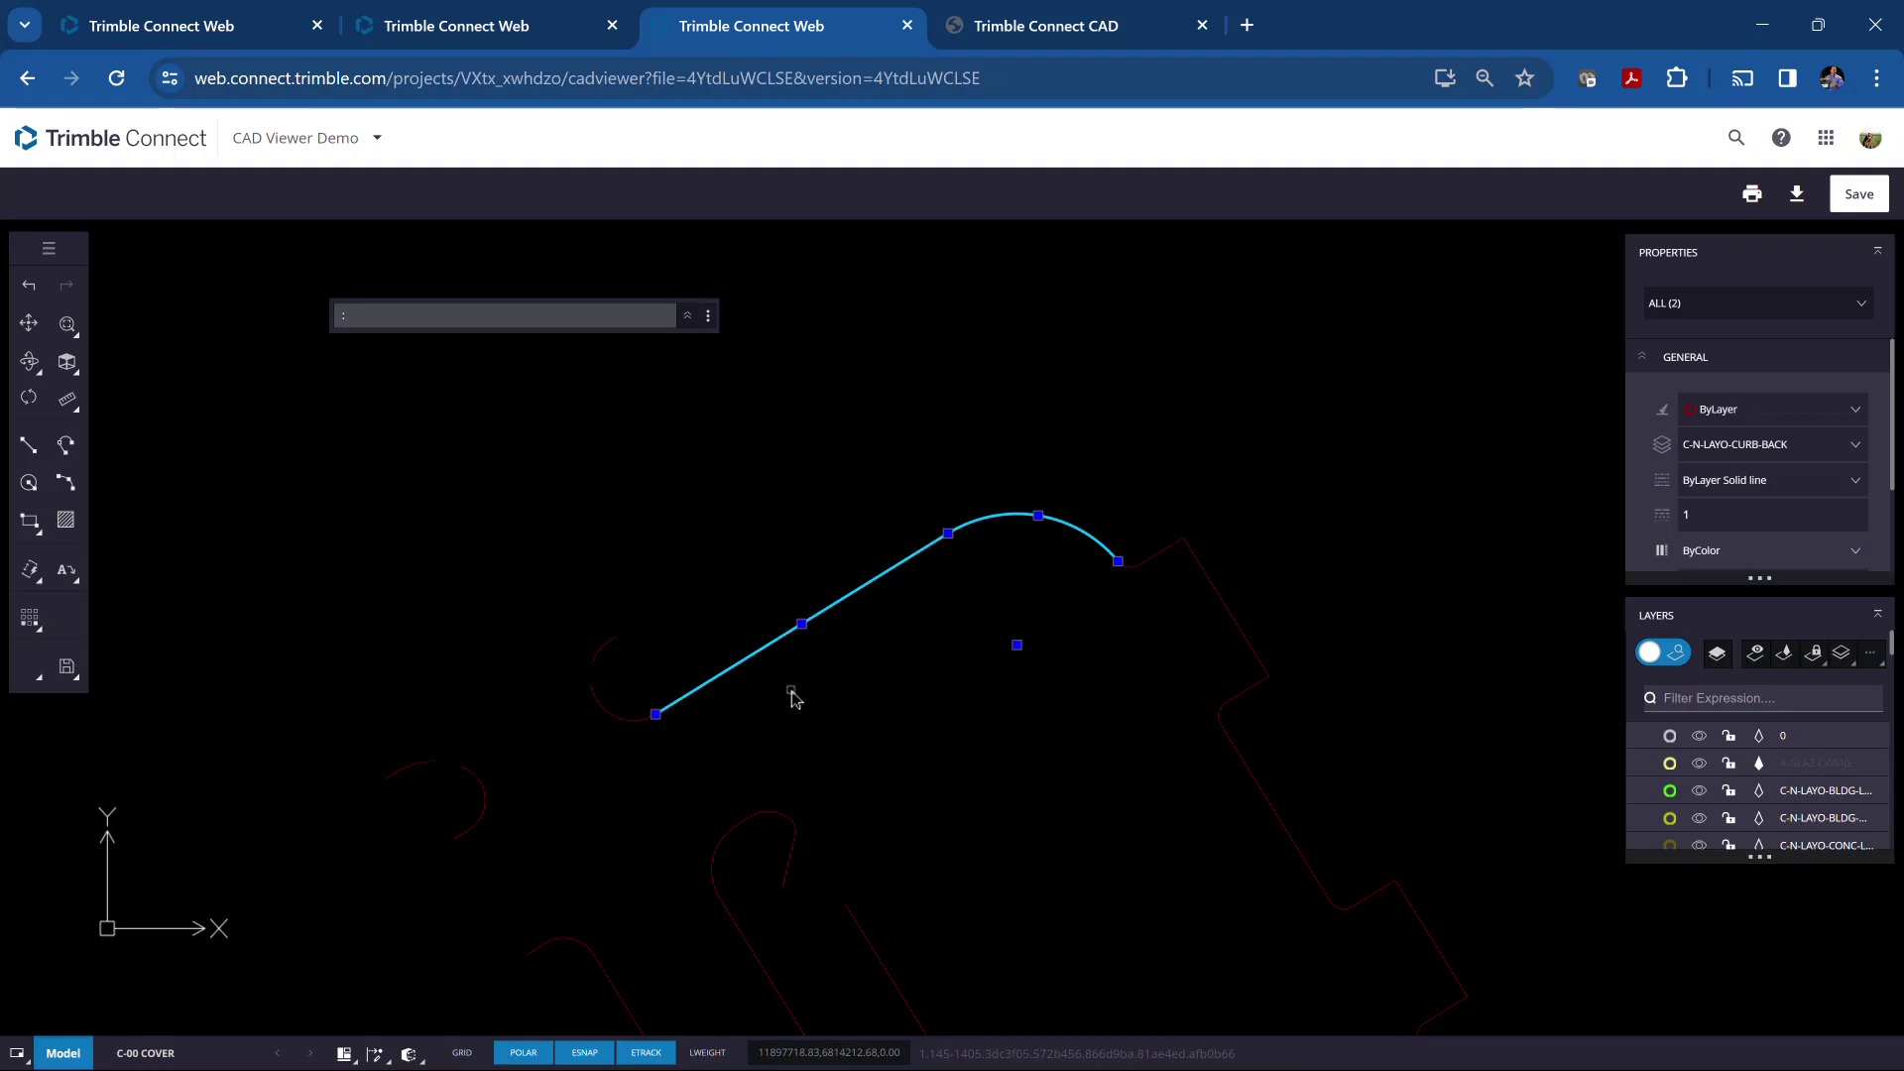
key(Escape)
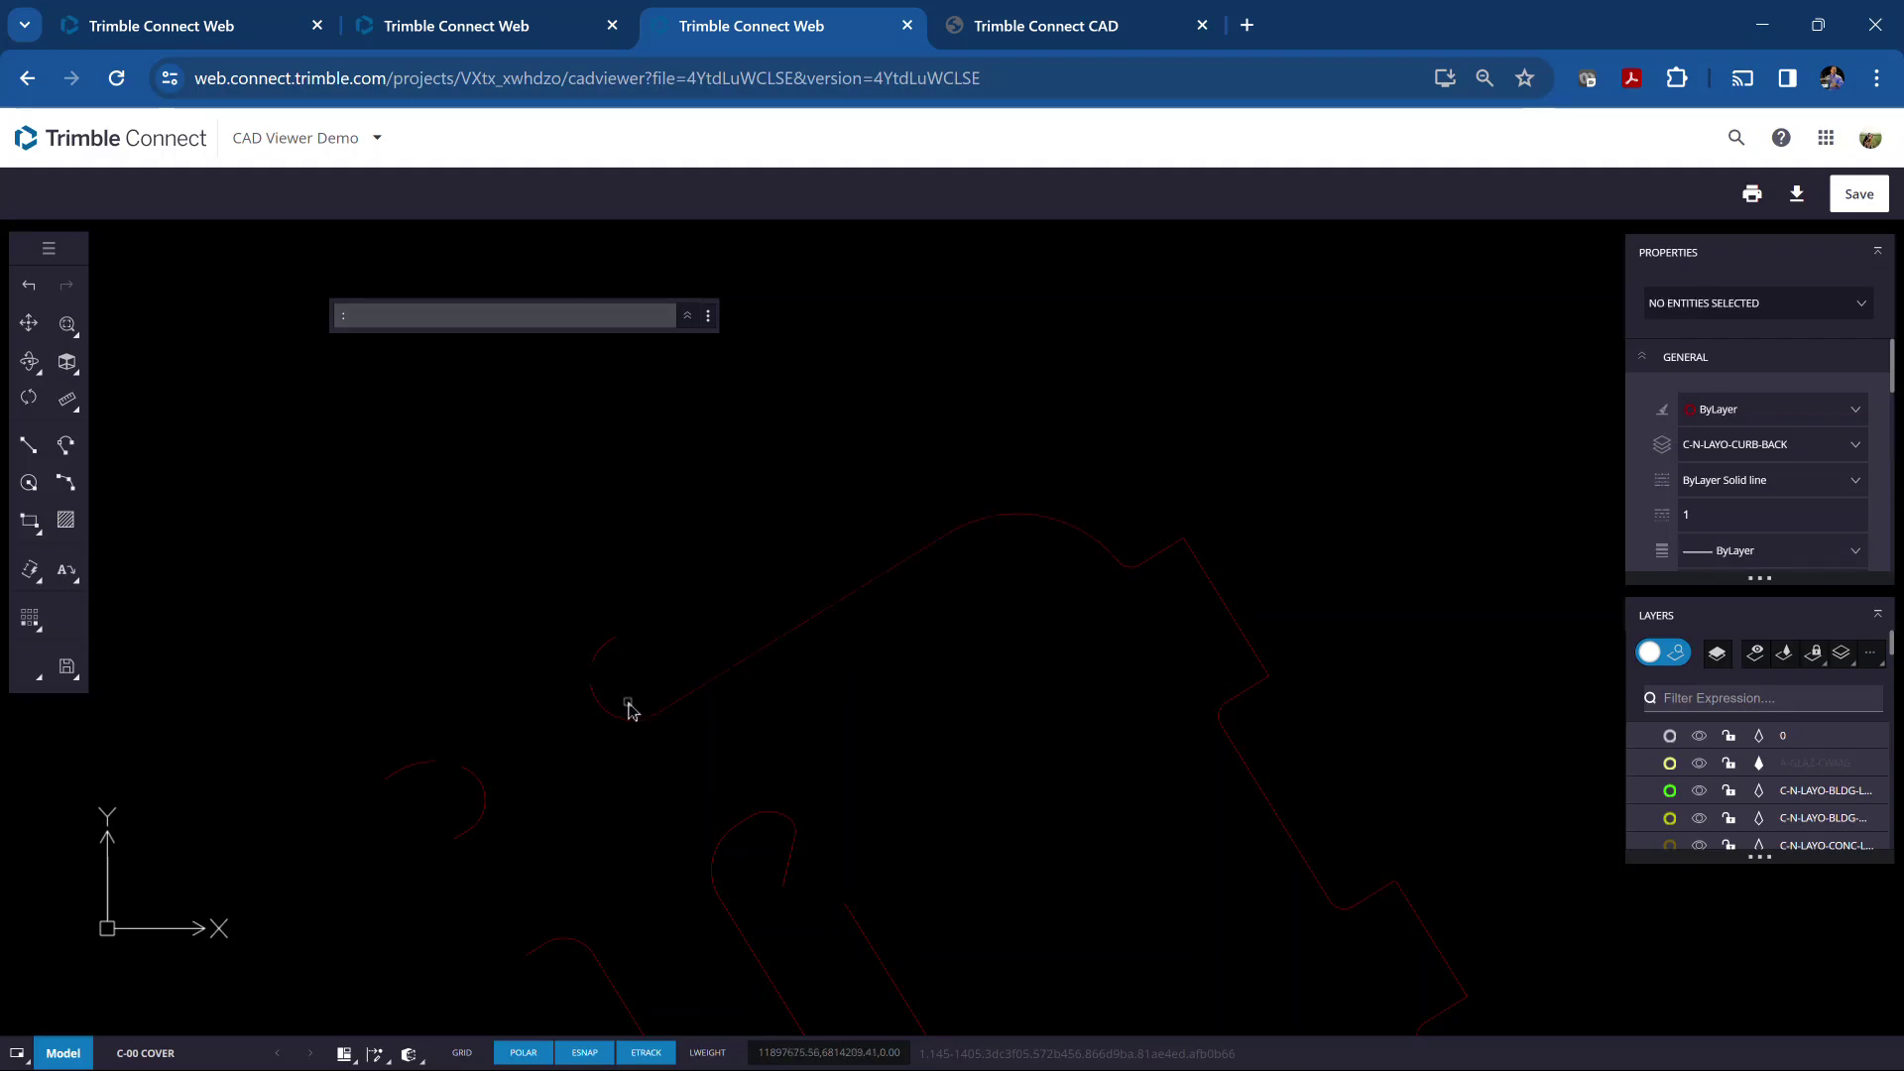
Use POLYEDIT on the short arc at the western end of the upper curb line and convert it into a polyline
scroll(808, 710, down, 2)
mouse_move(810, 757)
middle_down()
mouse_move(807, 506)
mouse_move(816, 519)
middle_up()
click(577, 318)
text(P)
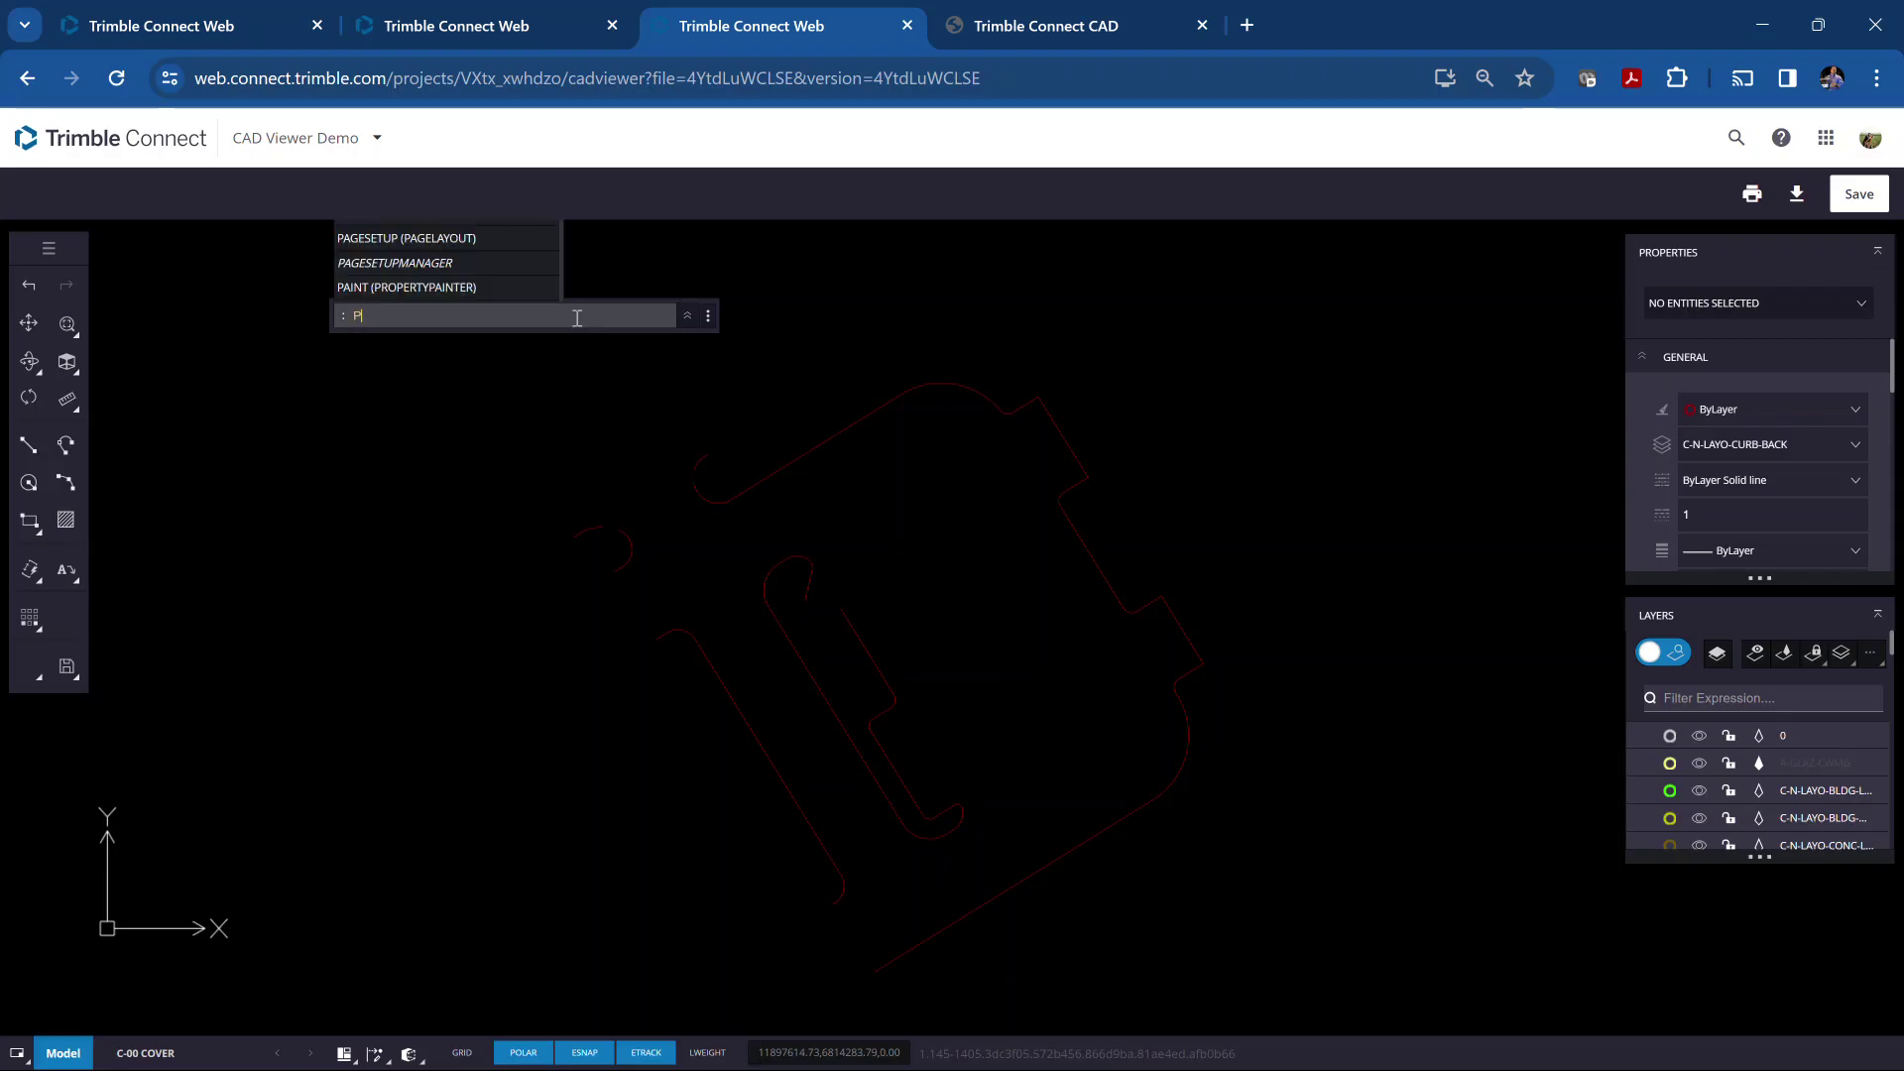
text(OLY)
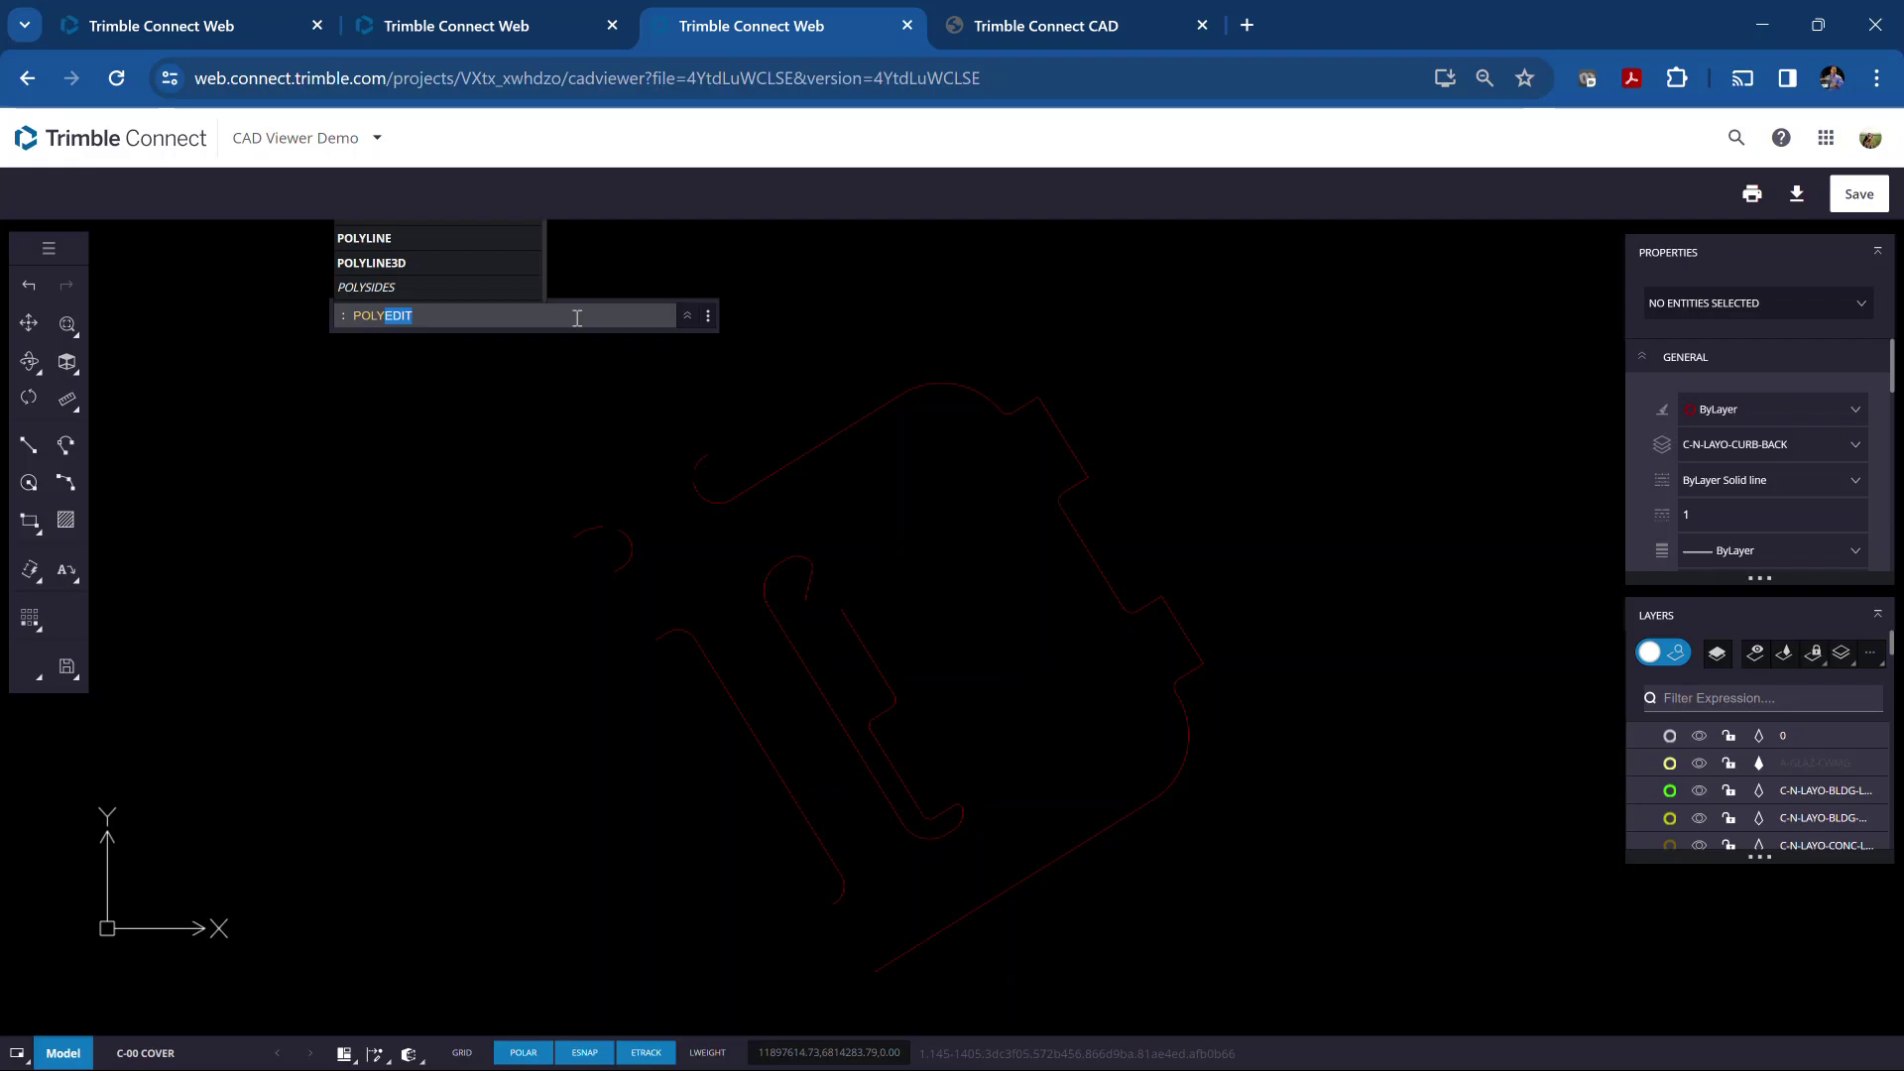
key(Return)
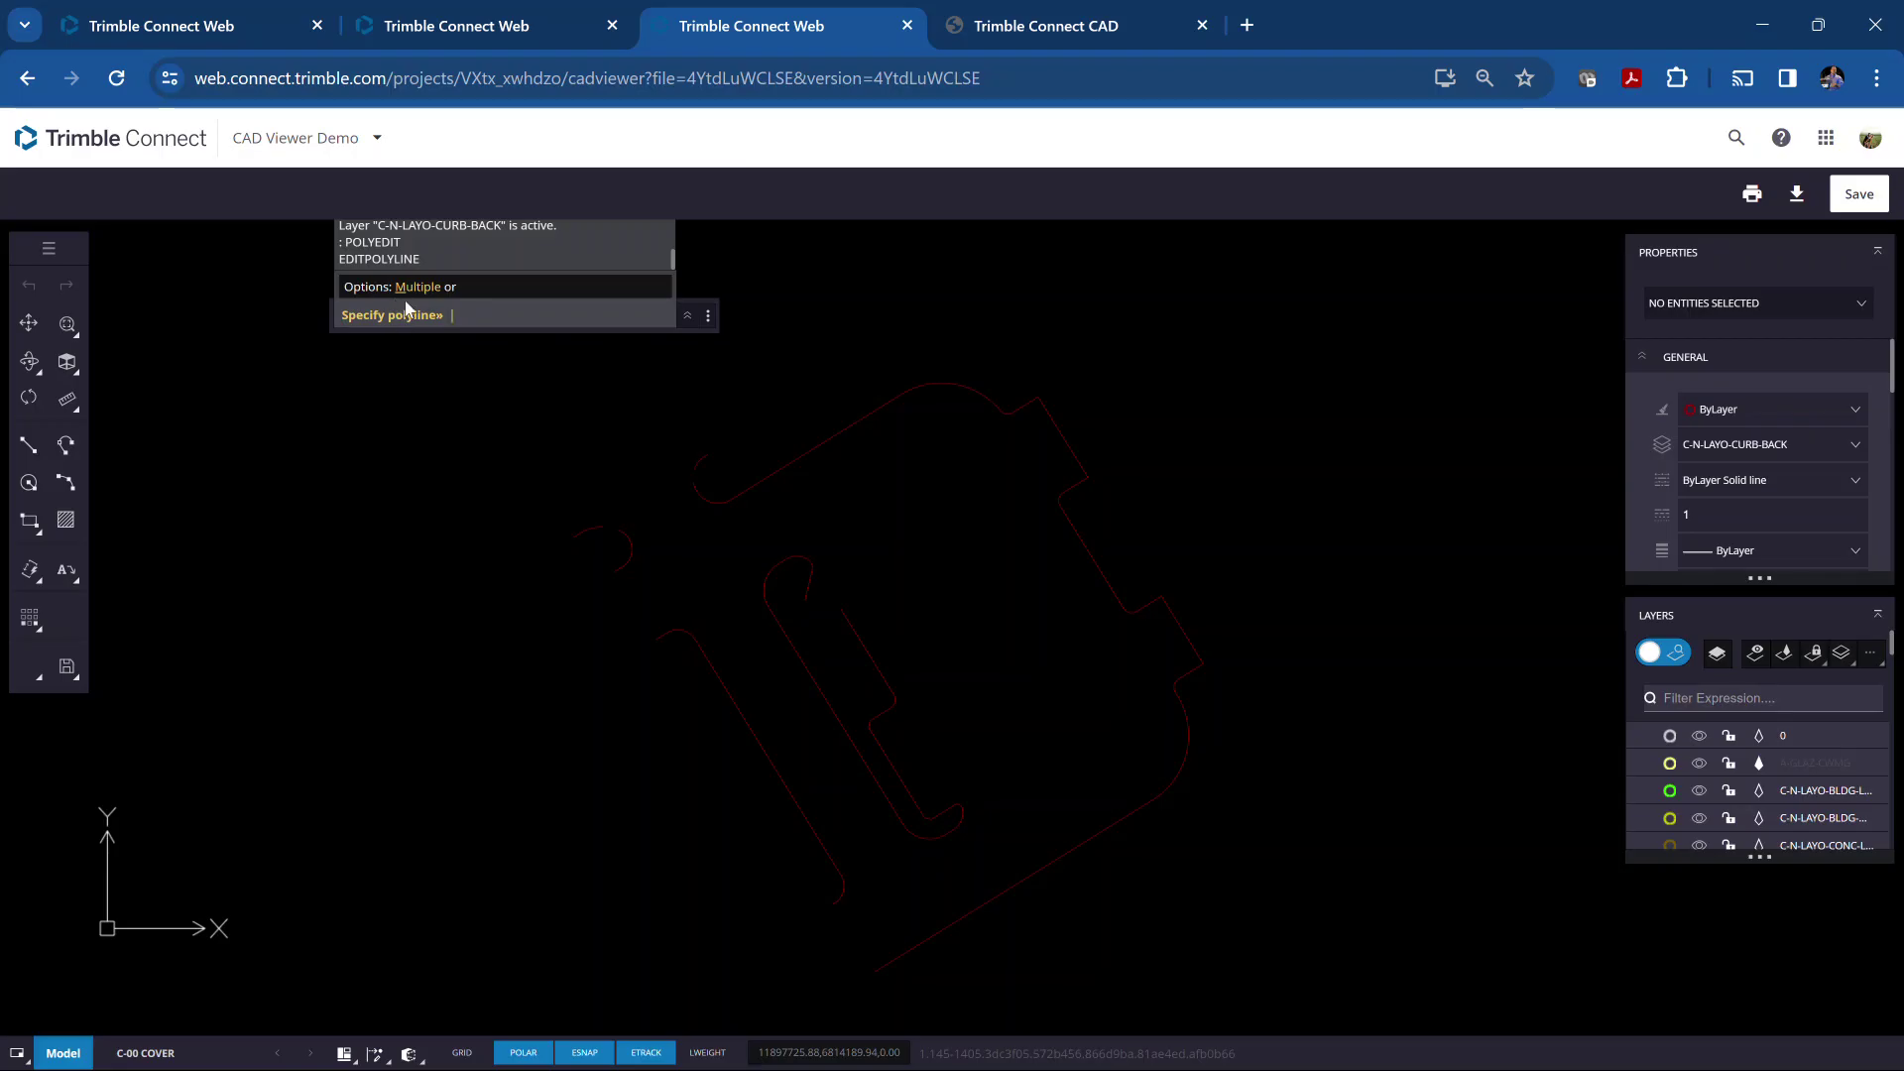
scroll(704, 499, up, 5)
scroll(694, 518, up, 2)
click(697, 478)
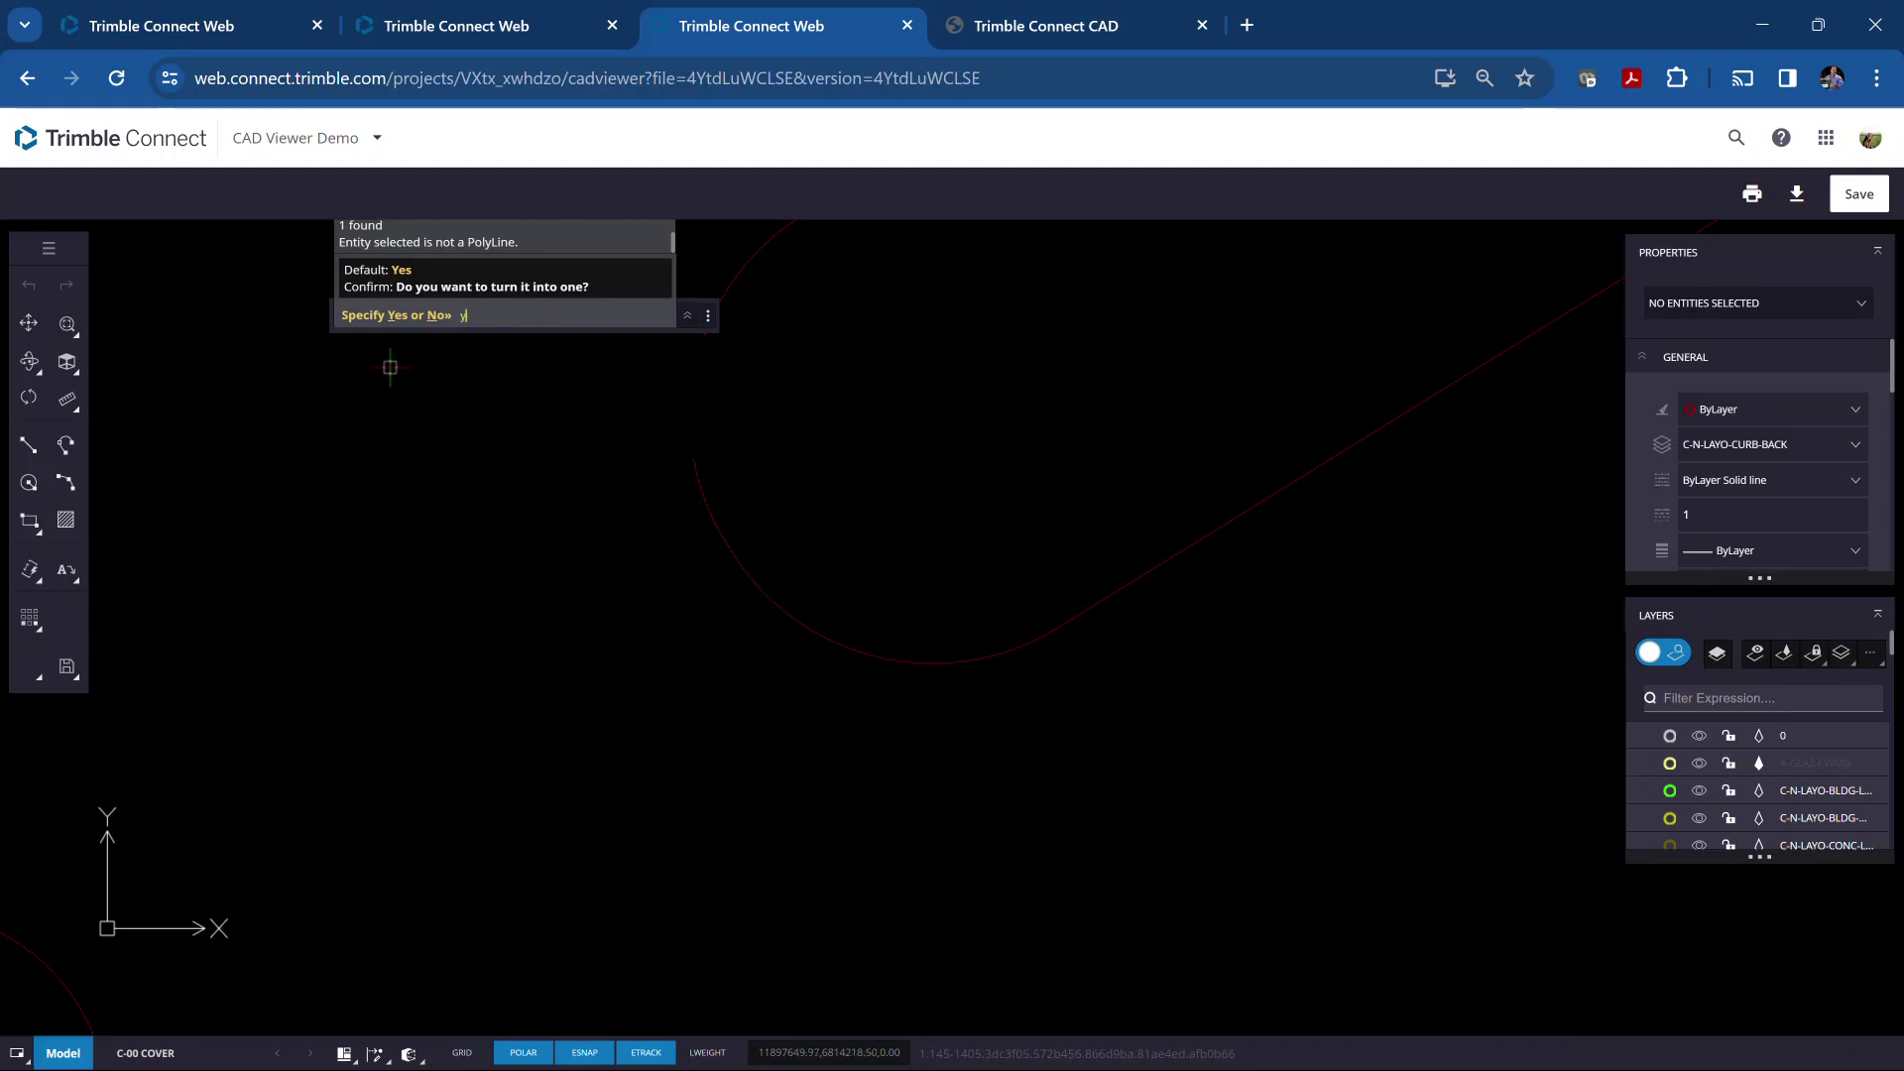
text(y)
key(Return)
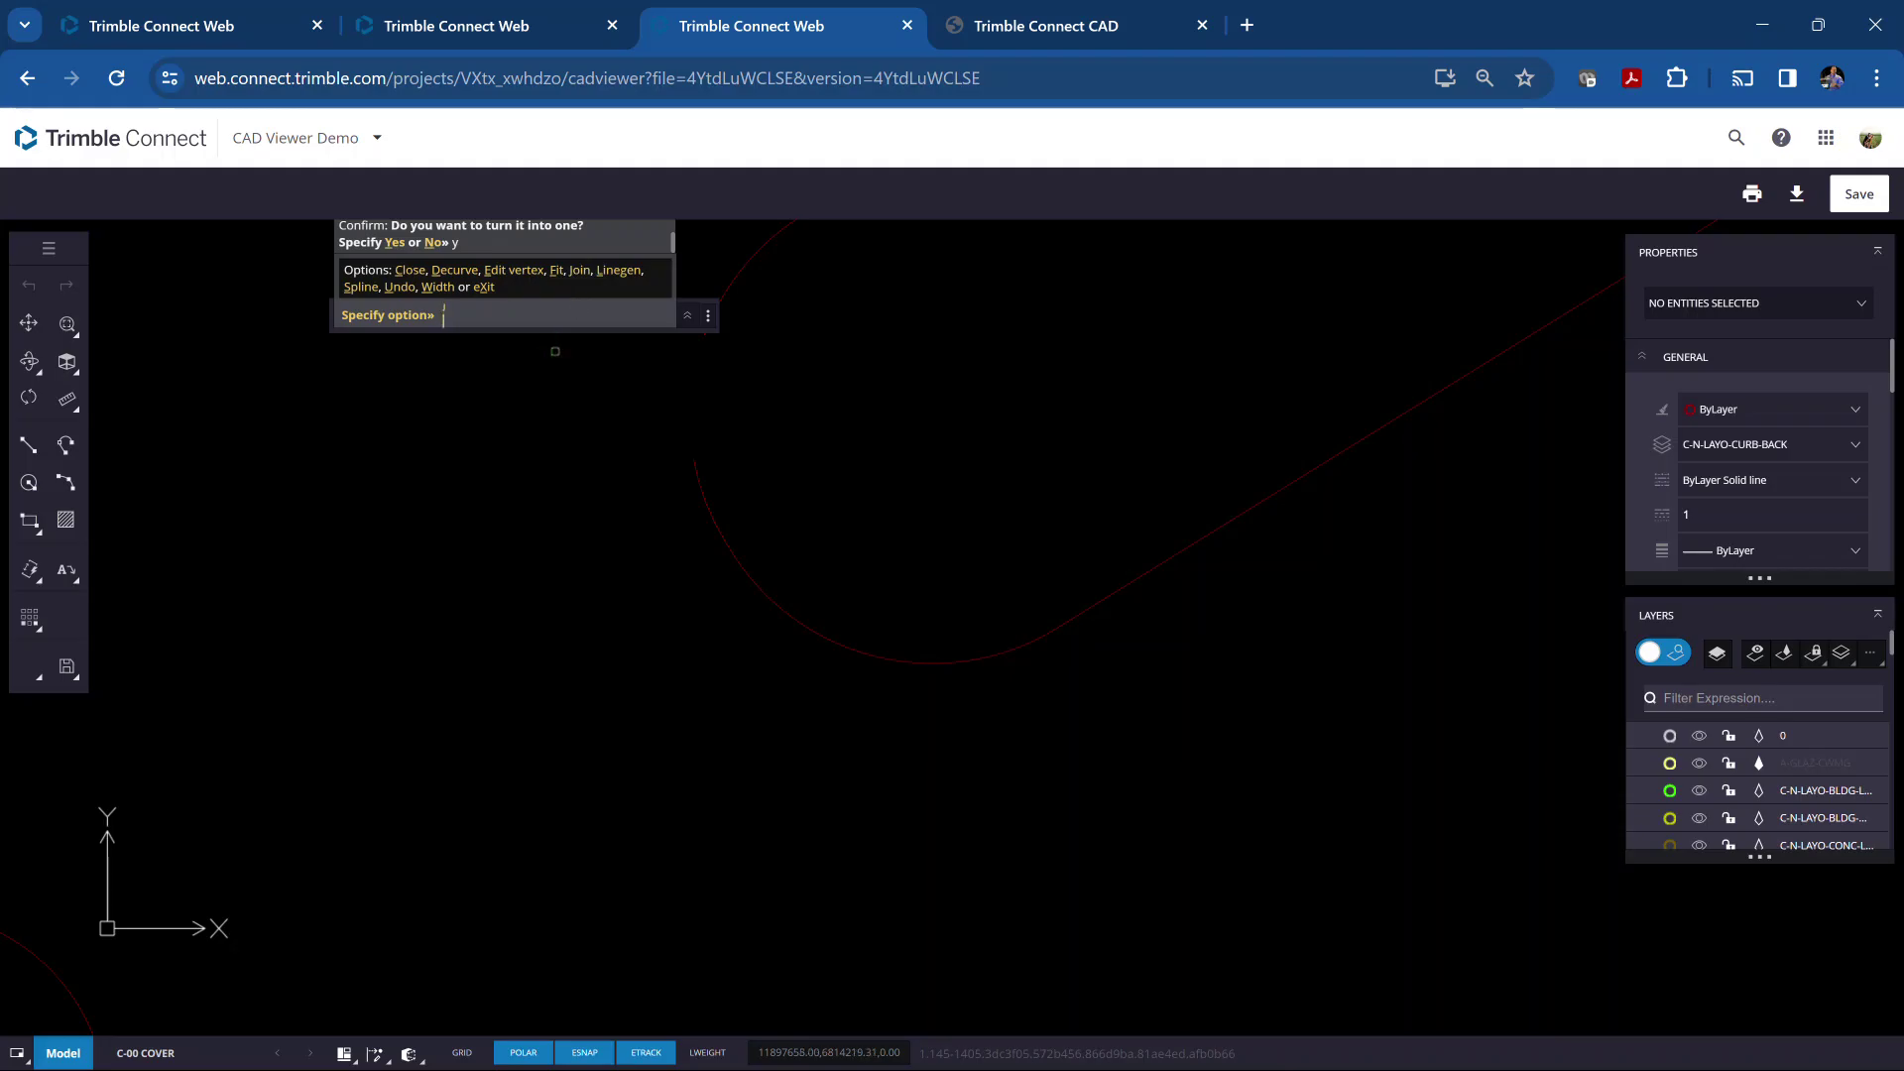
Join the segments around the small curb end curve to the new polyline with a crossing selection
text(j)
key(Return)
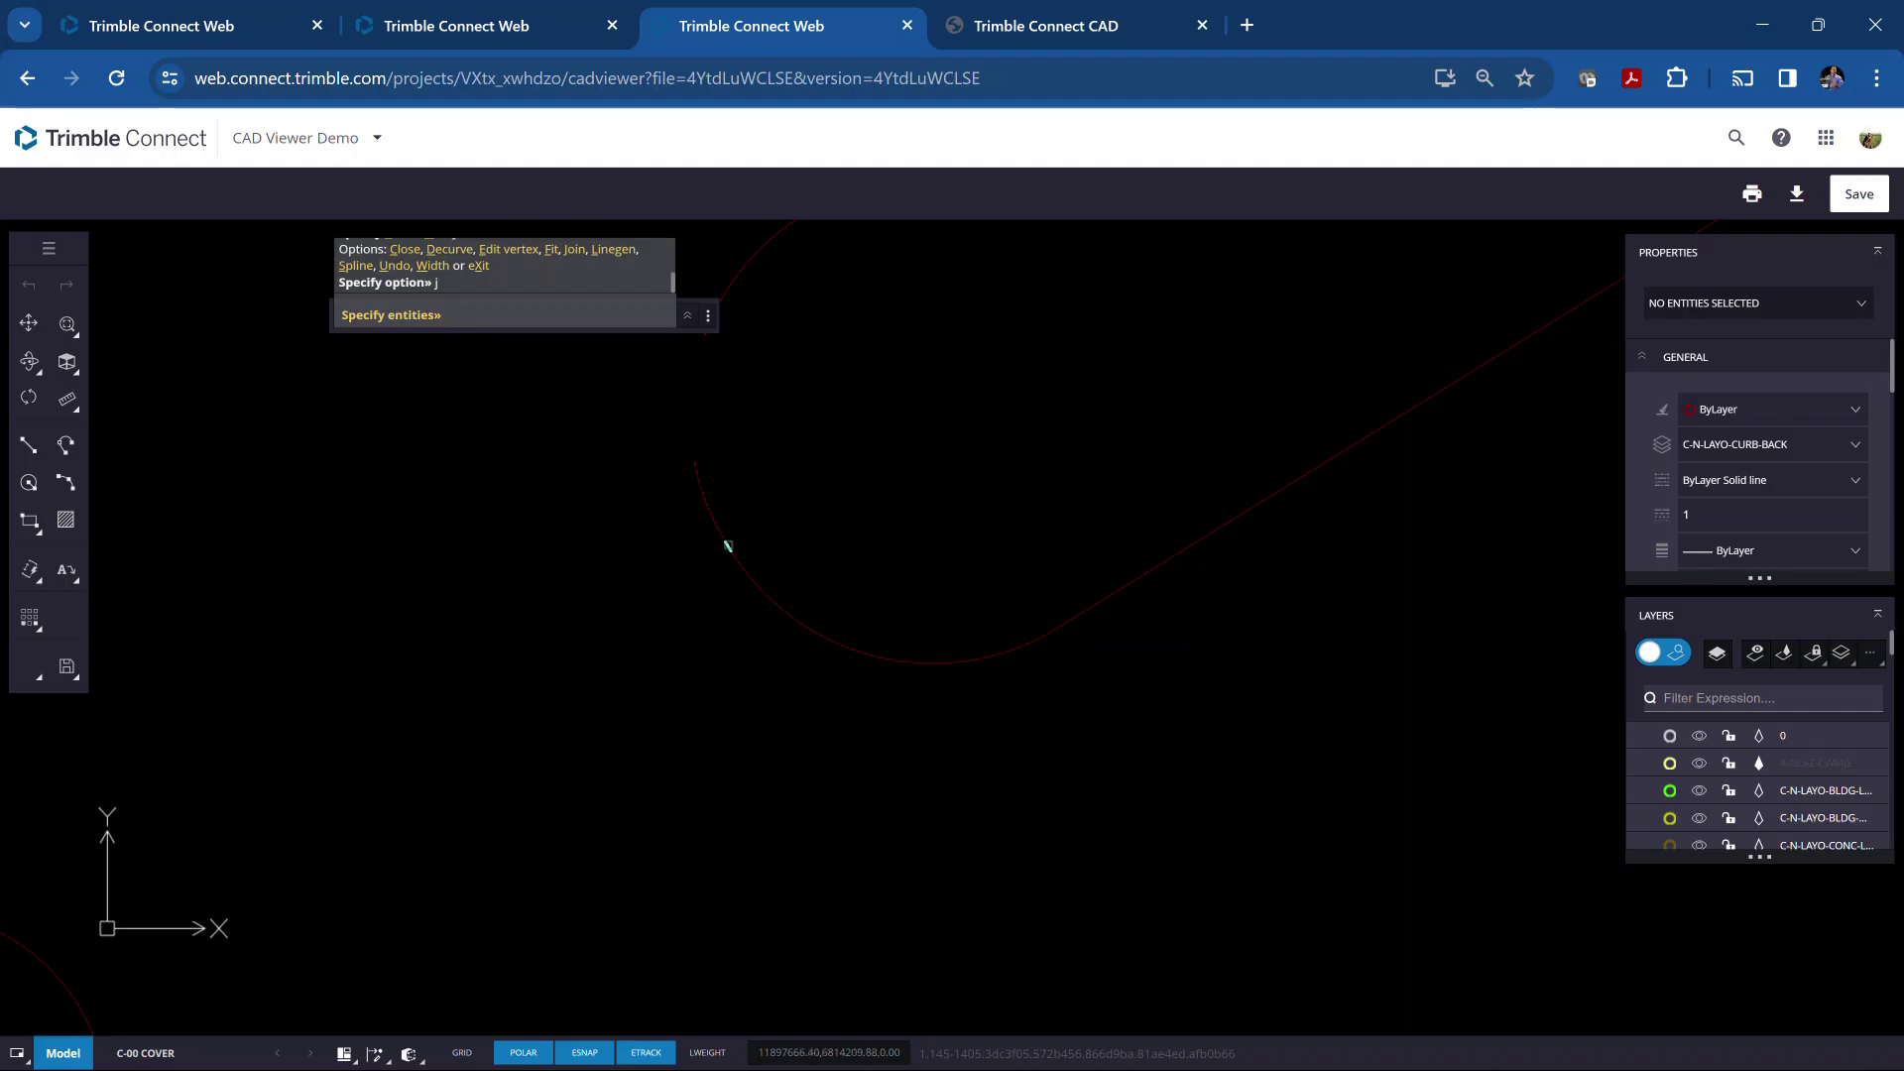
click(954, 769)
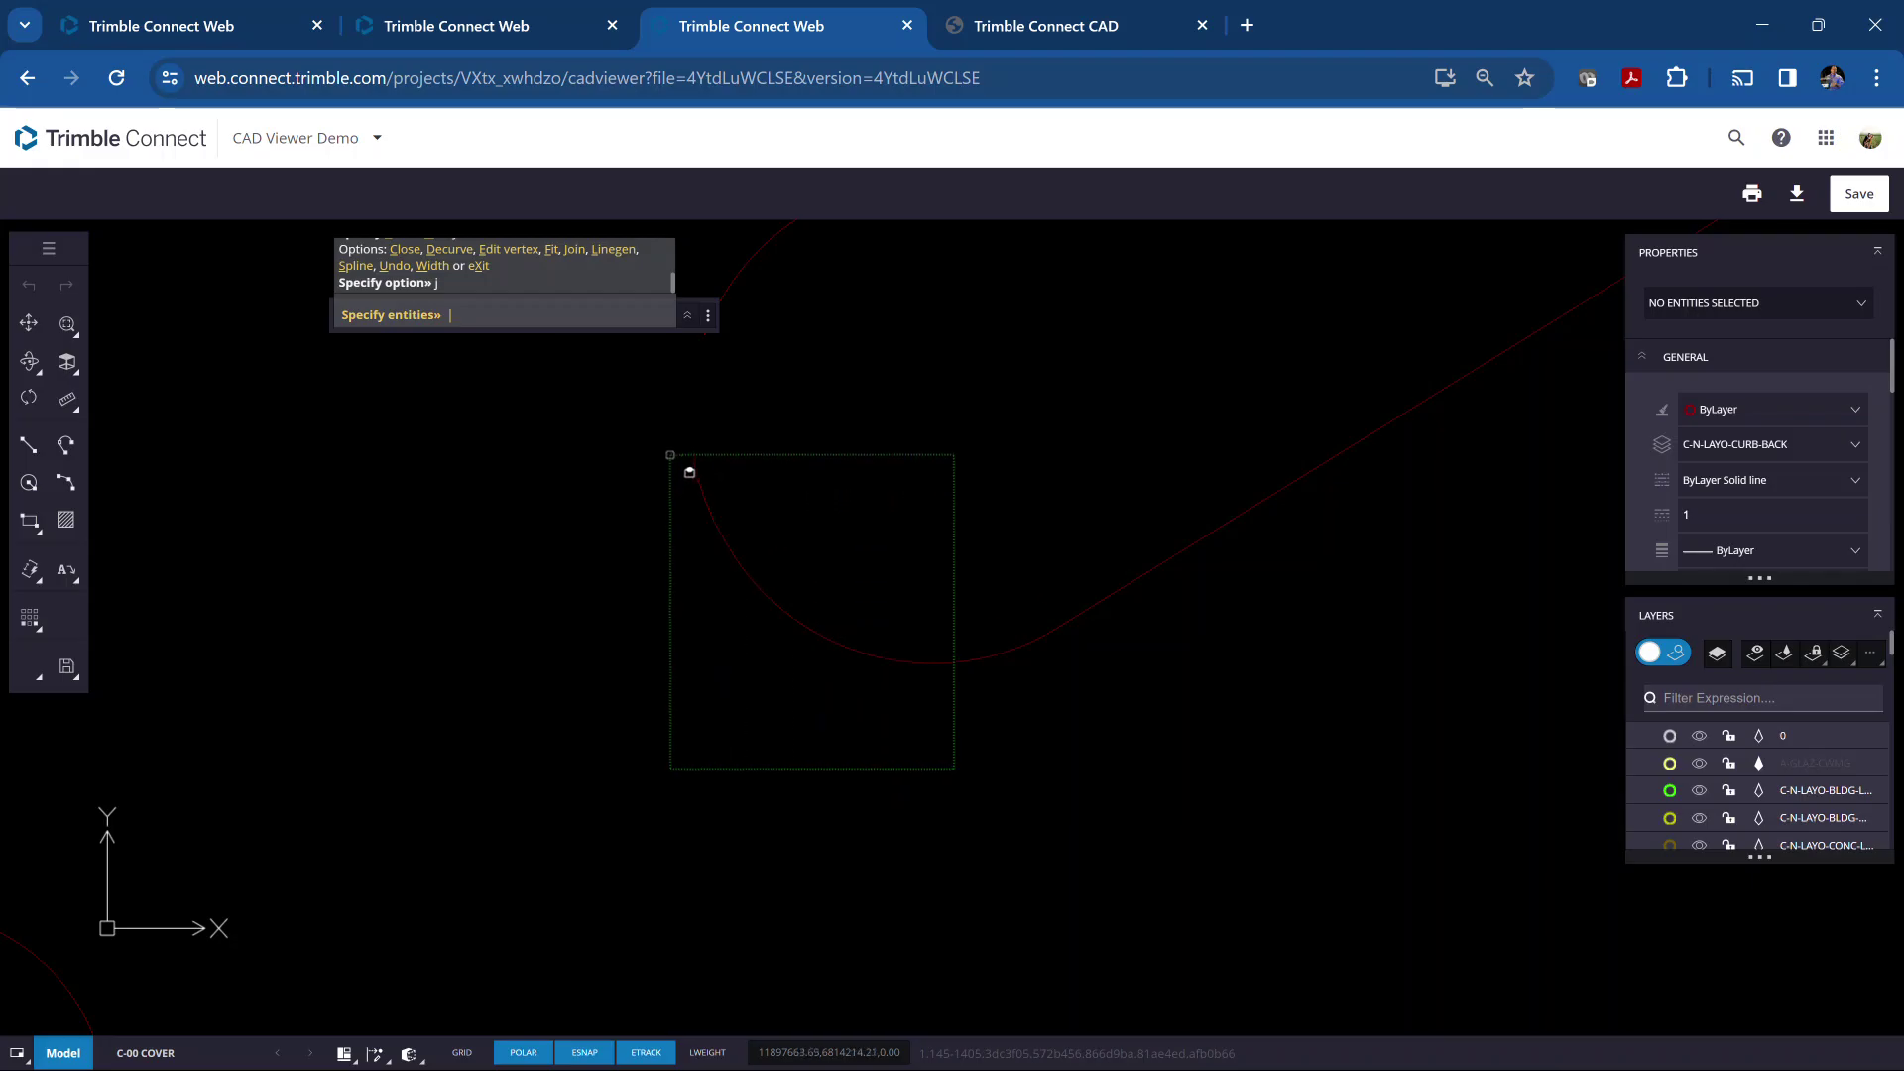
click(670, 456)
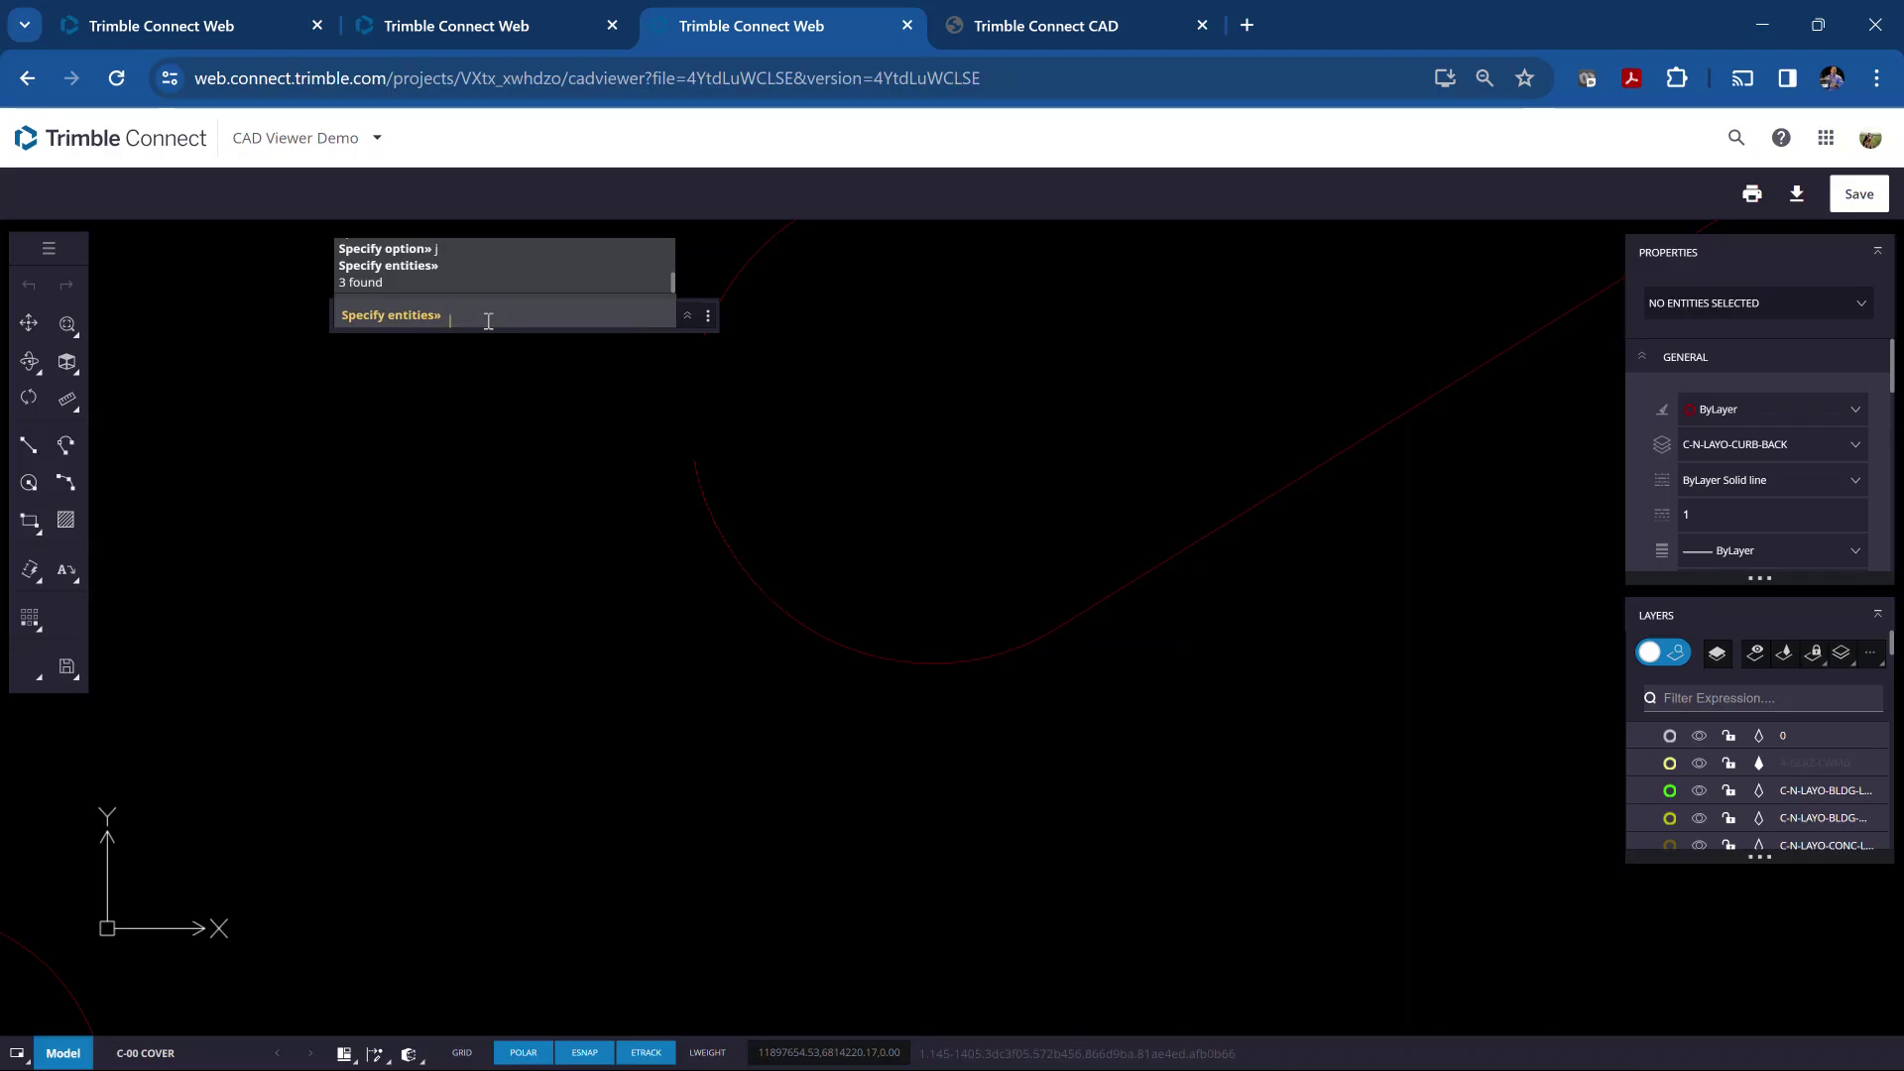
key(Return)
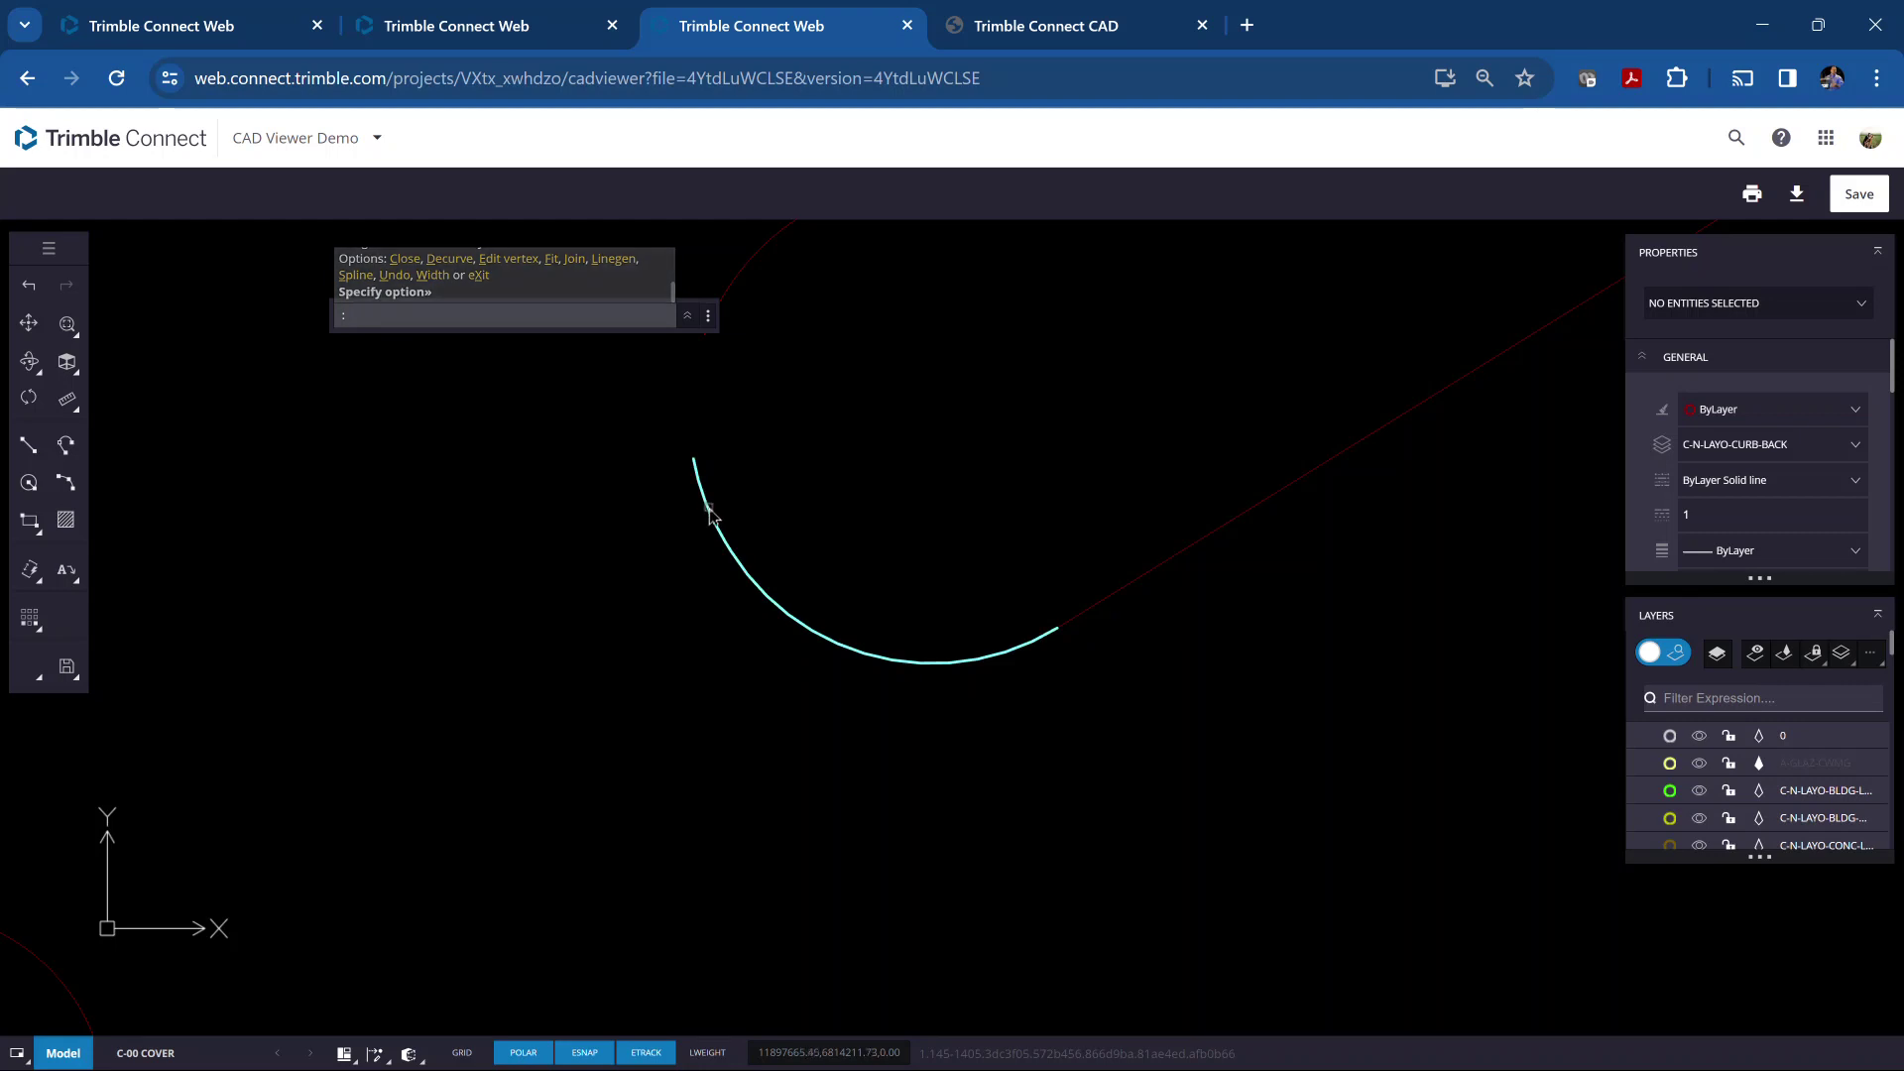
Check the entity types of the joined end curve and the adjacent straight curb line
click(945, 665)
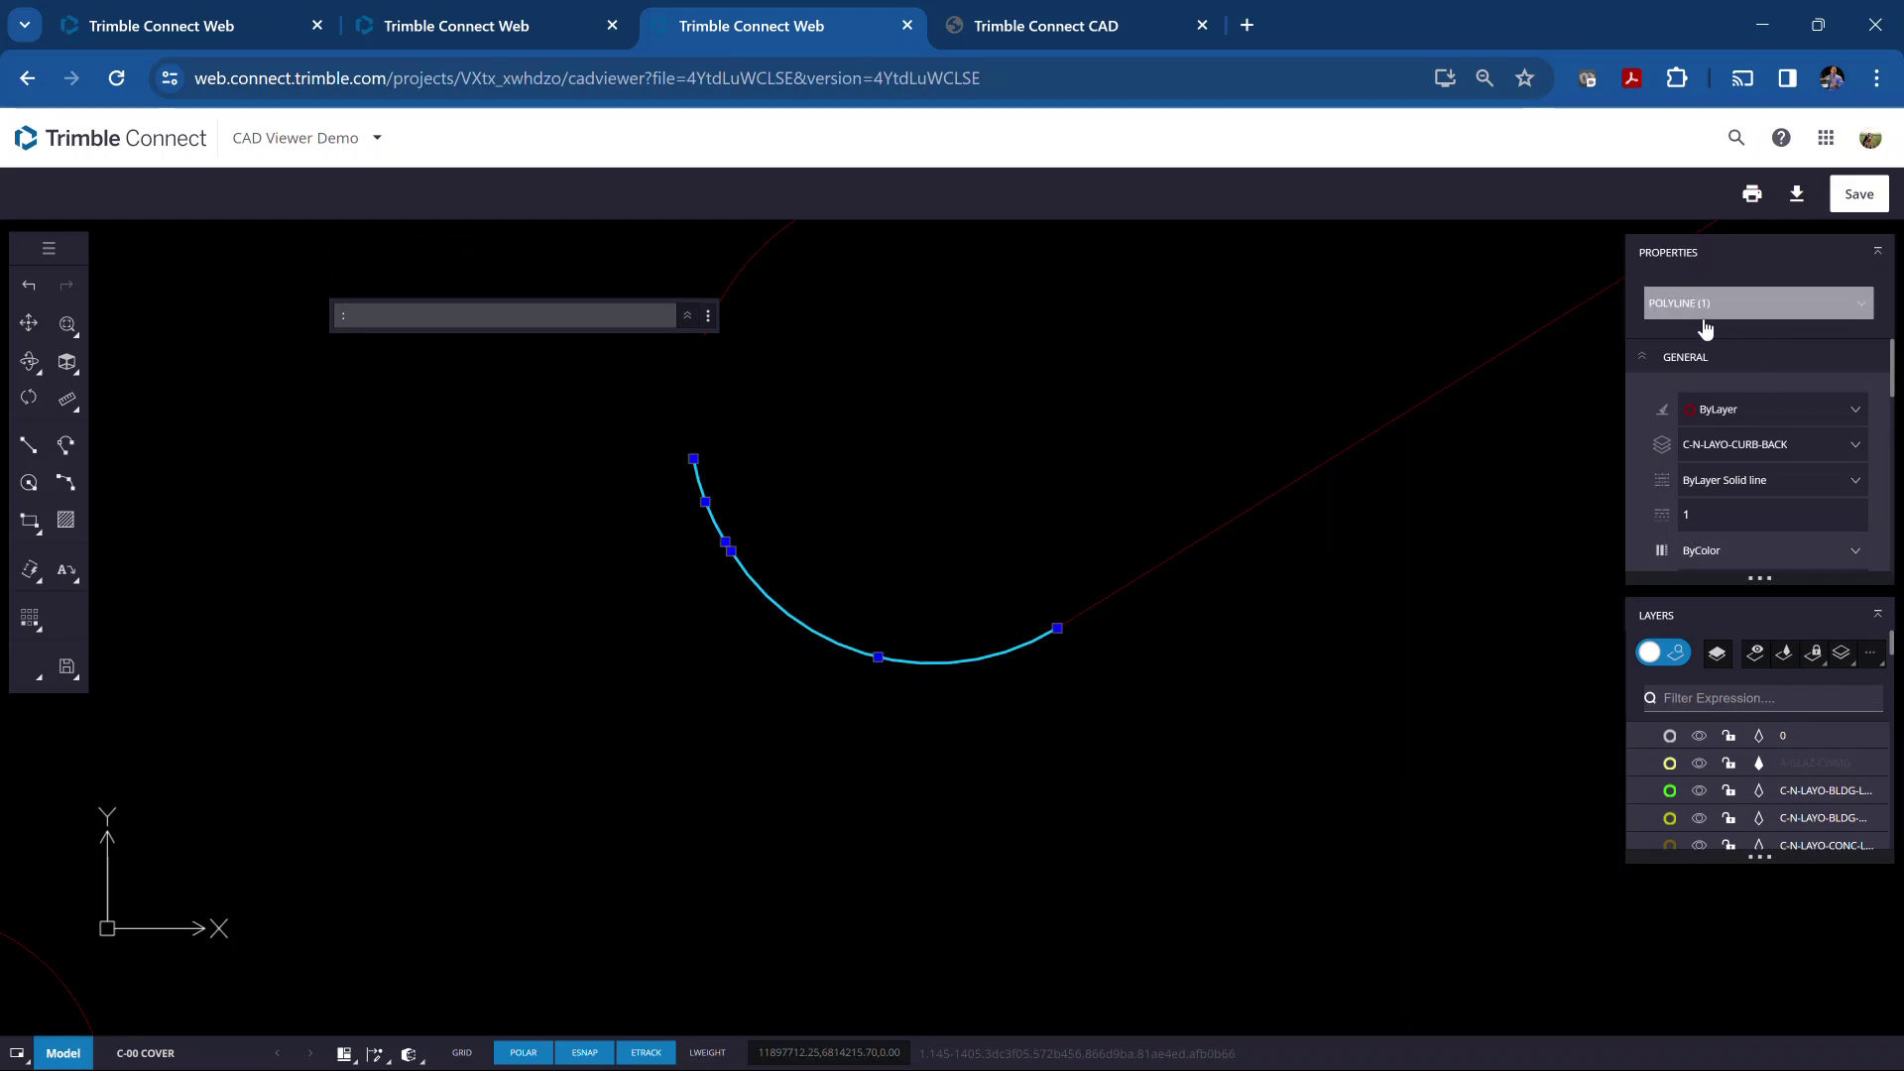
click(1169, 585)
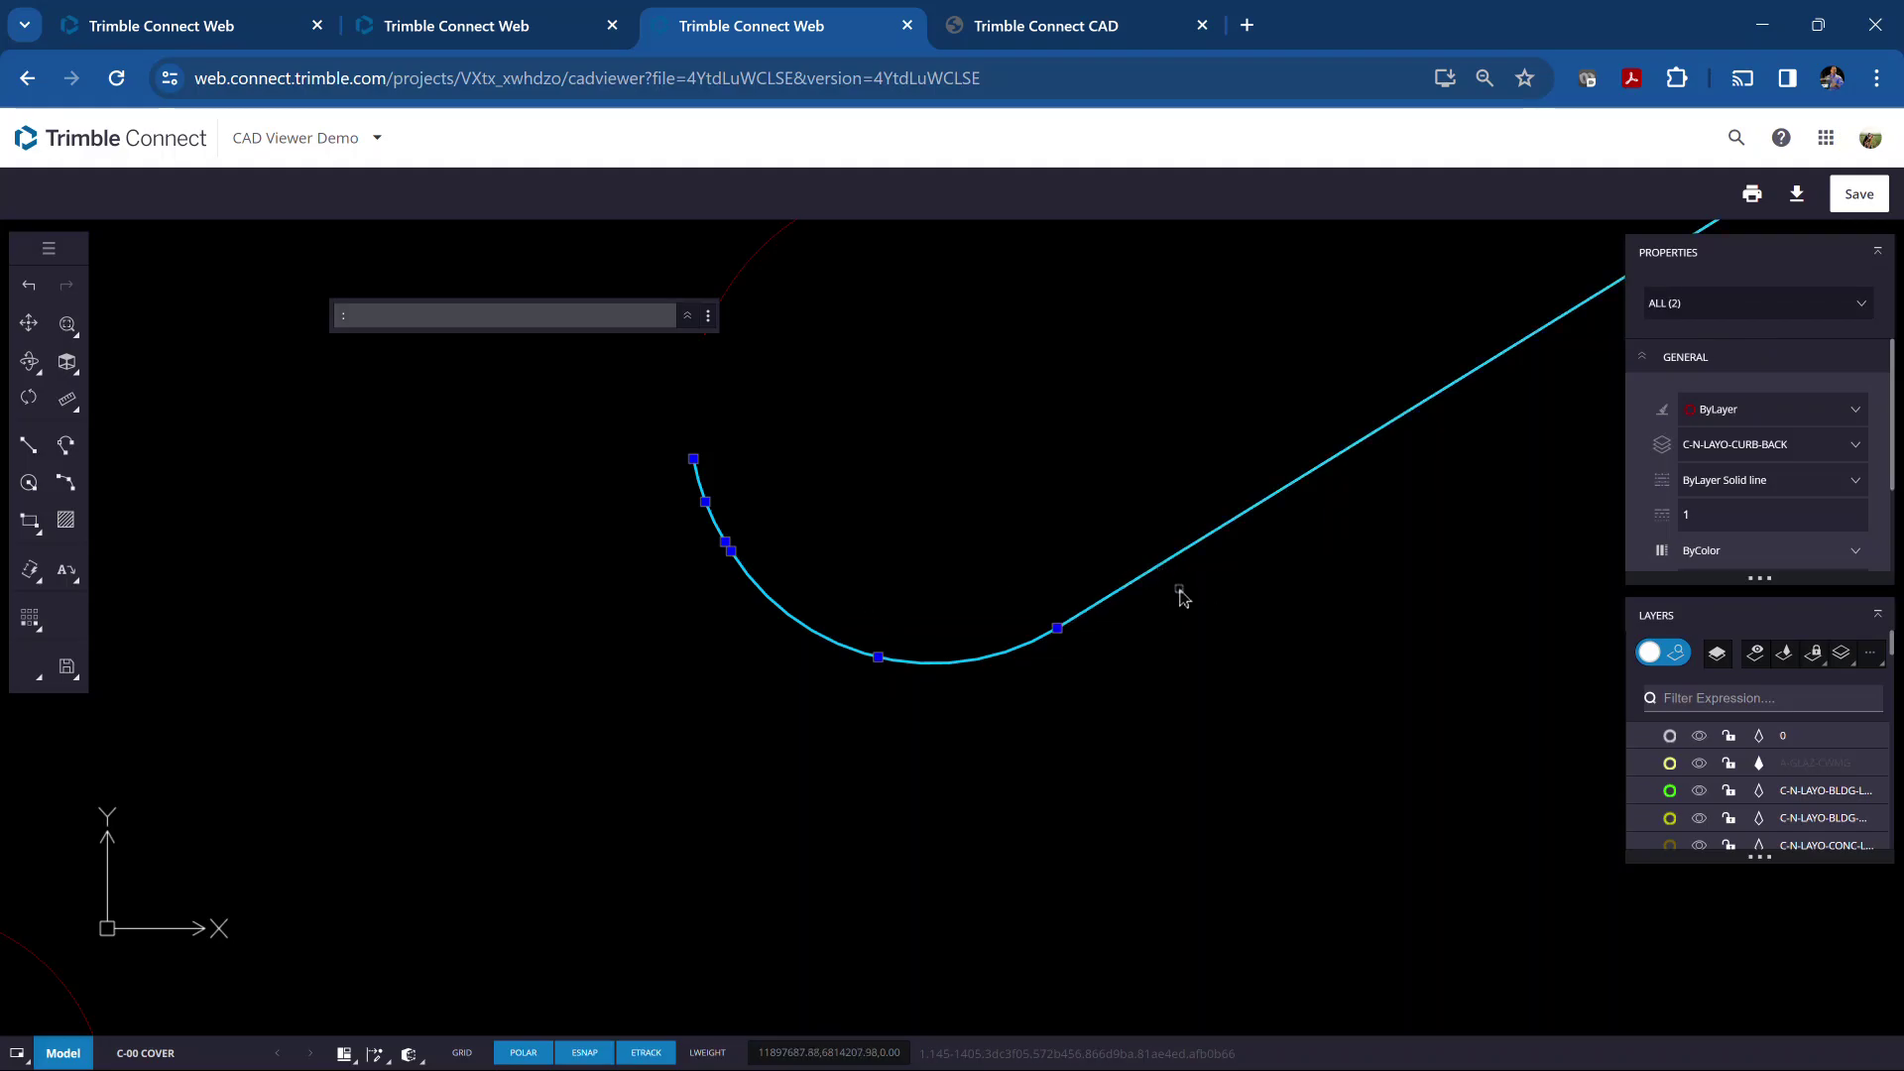
key(Escape)
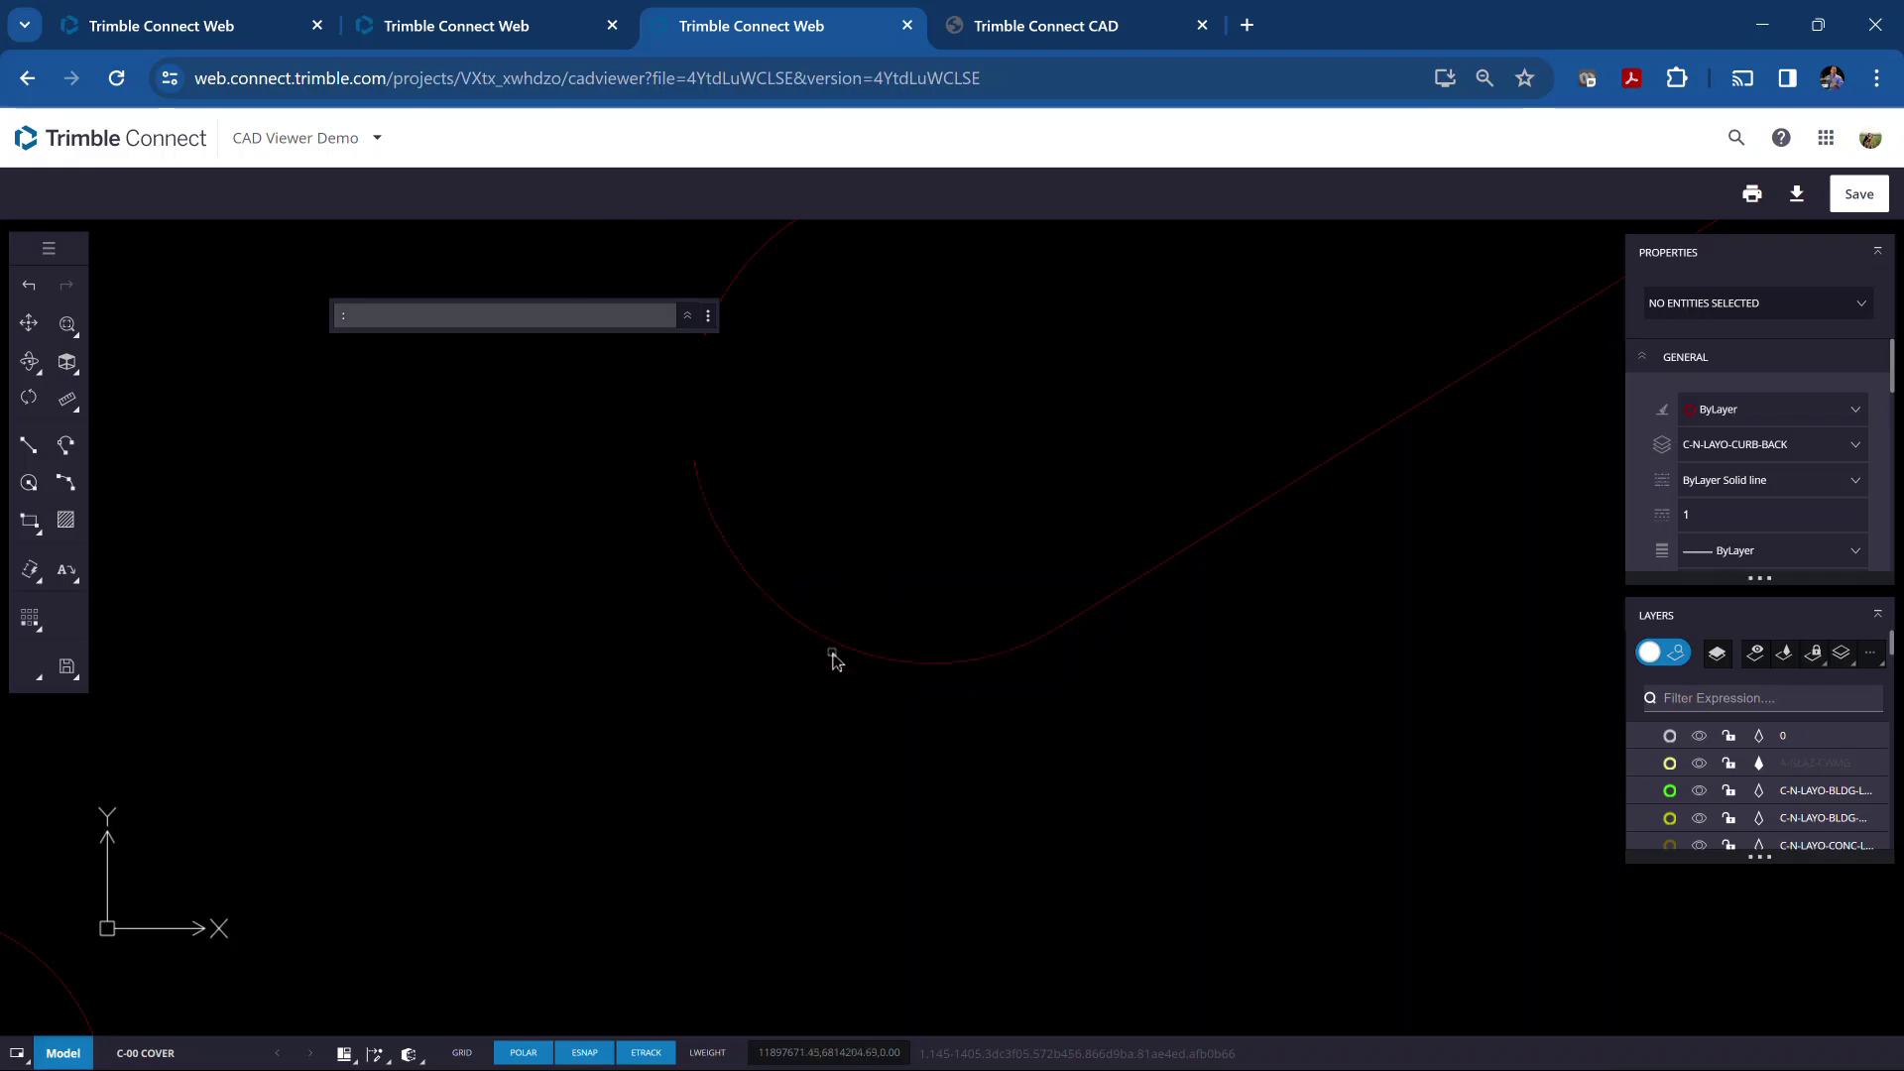
Weld the long straight curb line to the end curve polyline with the Join command, and select the result to check it
text(JOG)
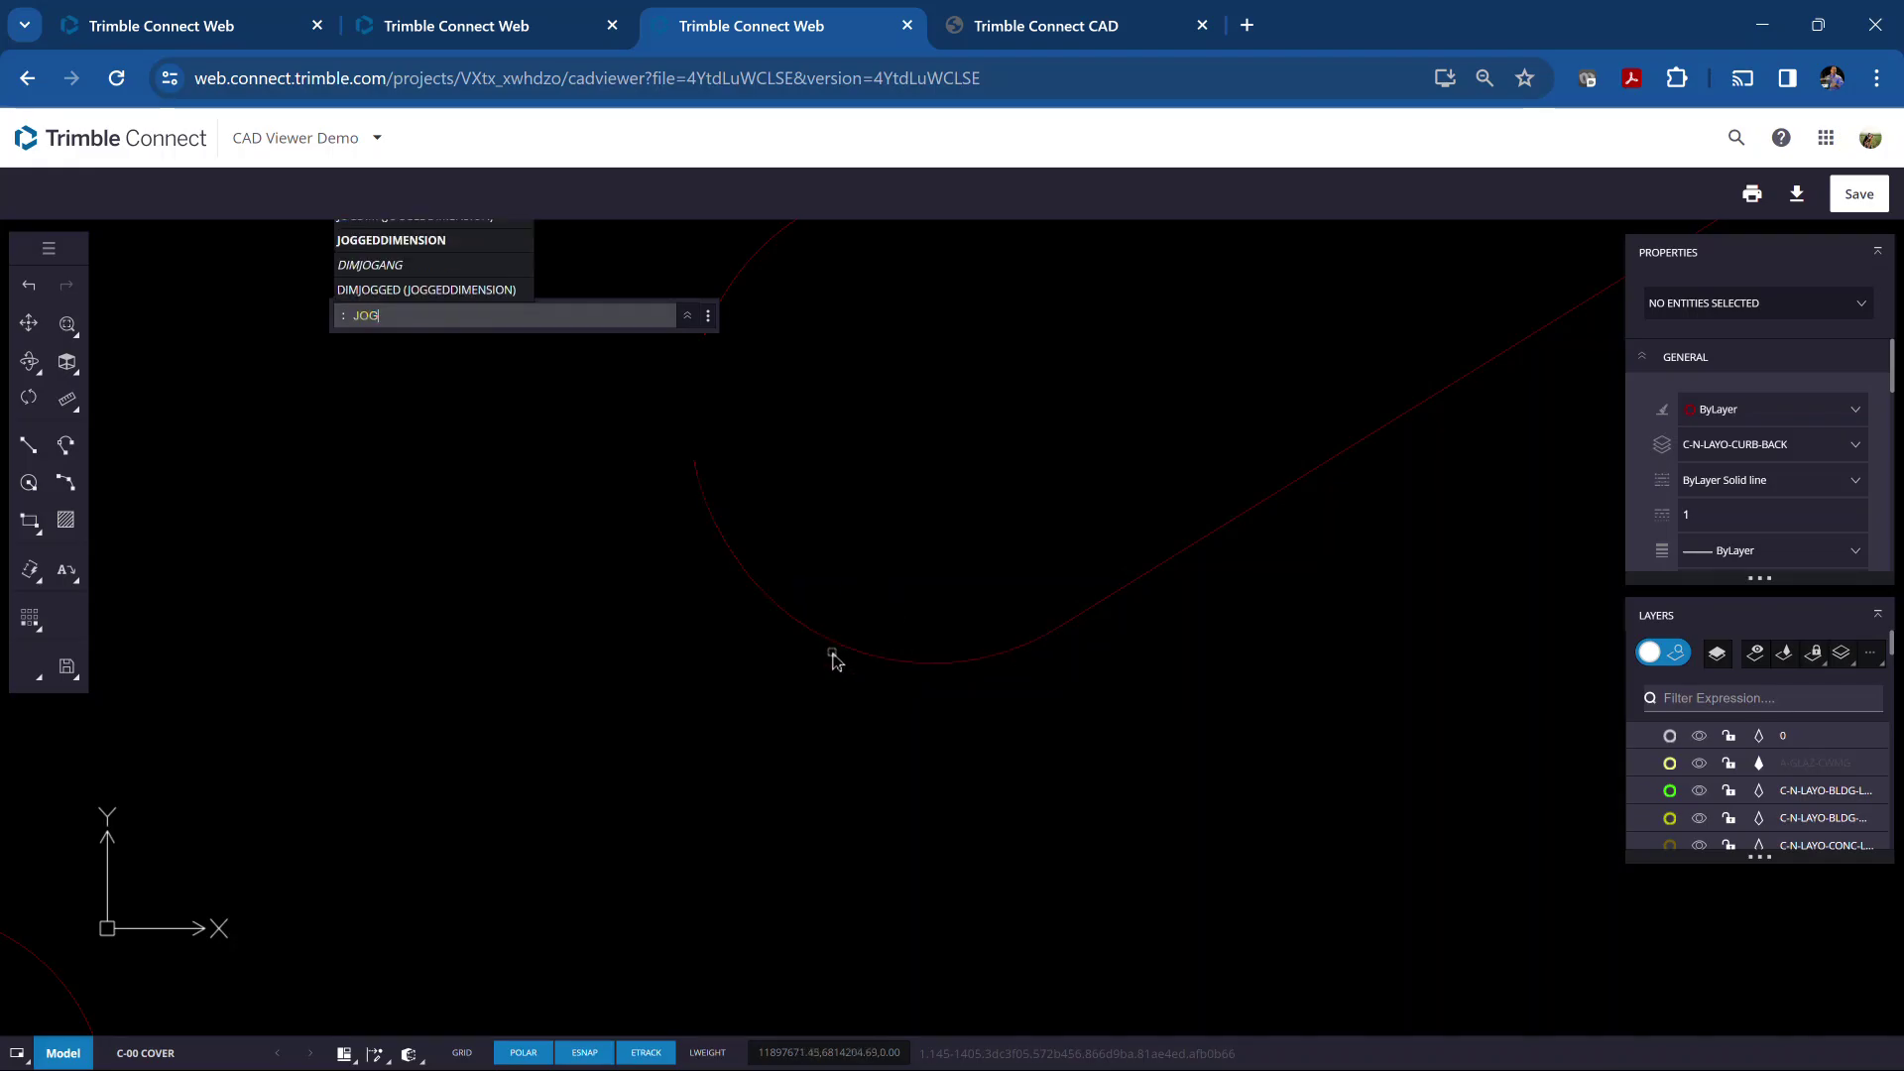
key(BackSpace)
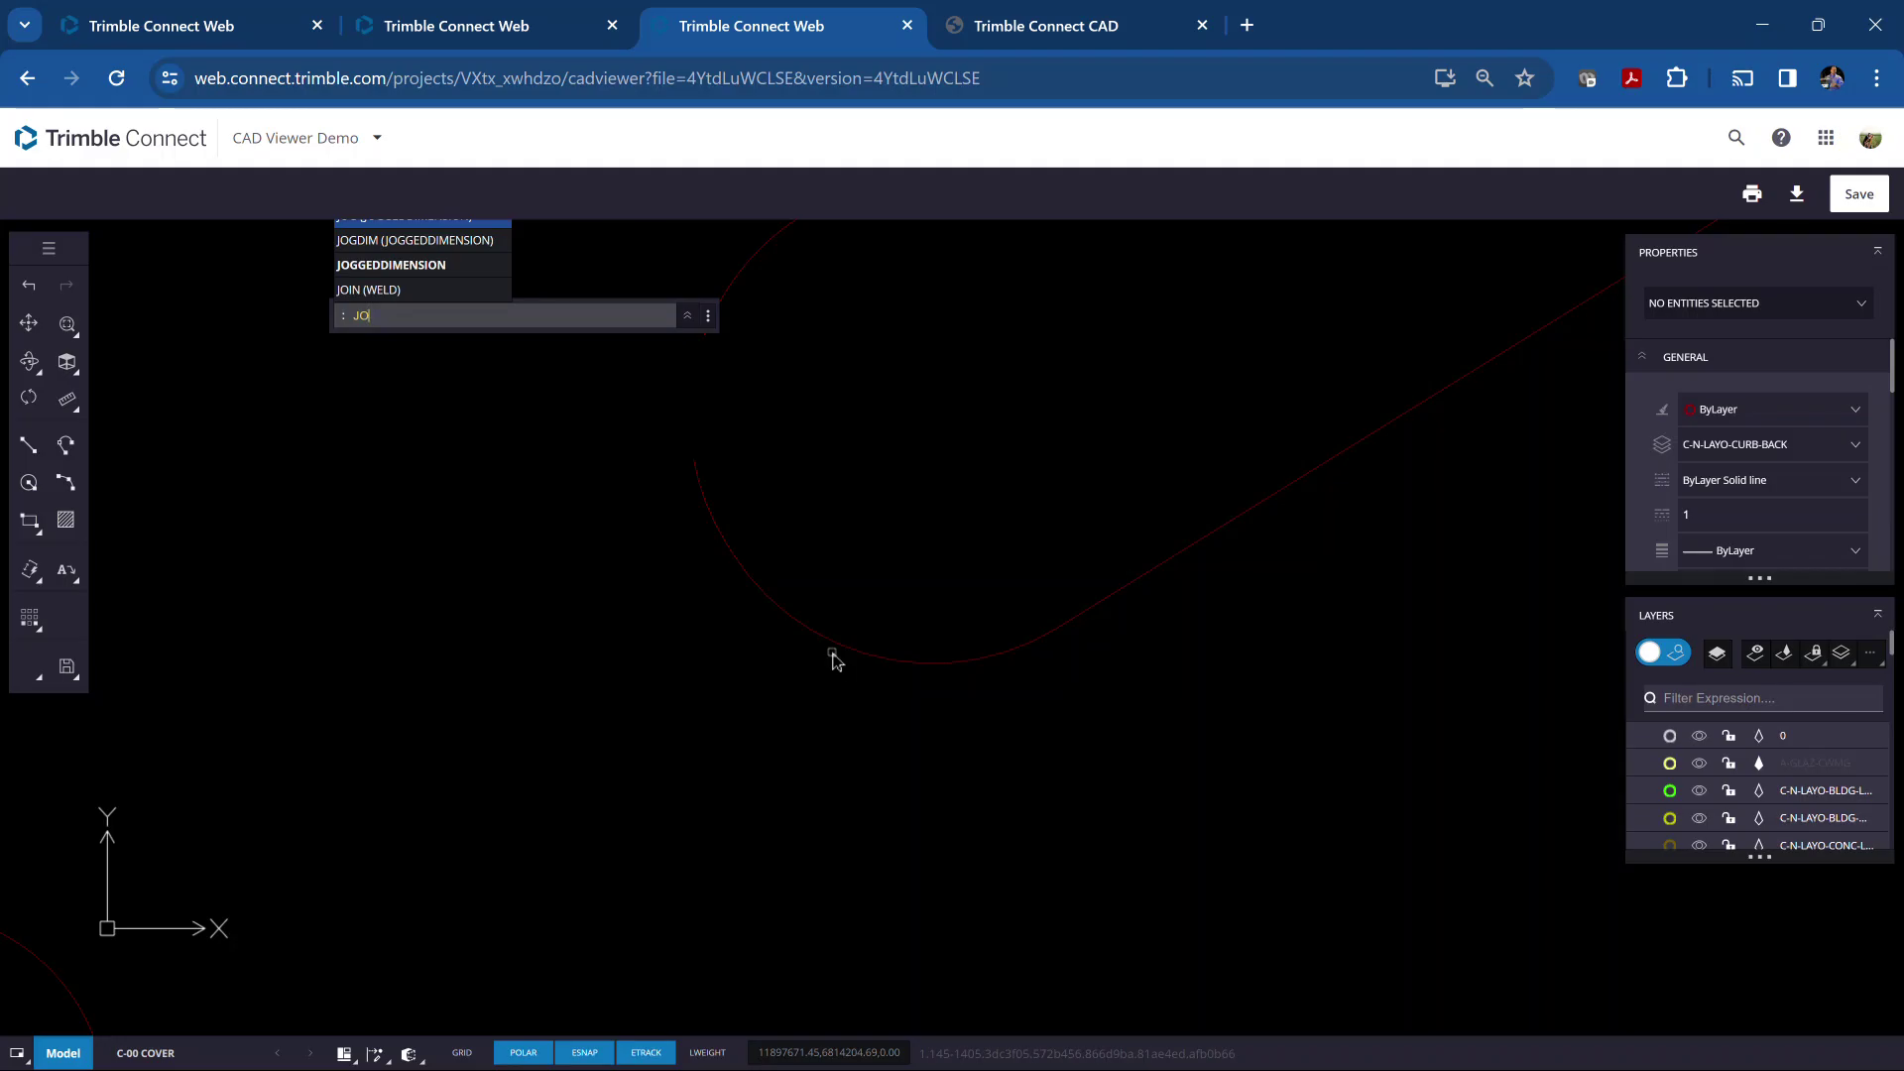
click(377, 295)
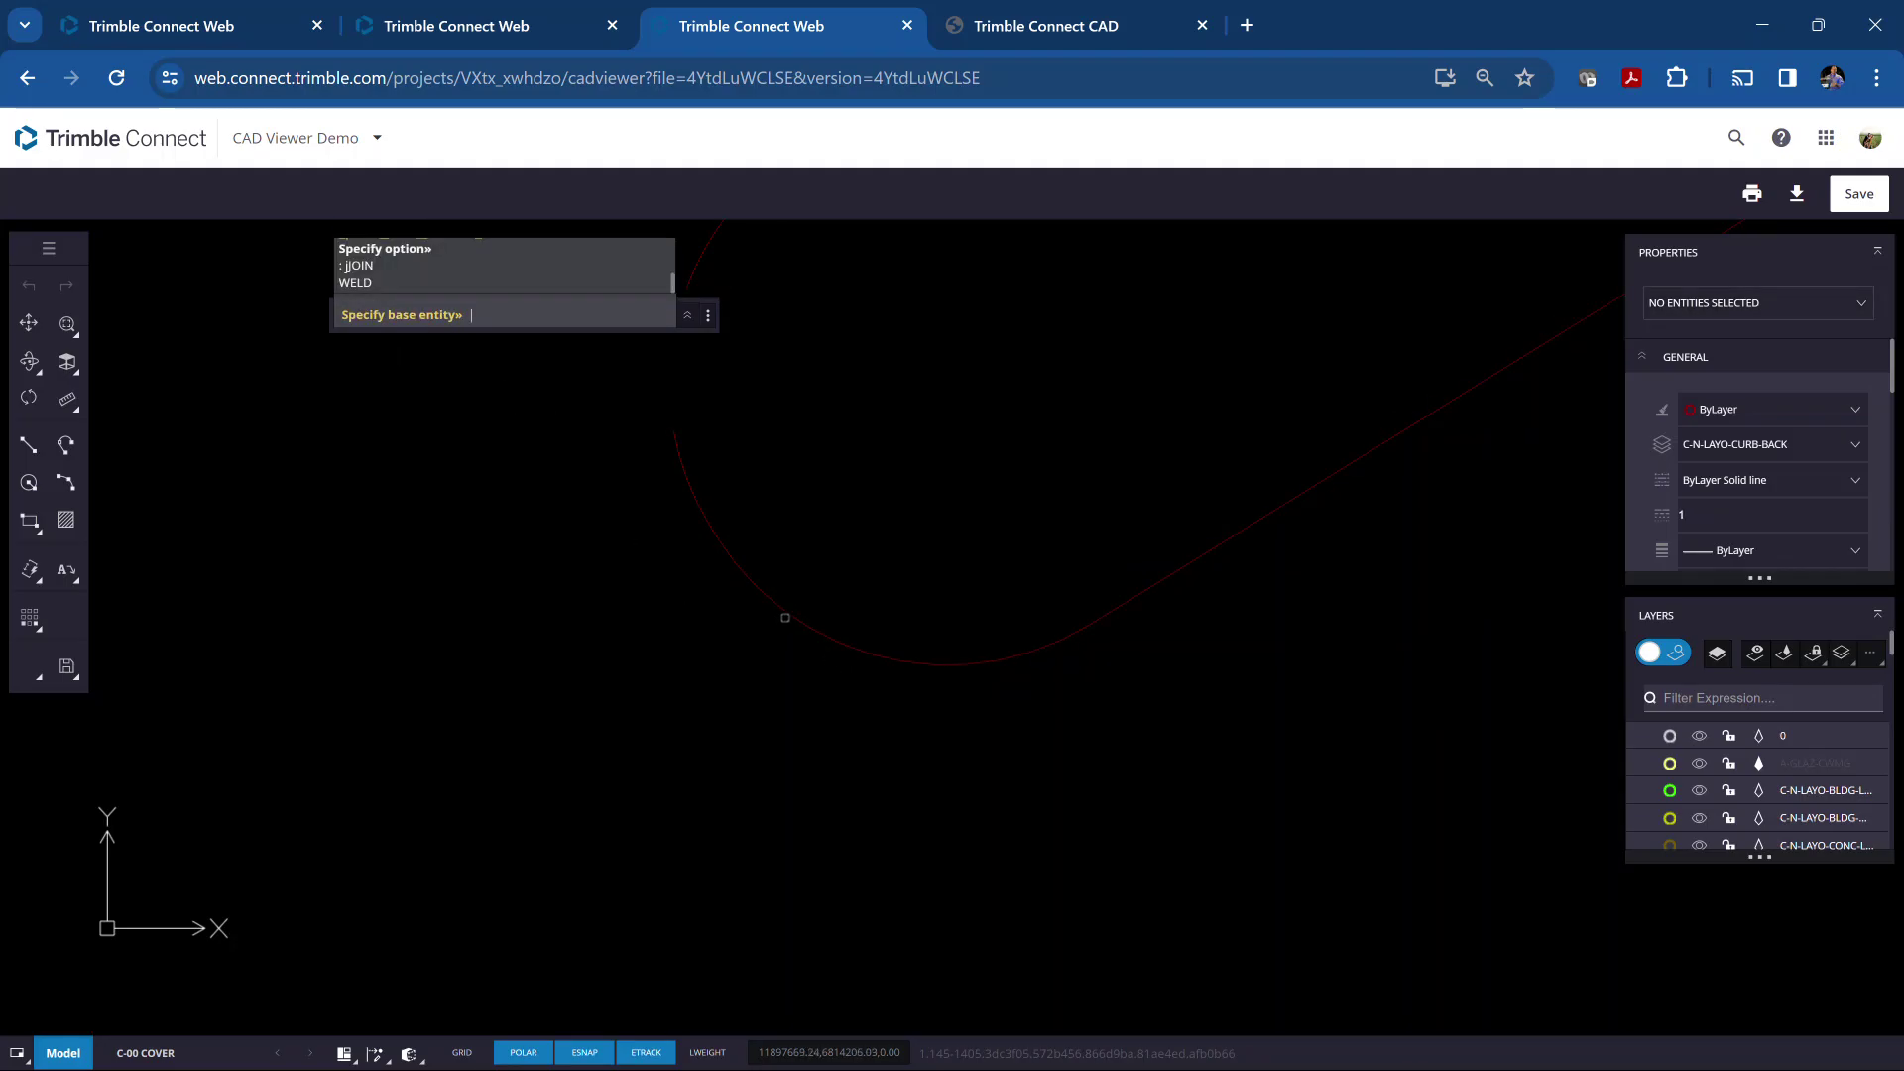
click(783, 619)
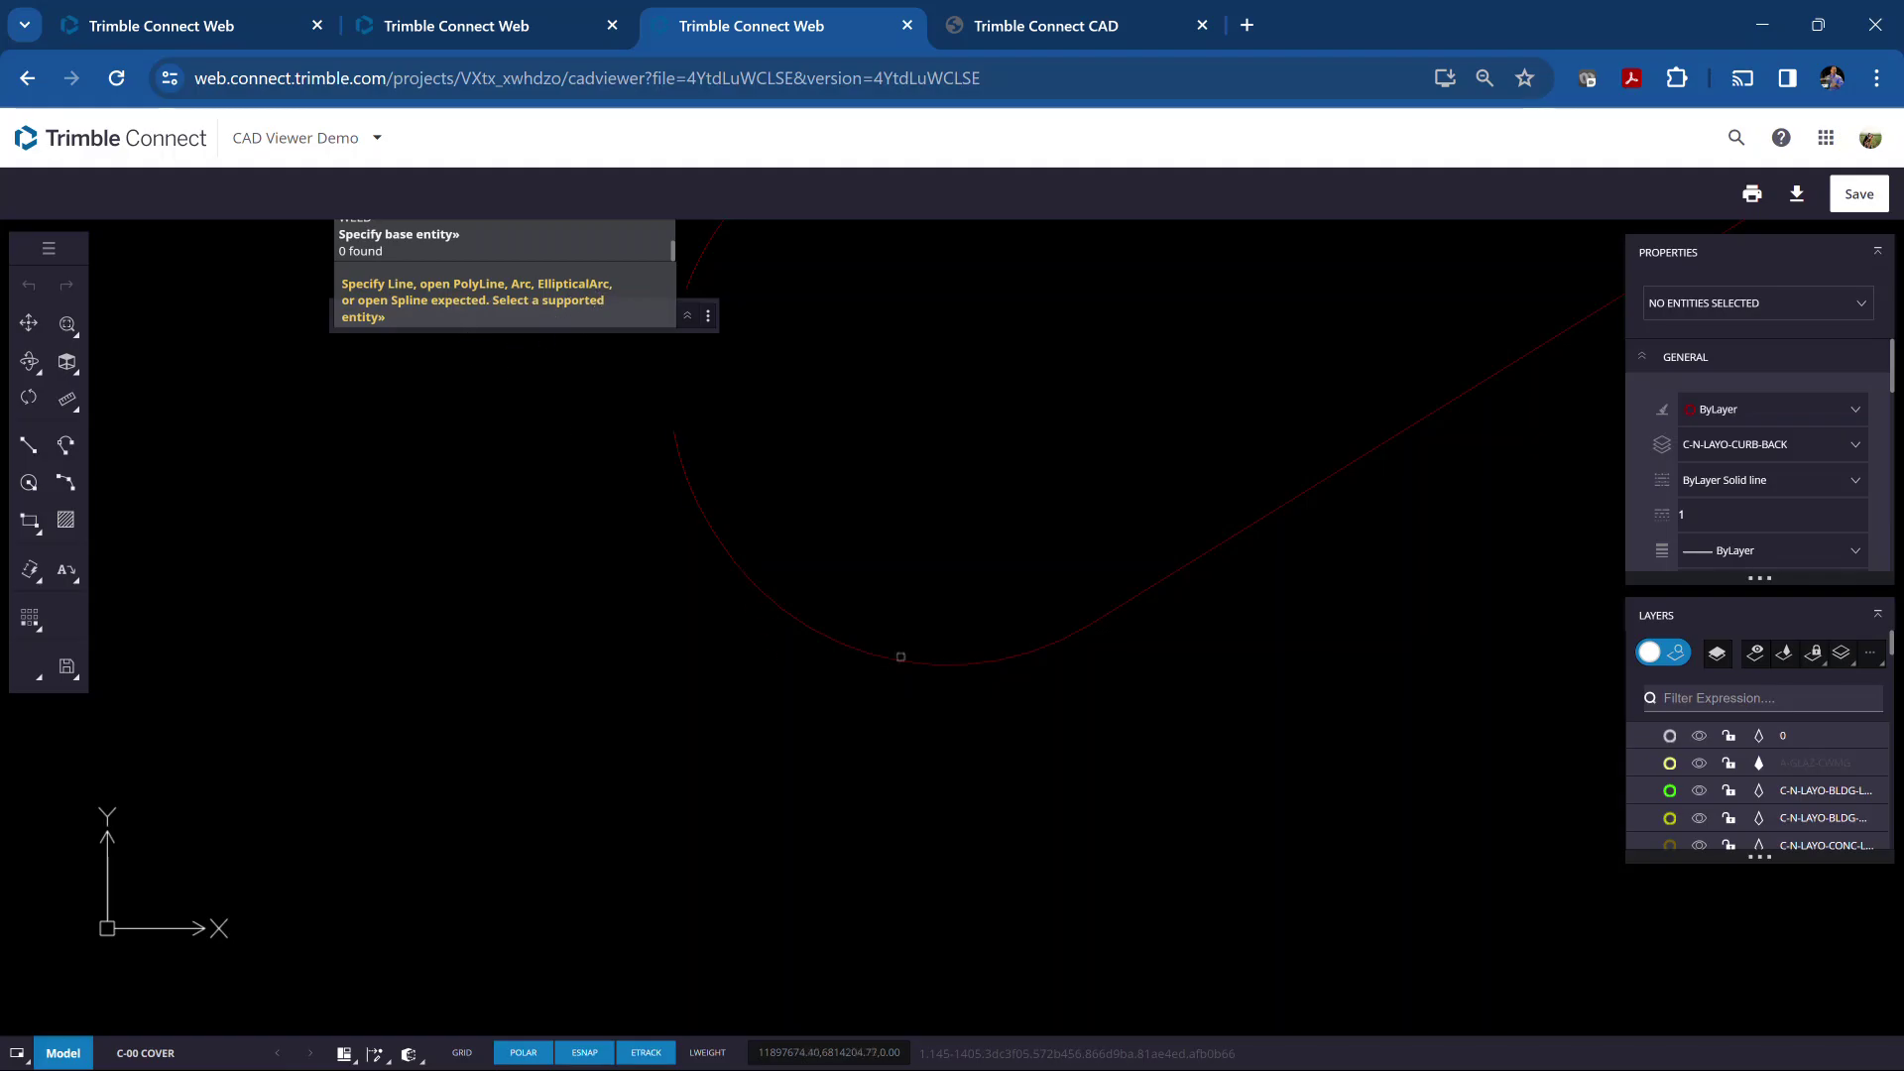
click(900, 658)
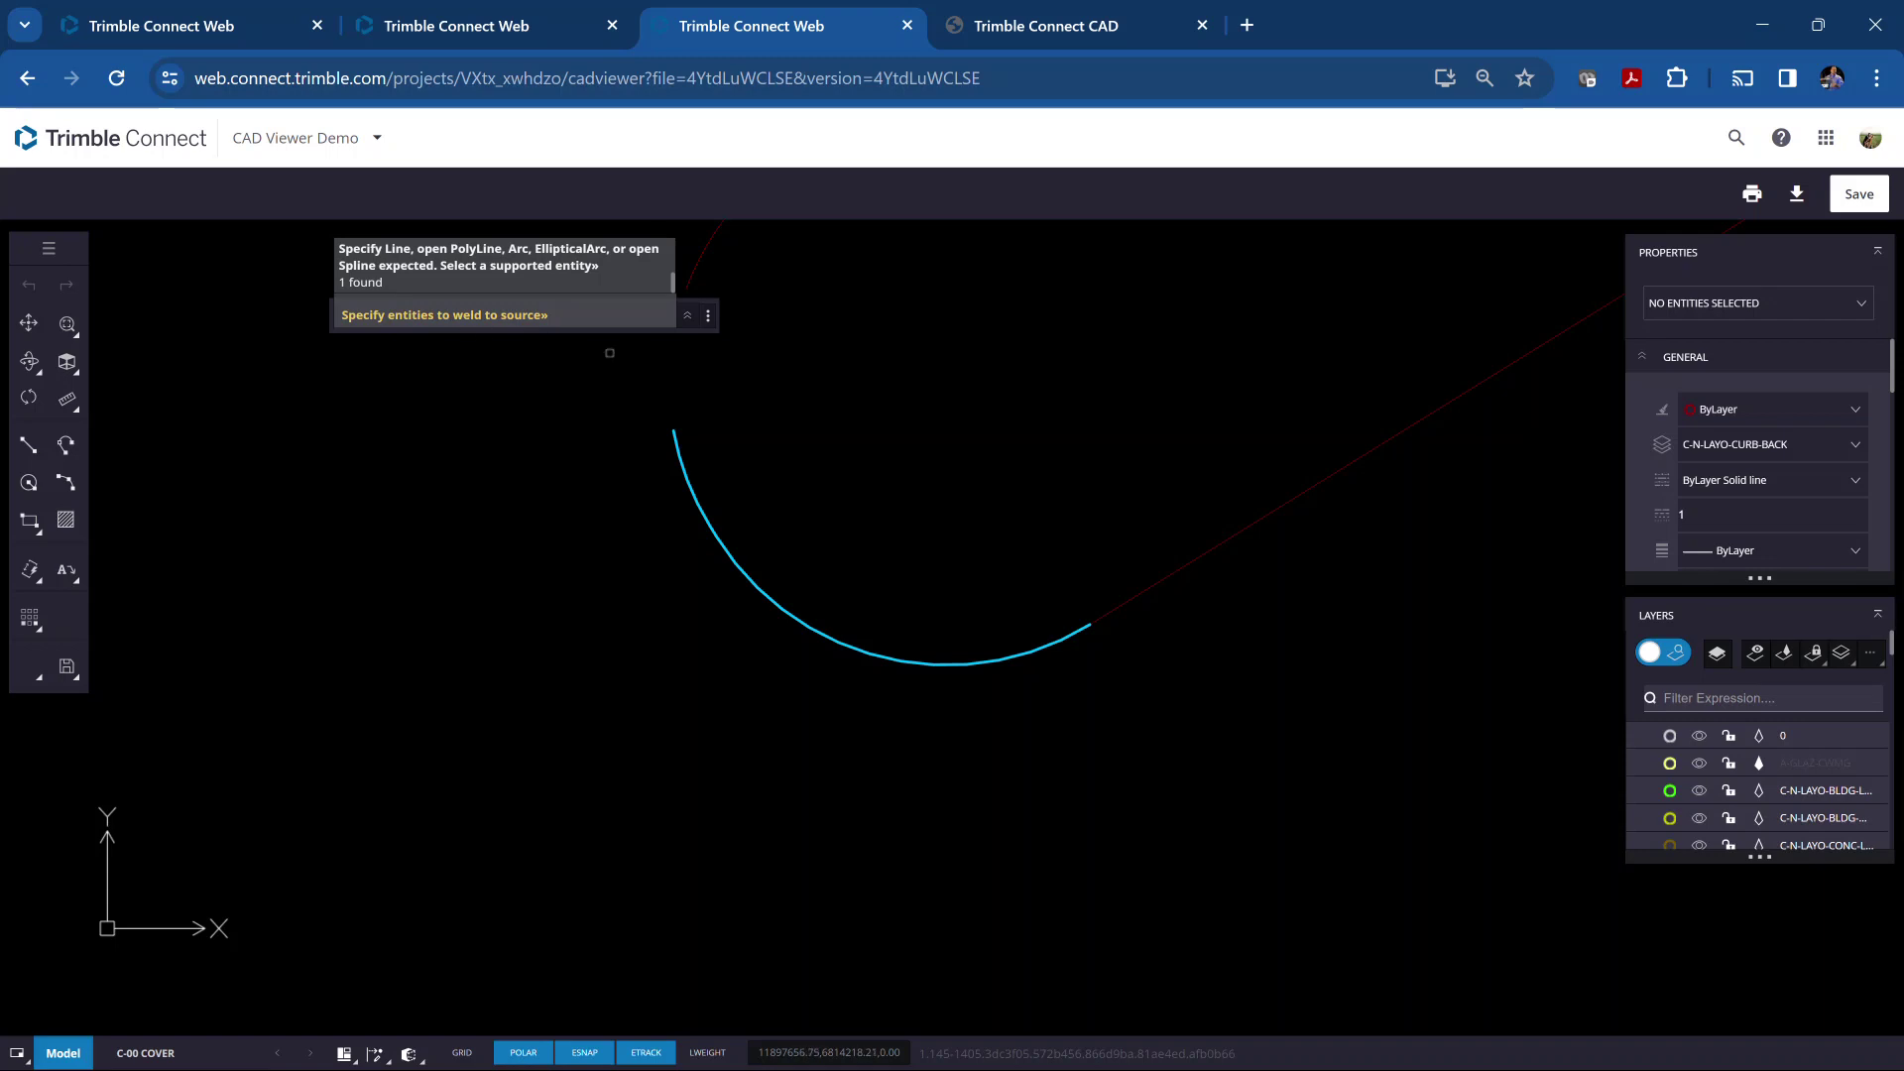
click(1149, 597)
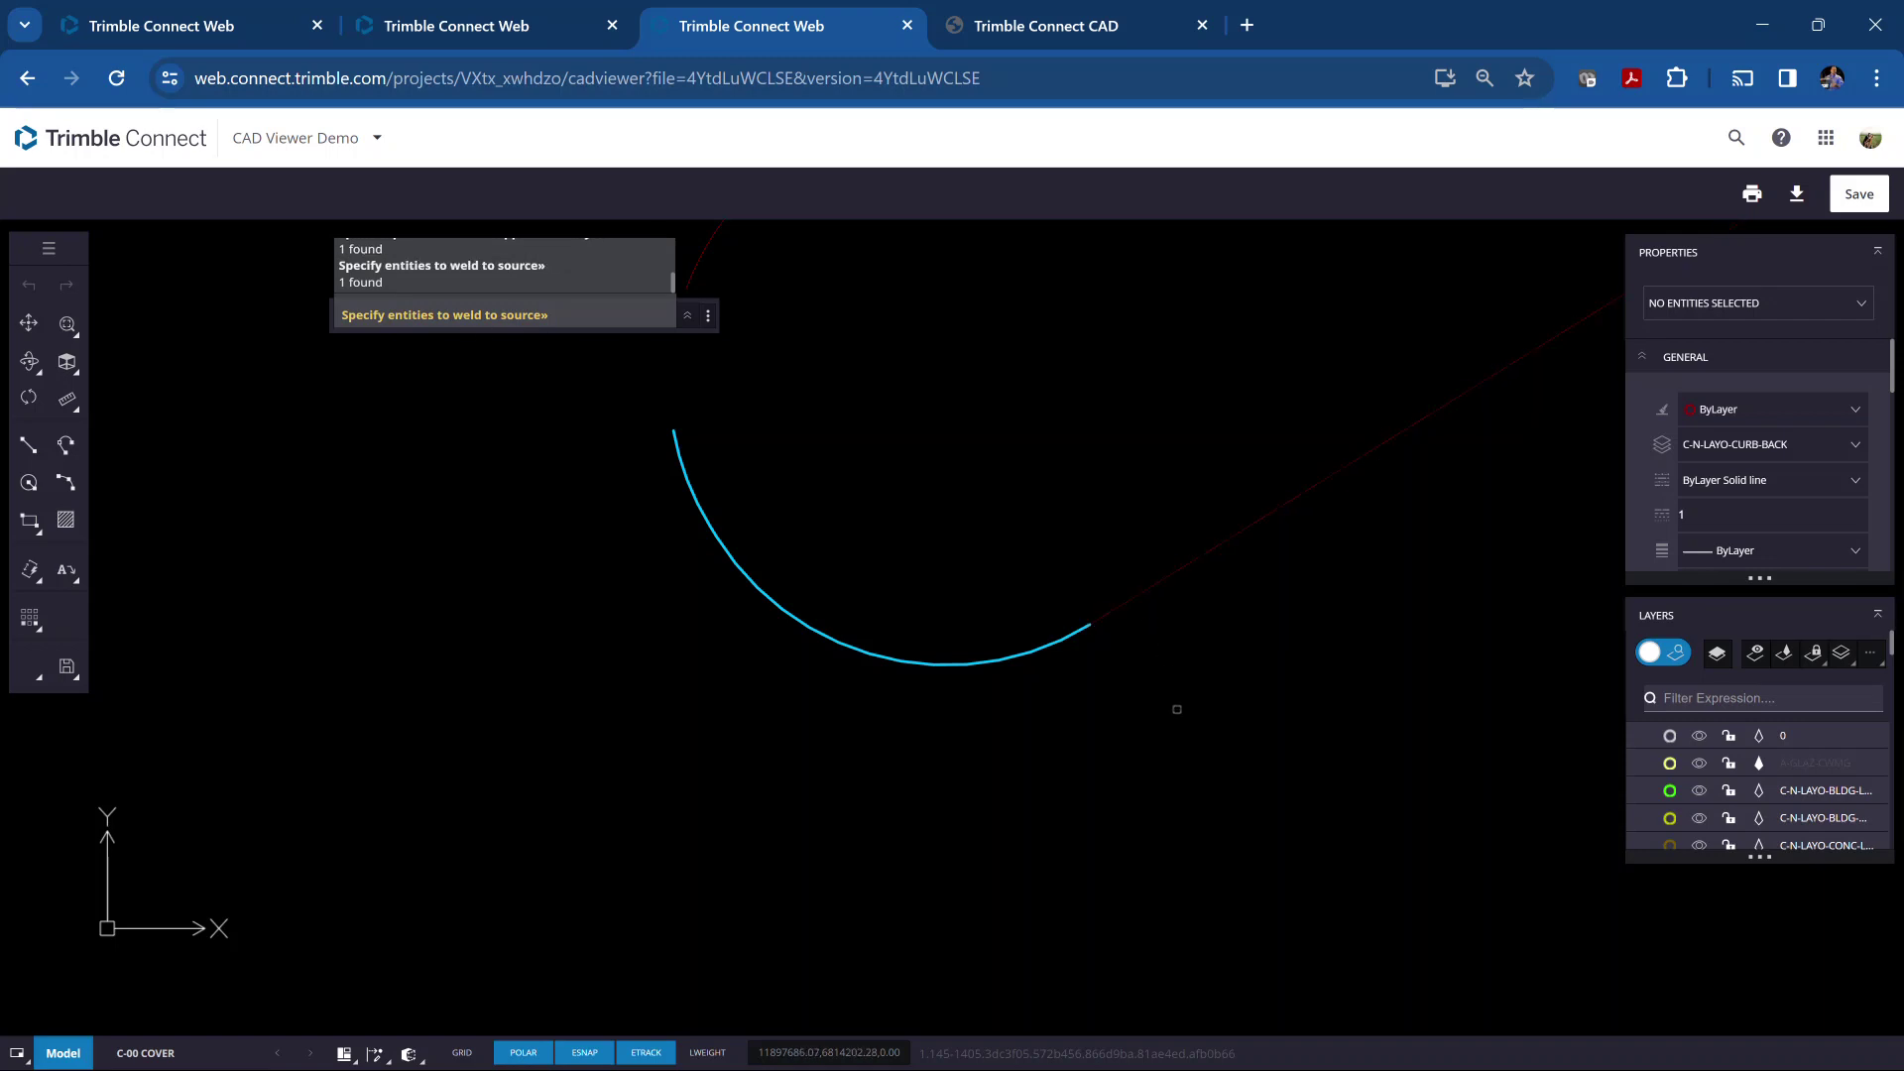
scroll(1177, 709, down, 3)
middle_drag(1175, 714, 630, 811)
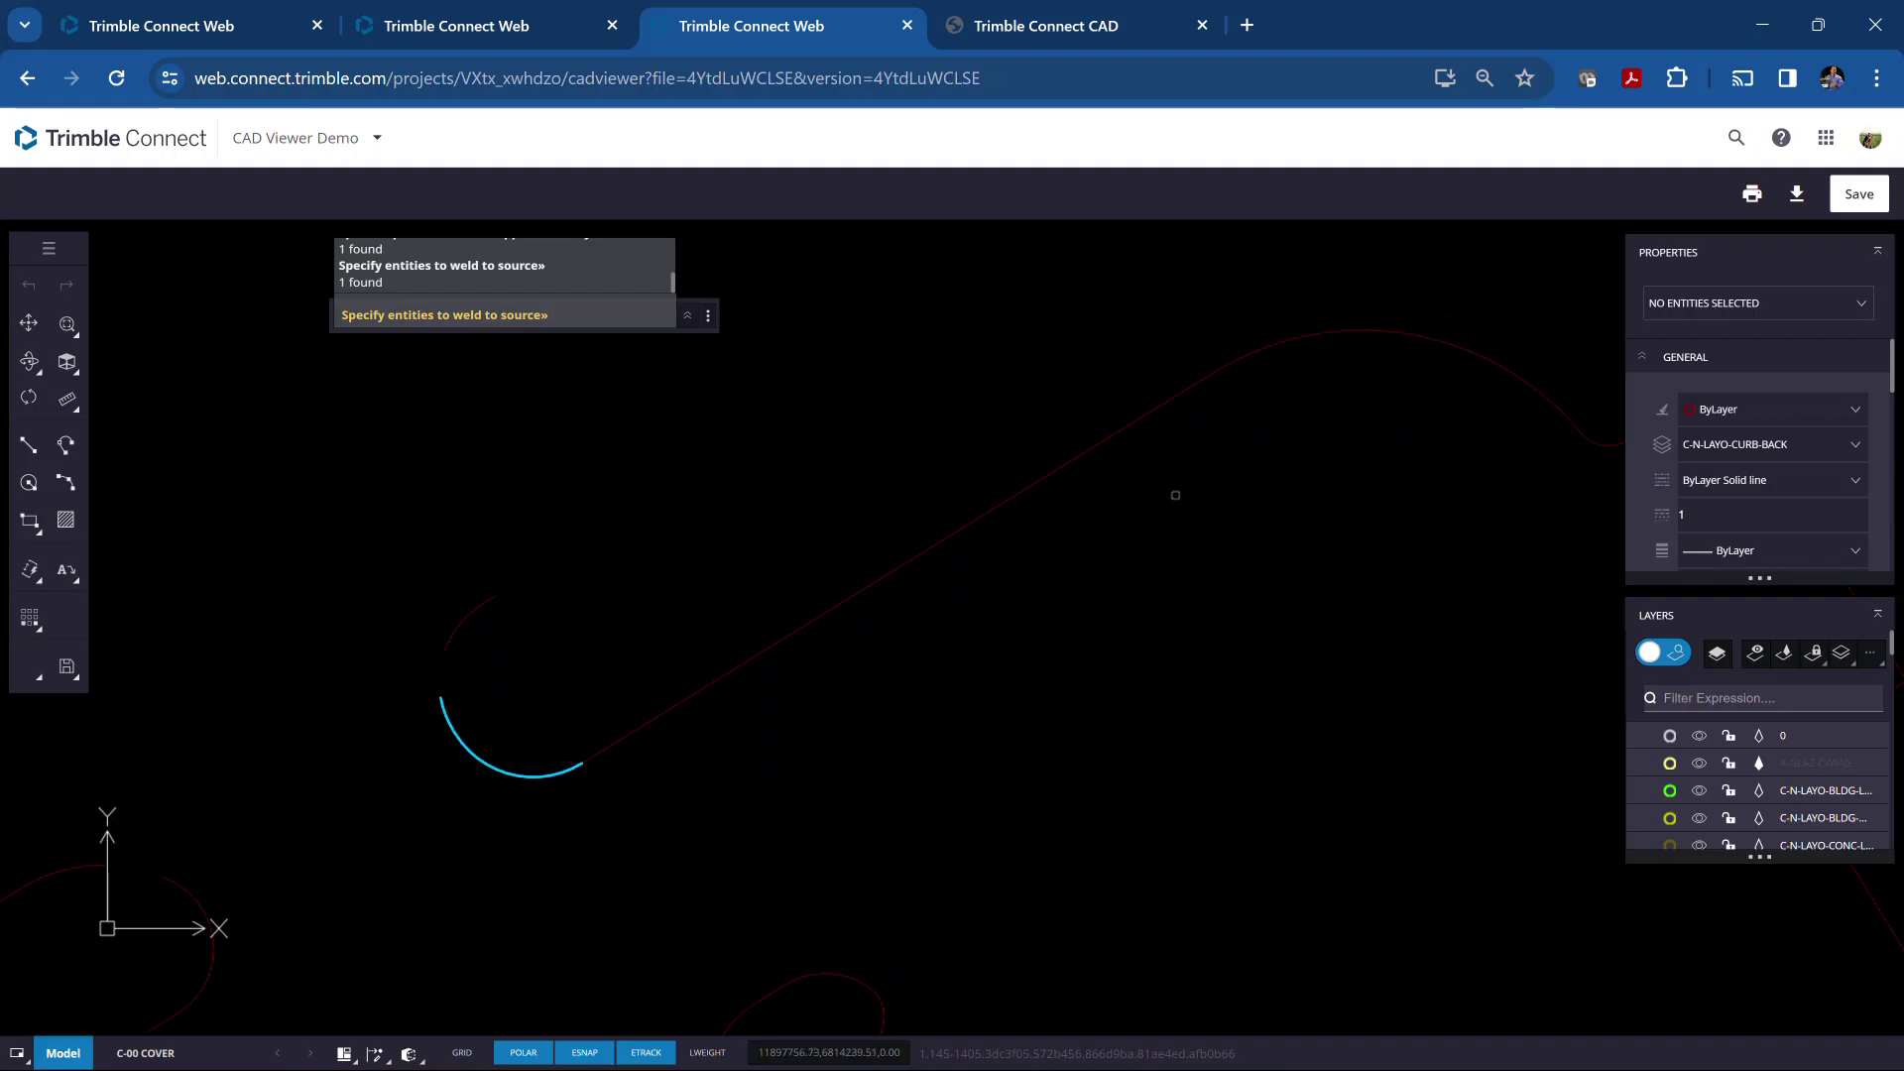
key(Return)
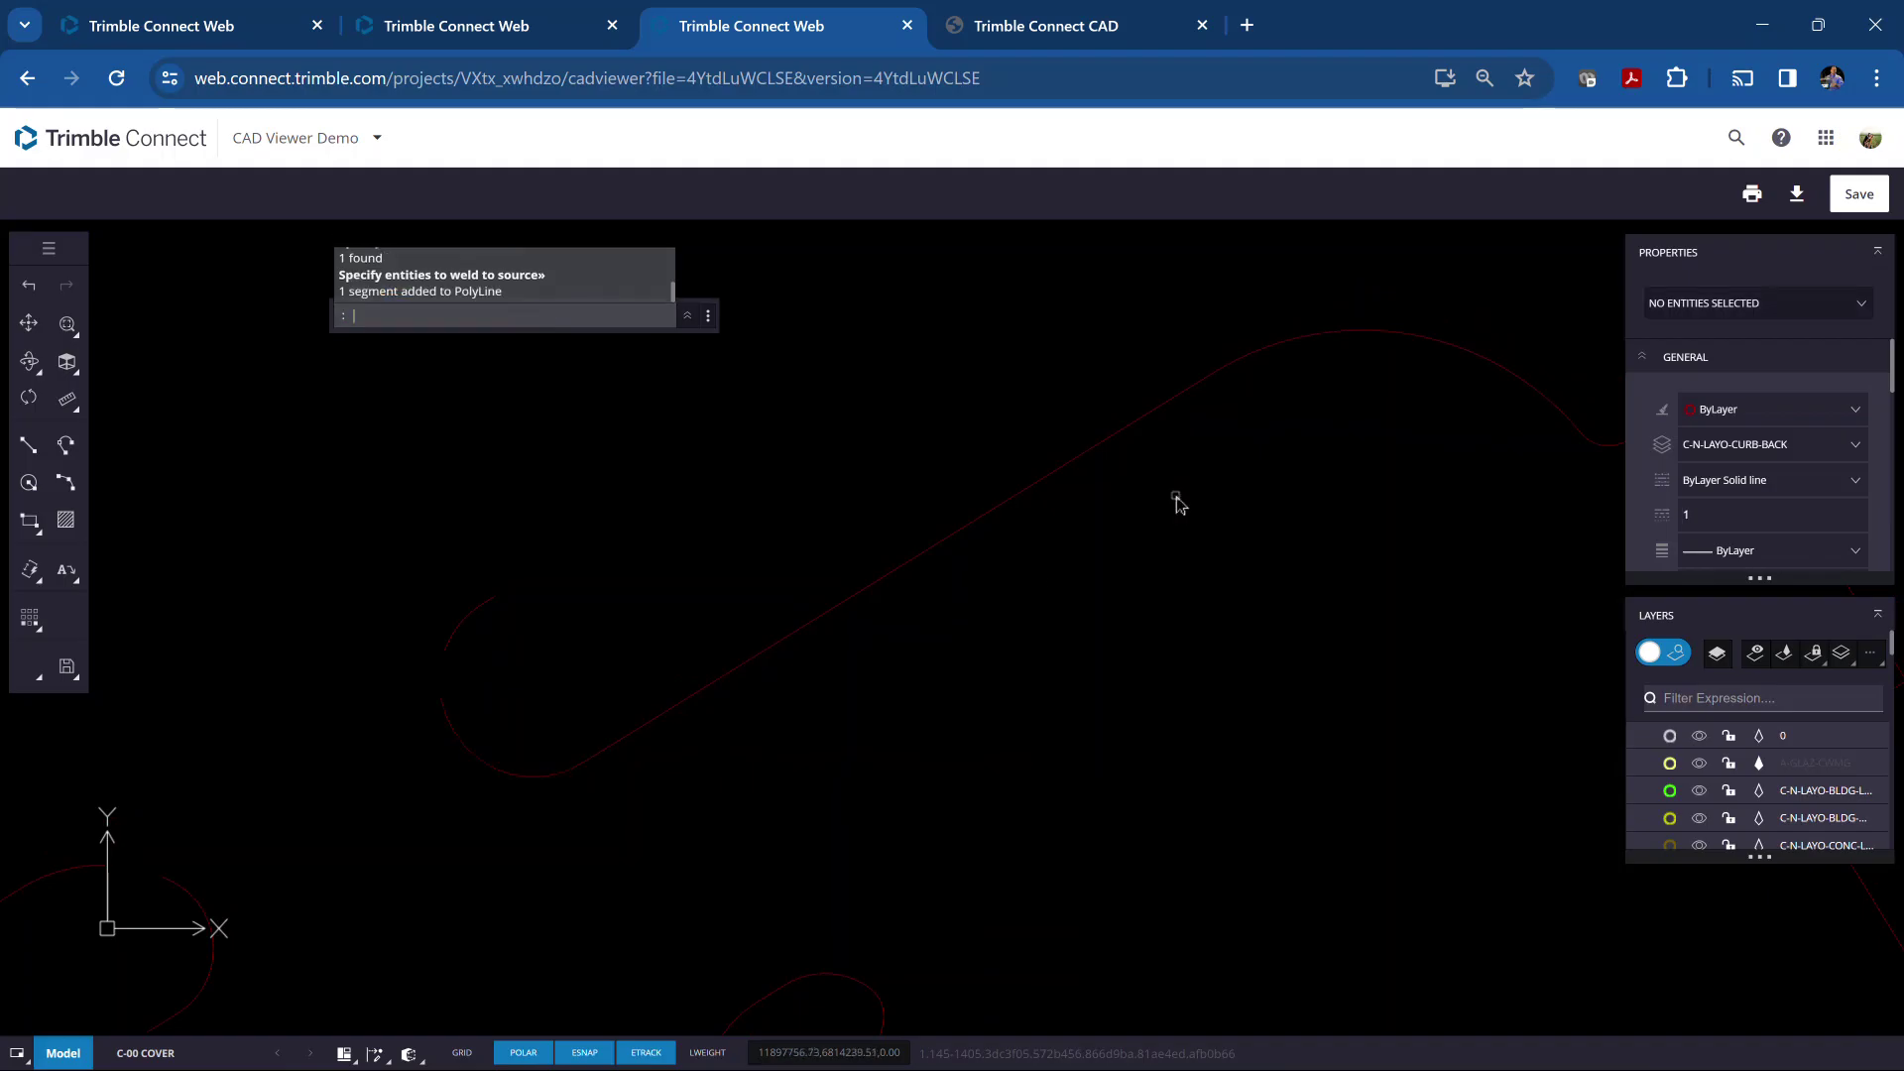
click(765, 663)
Join all connecting curb segments to the upper curb polyline using POLYEDIT's Join option with a window selection around the whole layout
scroll(942, 724, down, 6)
middle_drag(967, 743, 872, 544)
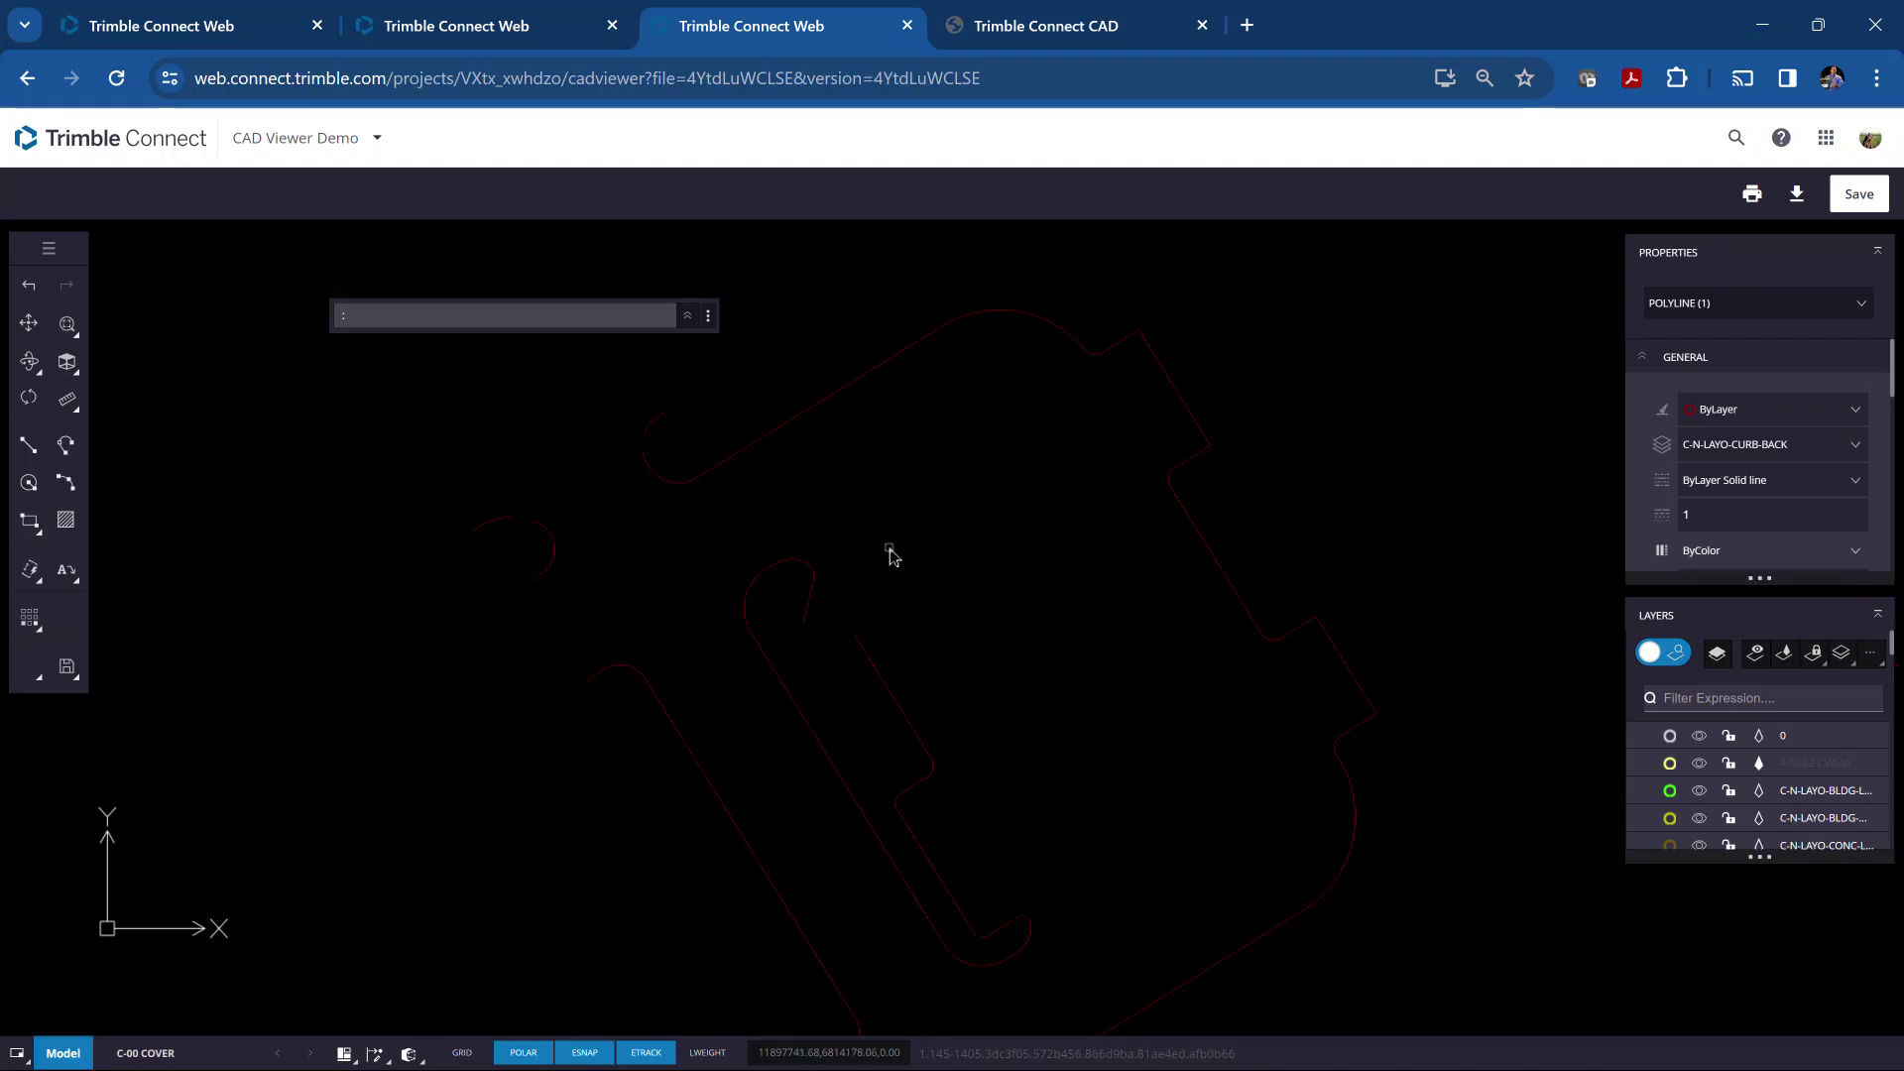
scroll(889, 509, down, 2)
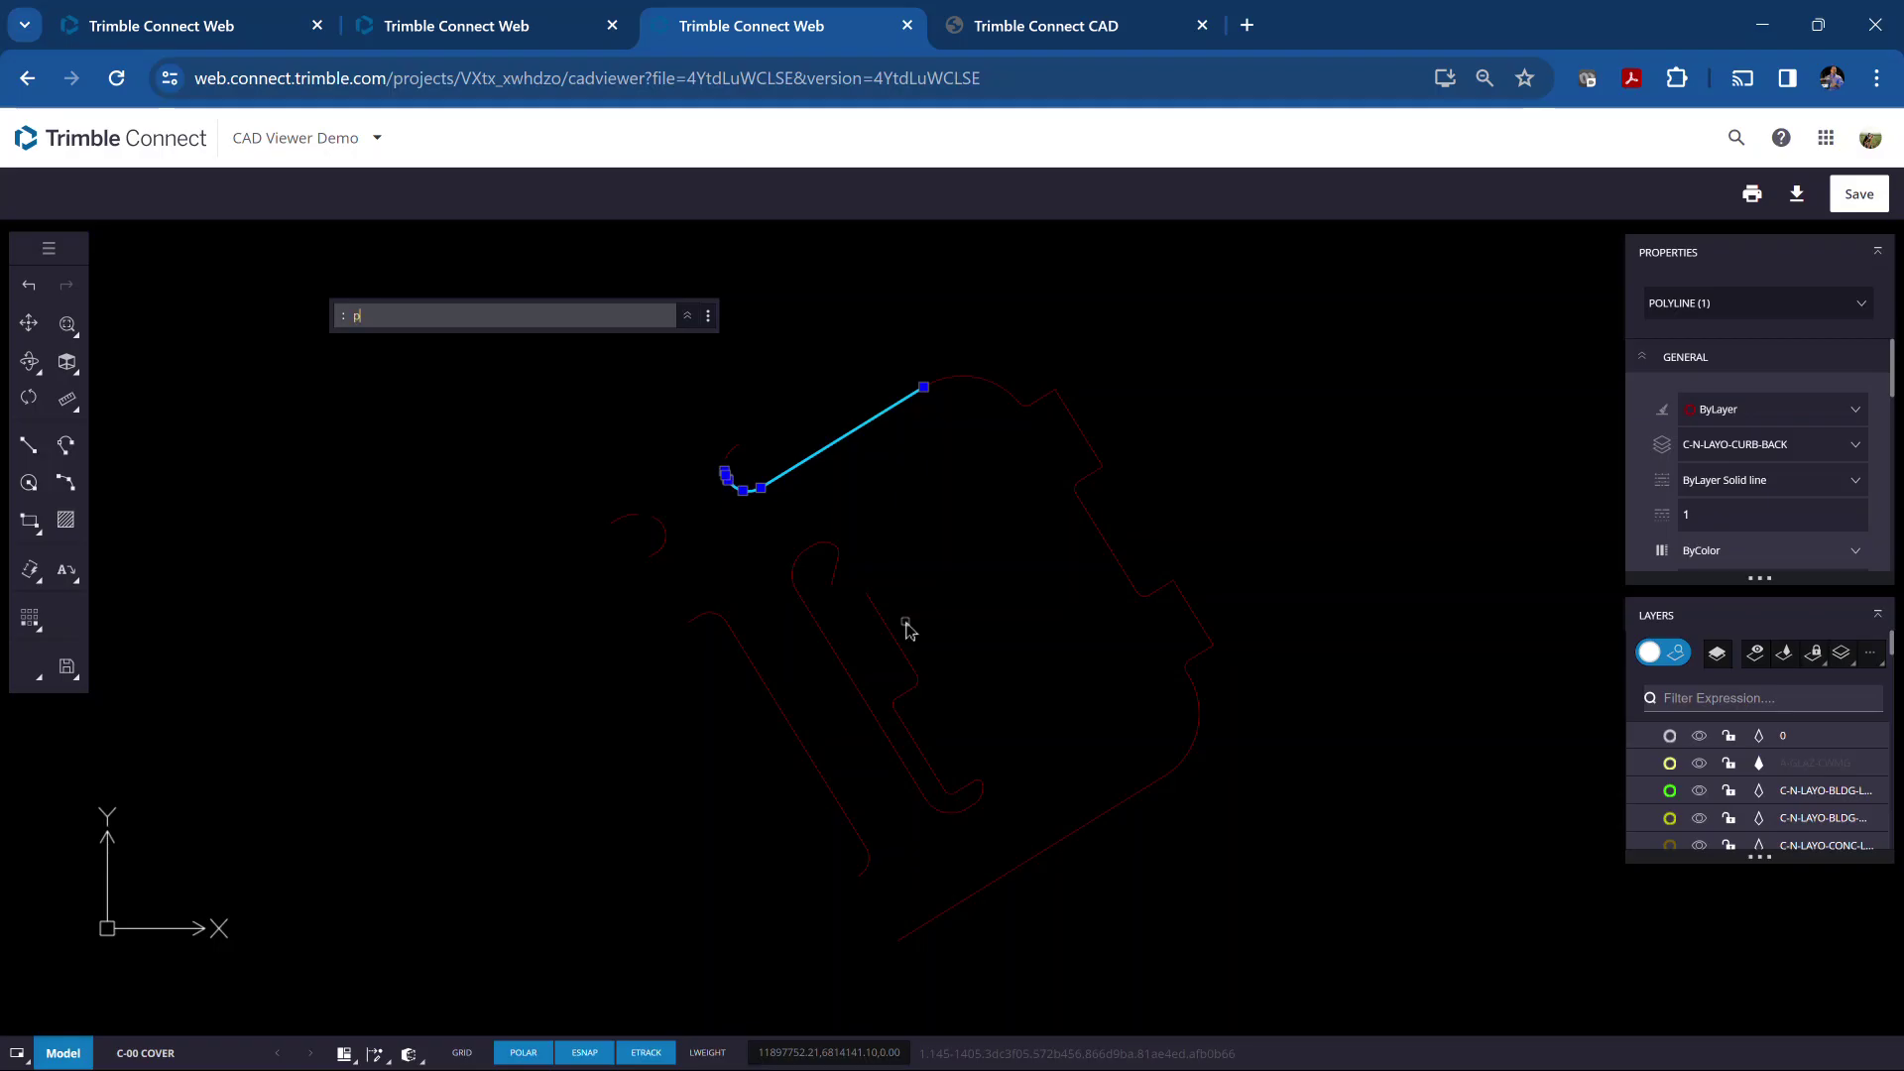
text(ip)
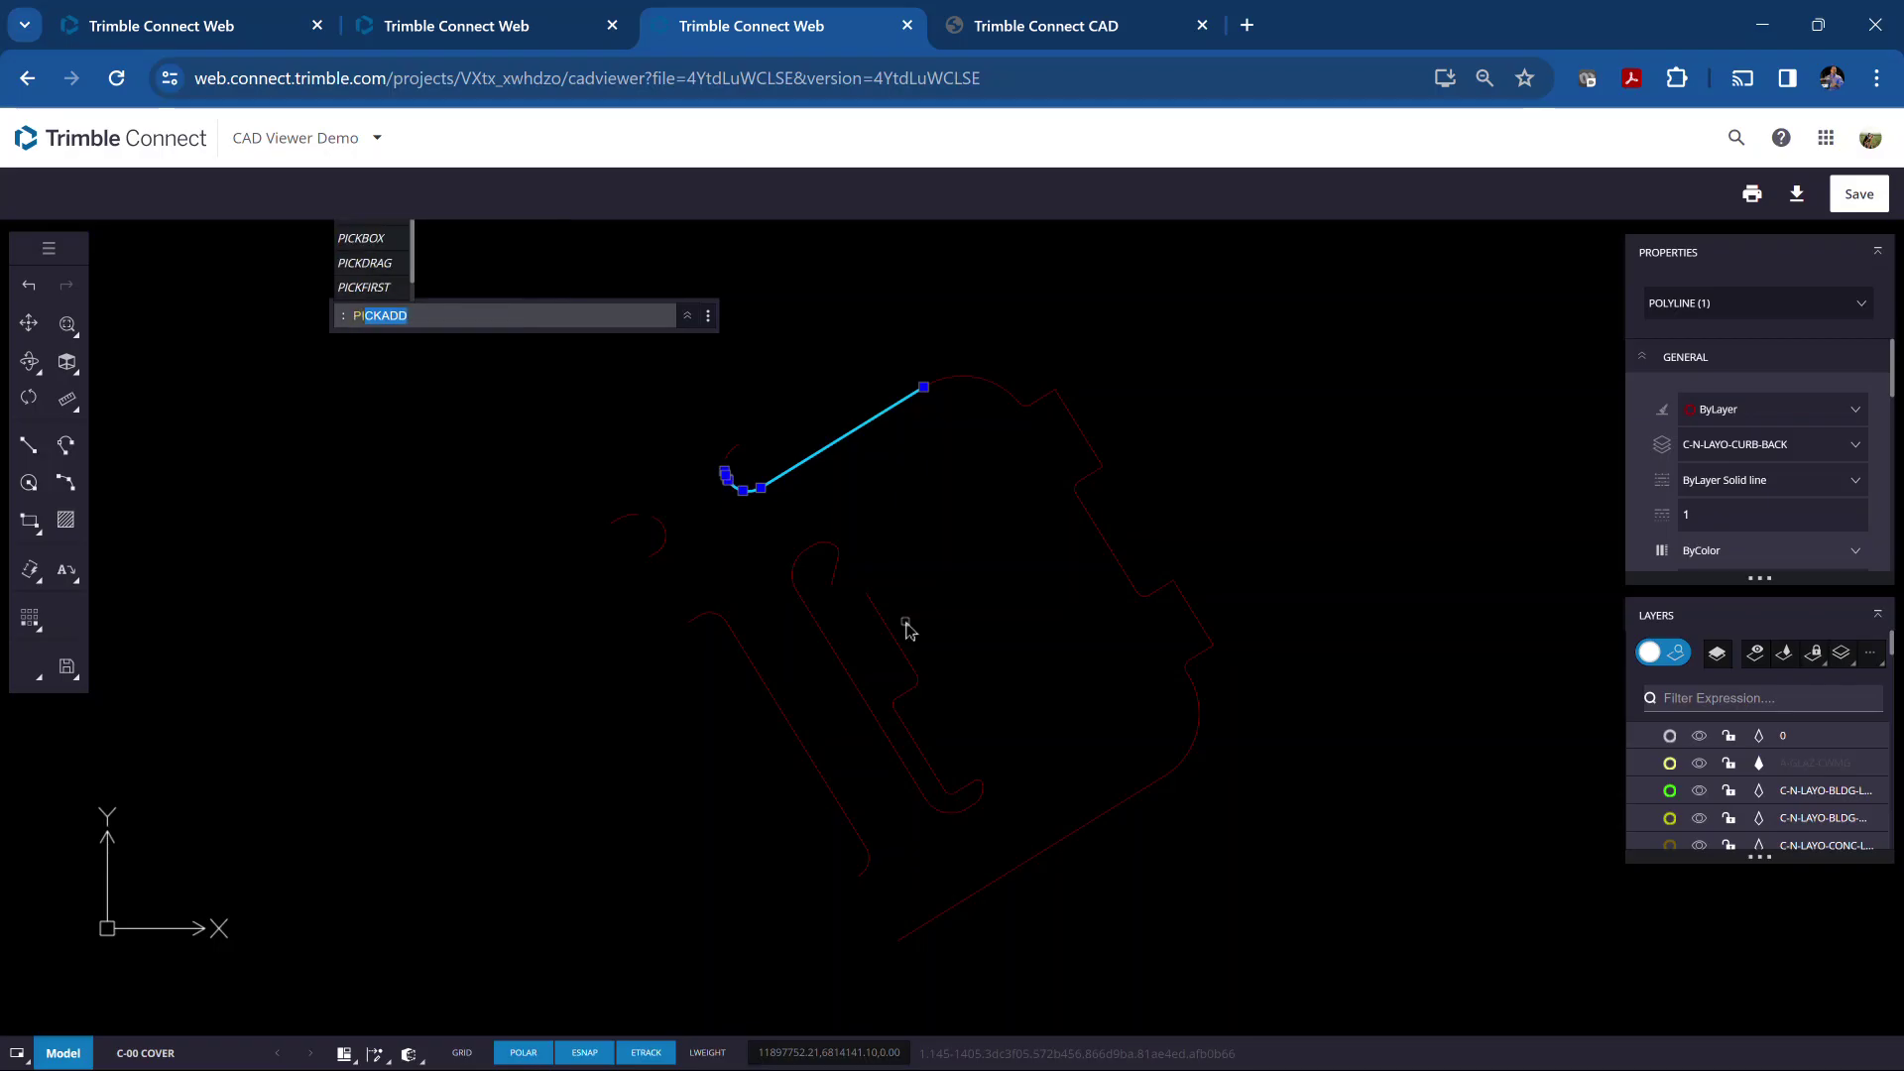
key(BackSpace)
key(BackSpace)
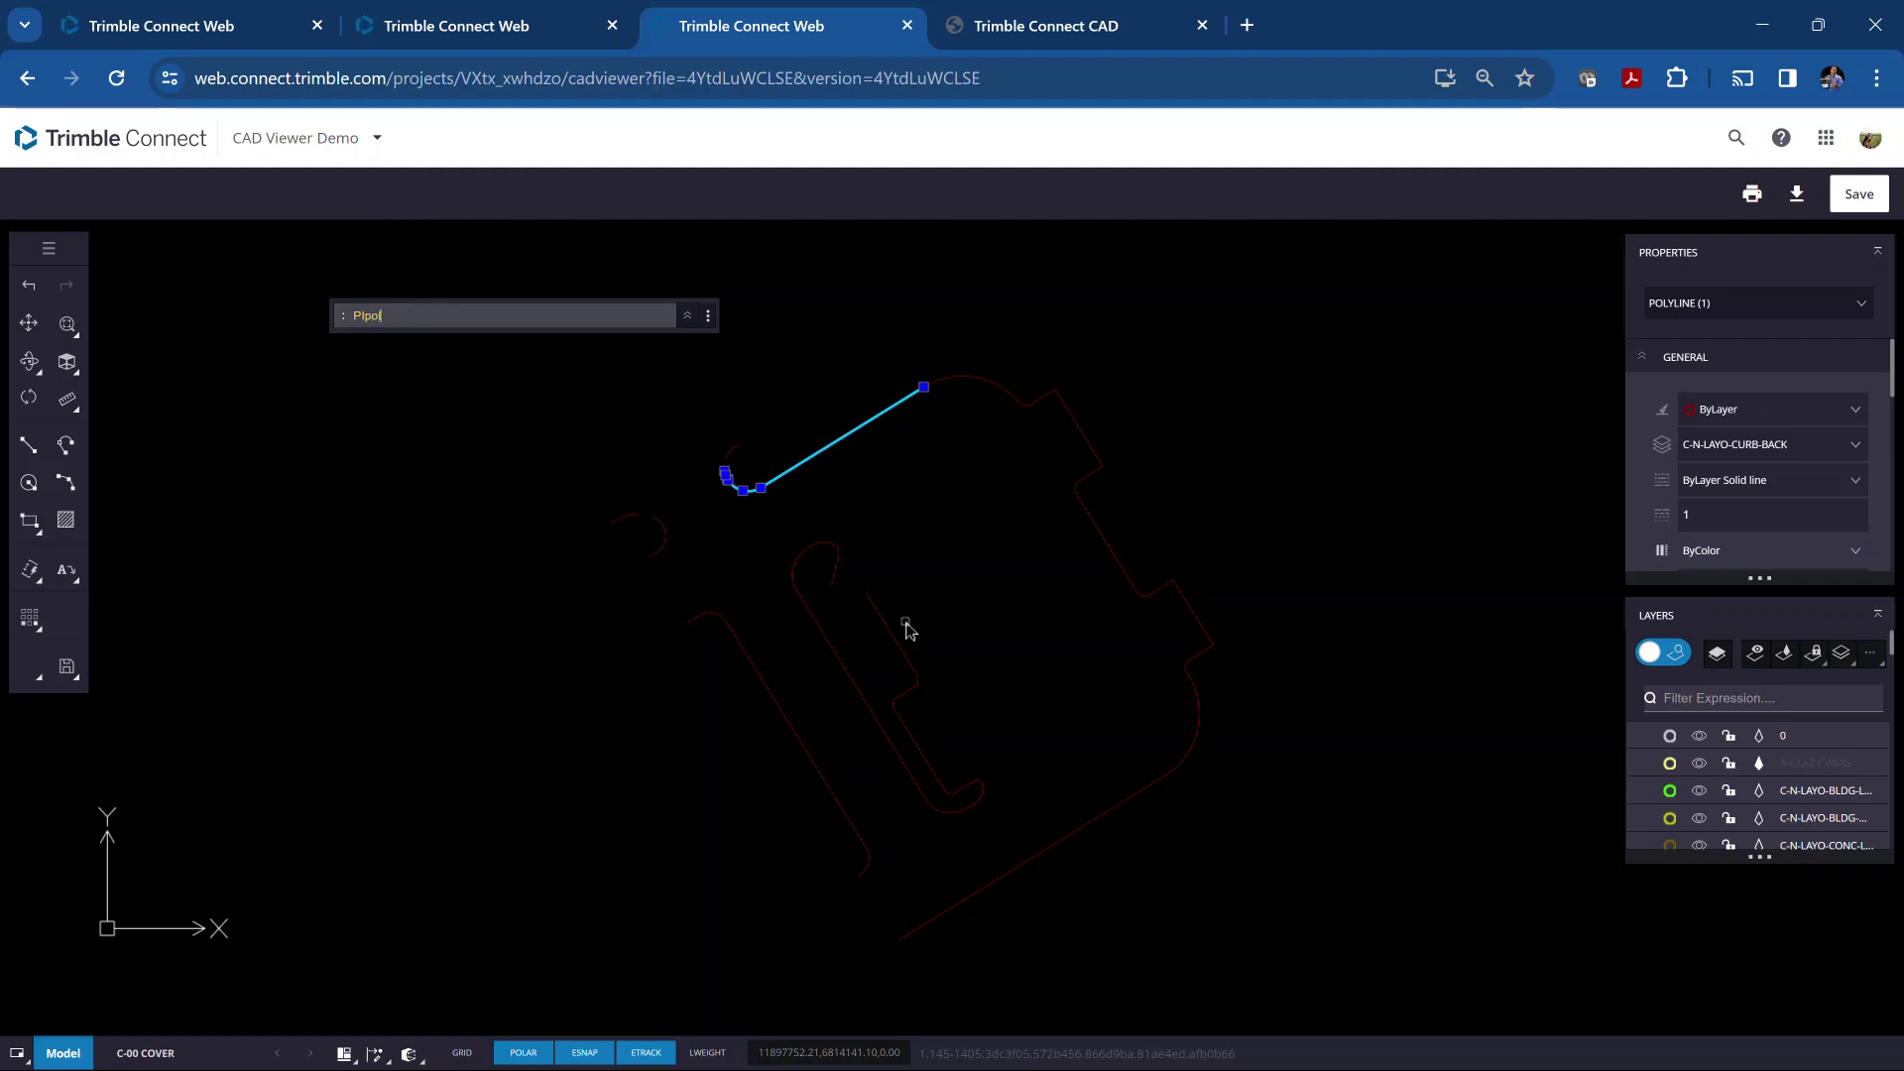
text(OL)
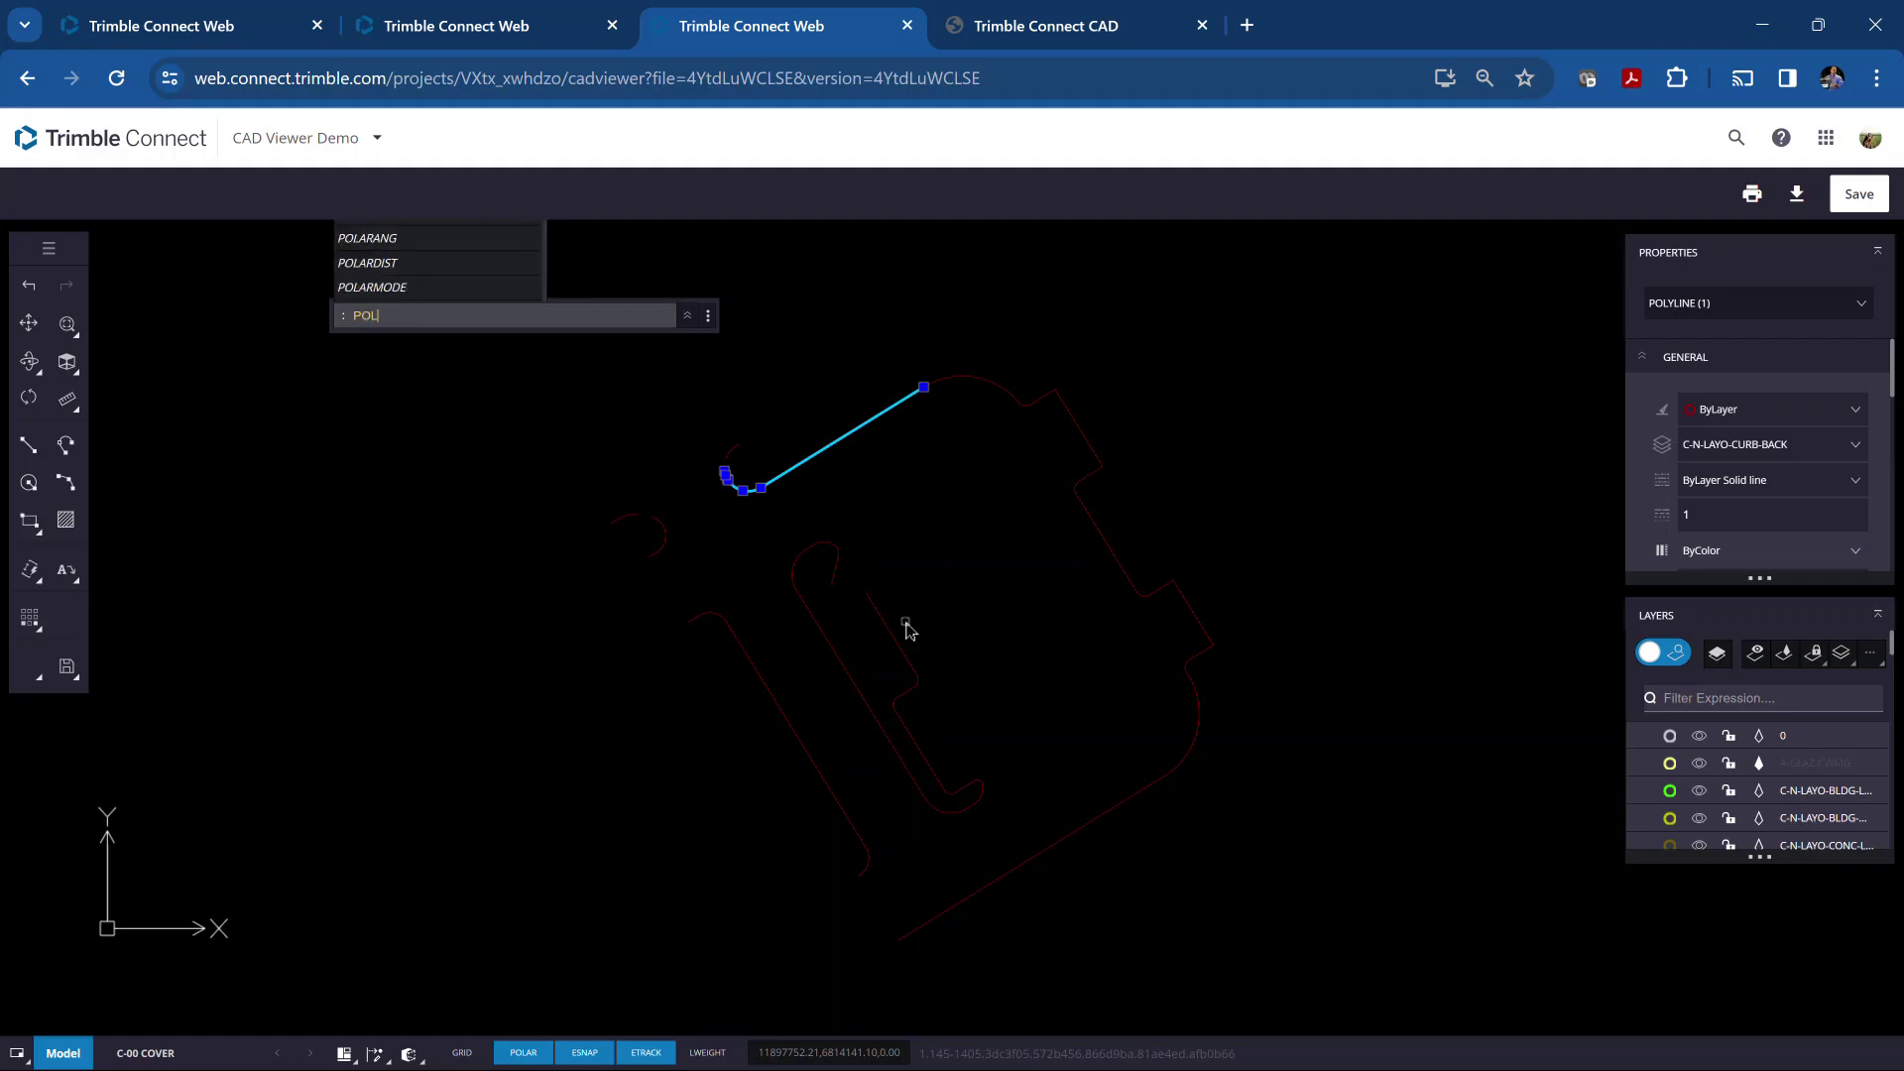
text(Y)
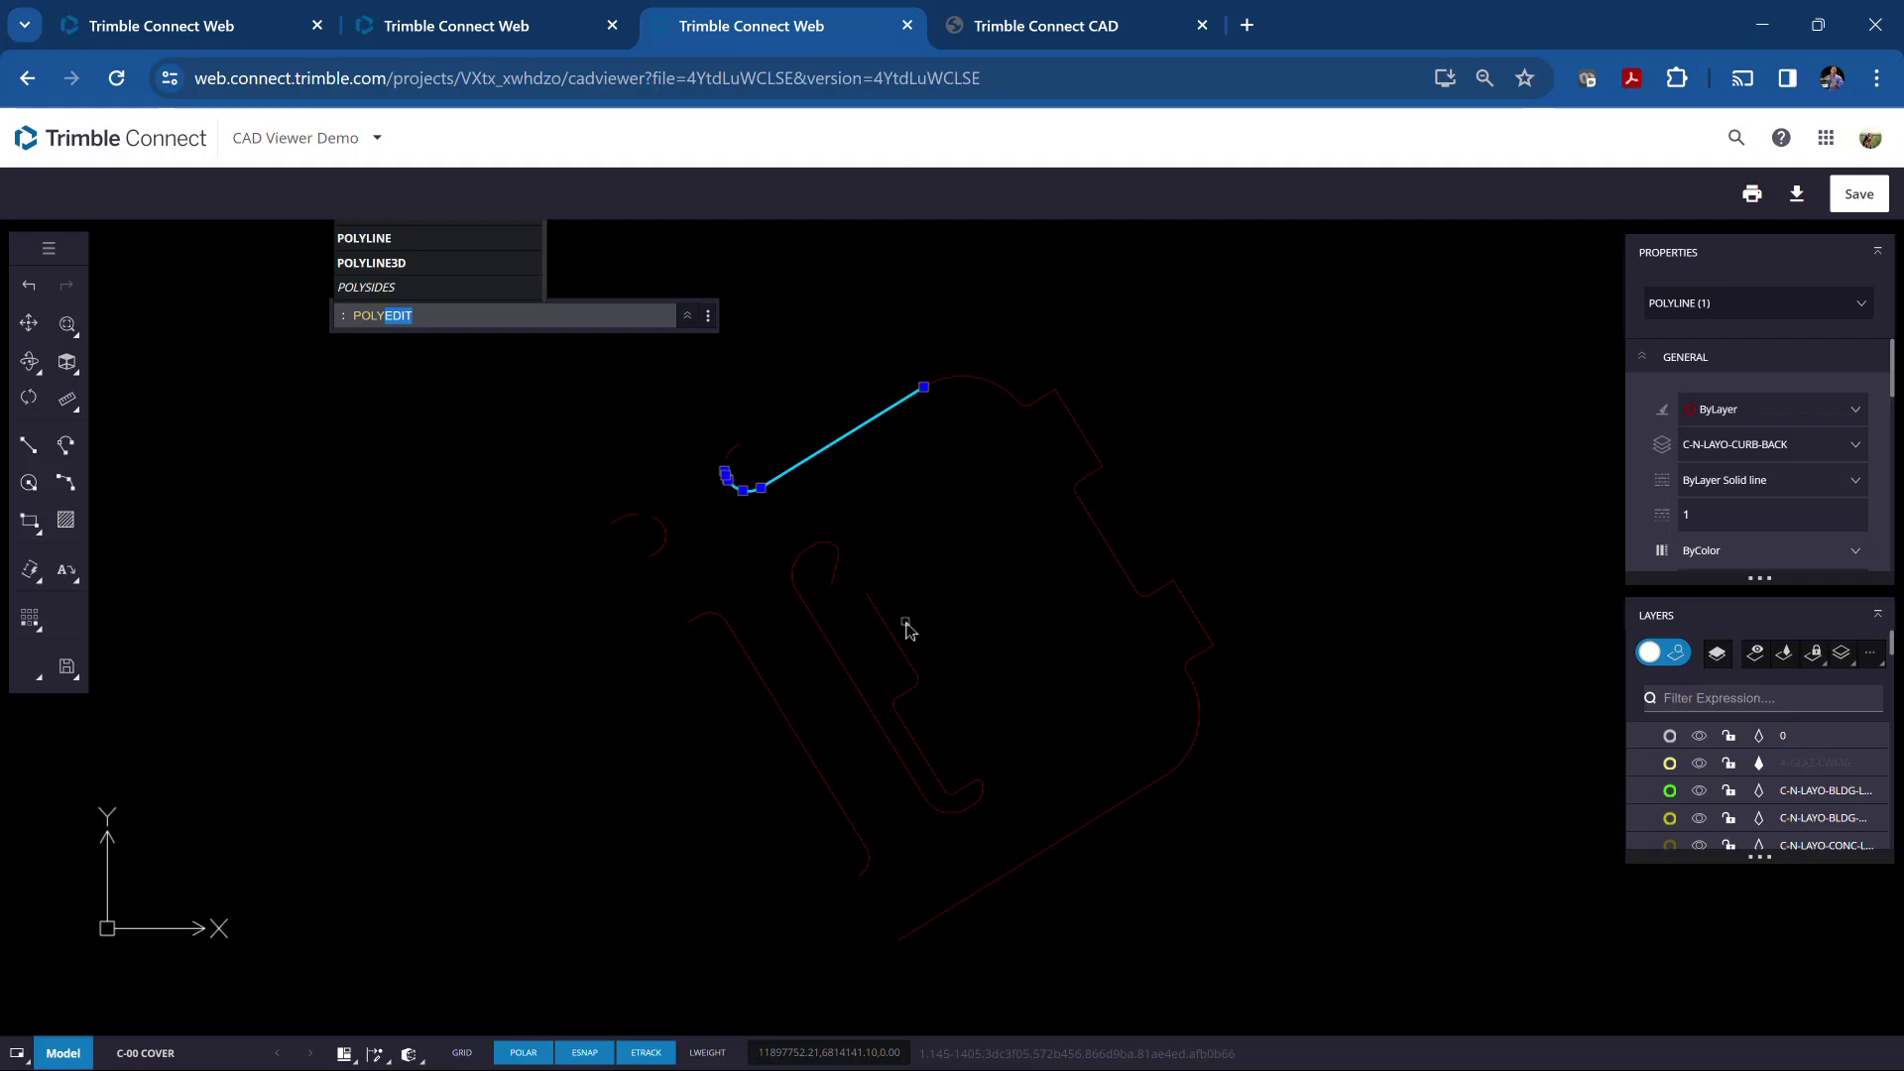
key(Return)
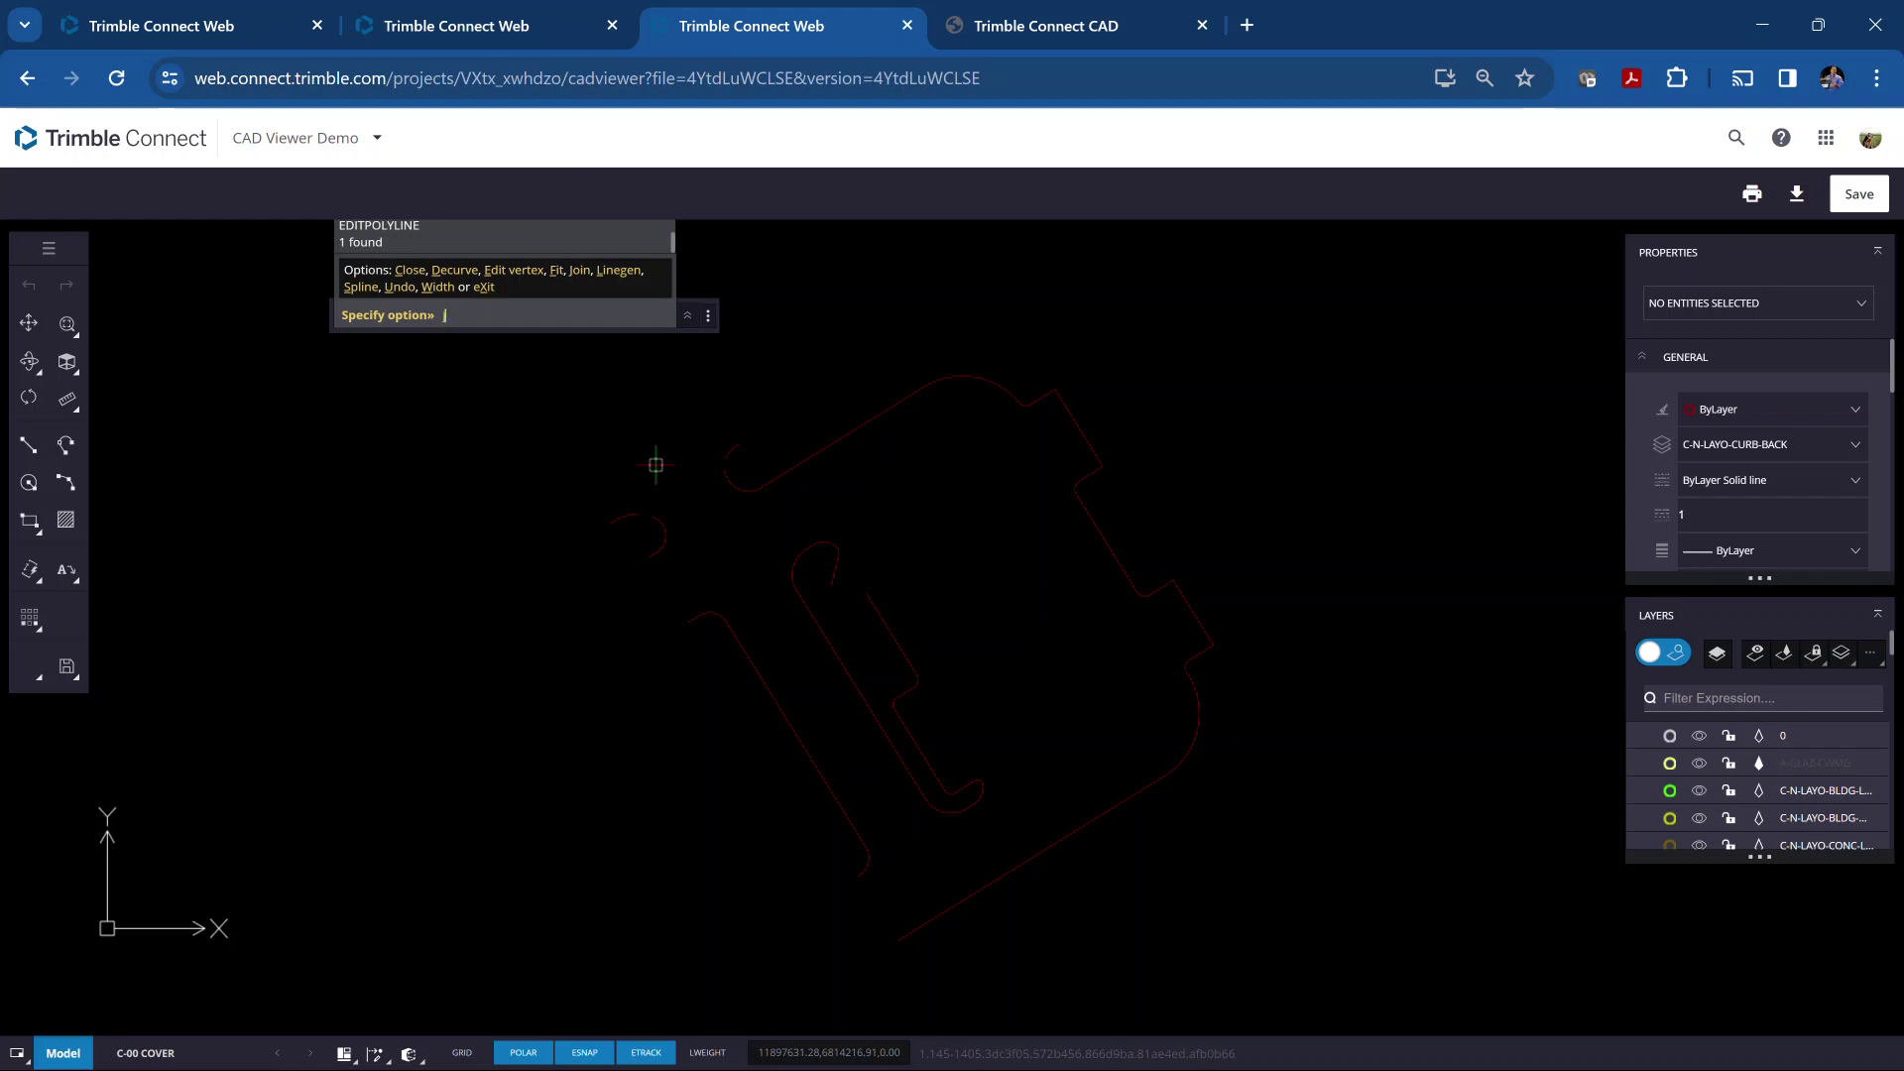
key(Return)
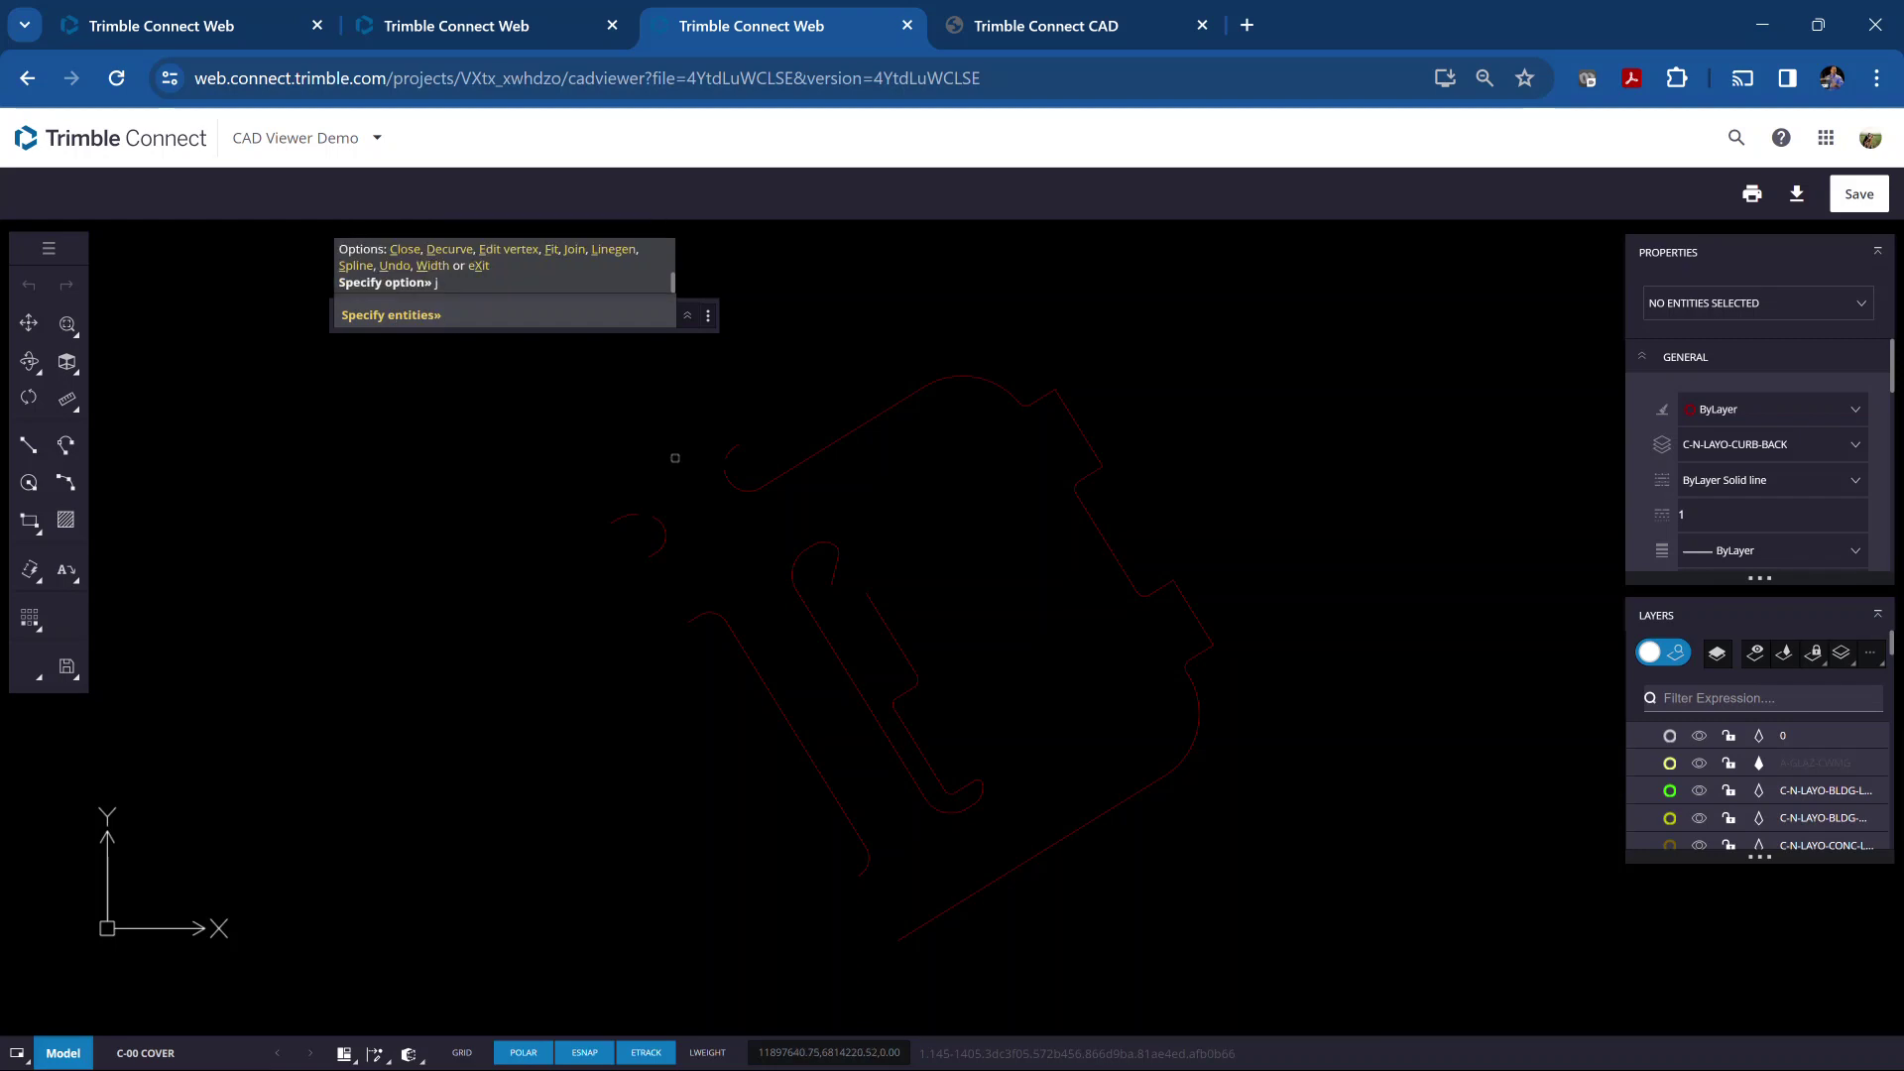
click(532, 370)
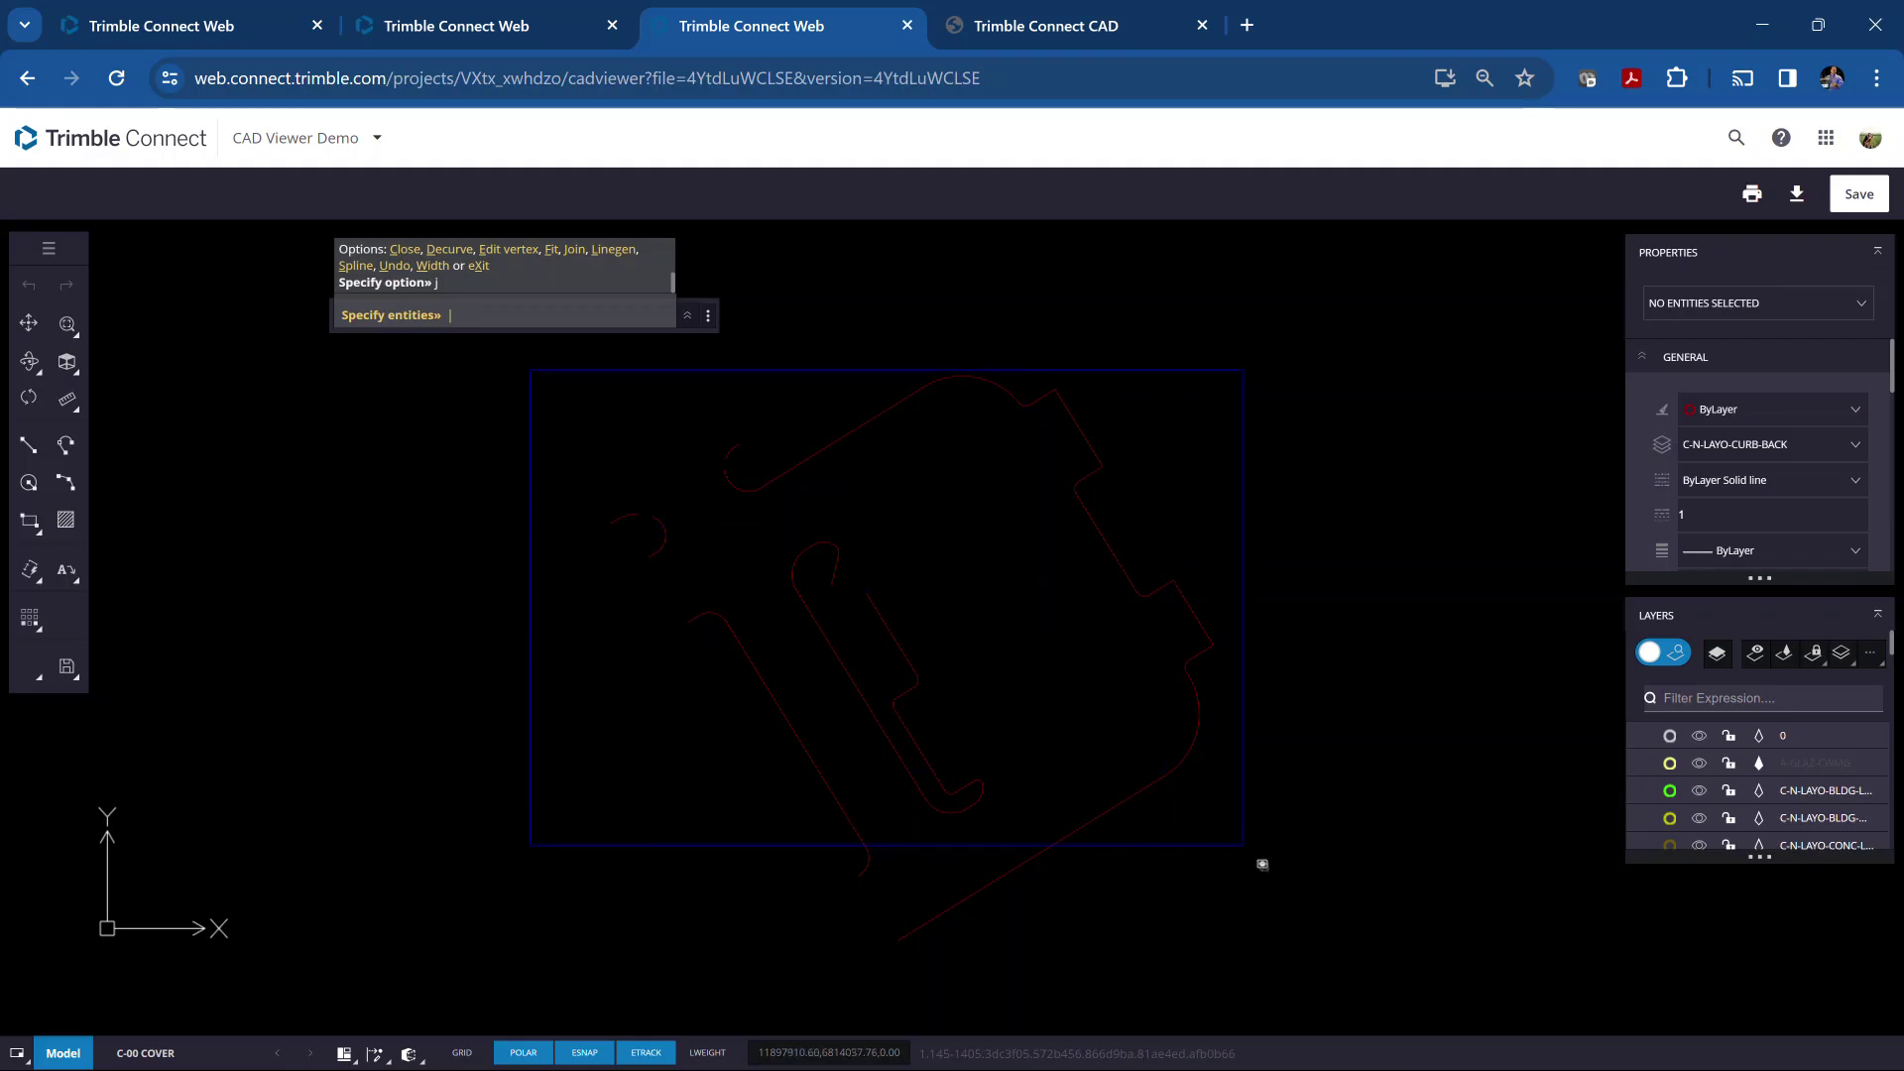
click(1277, 967)
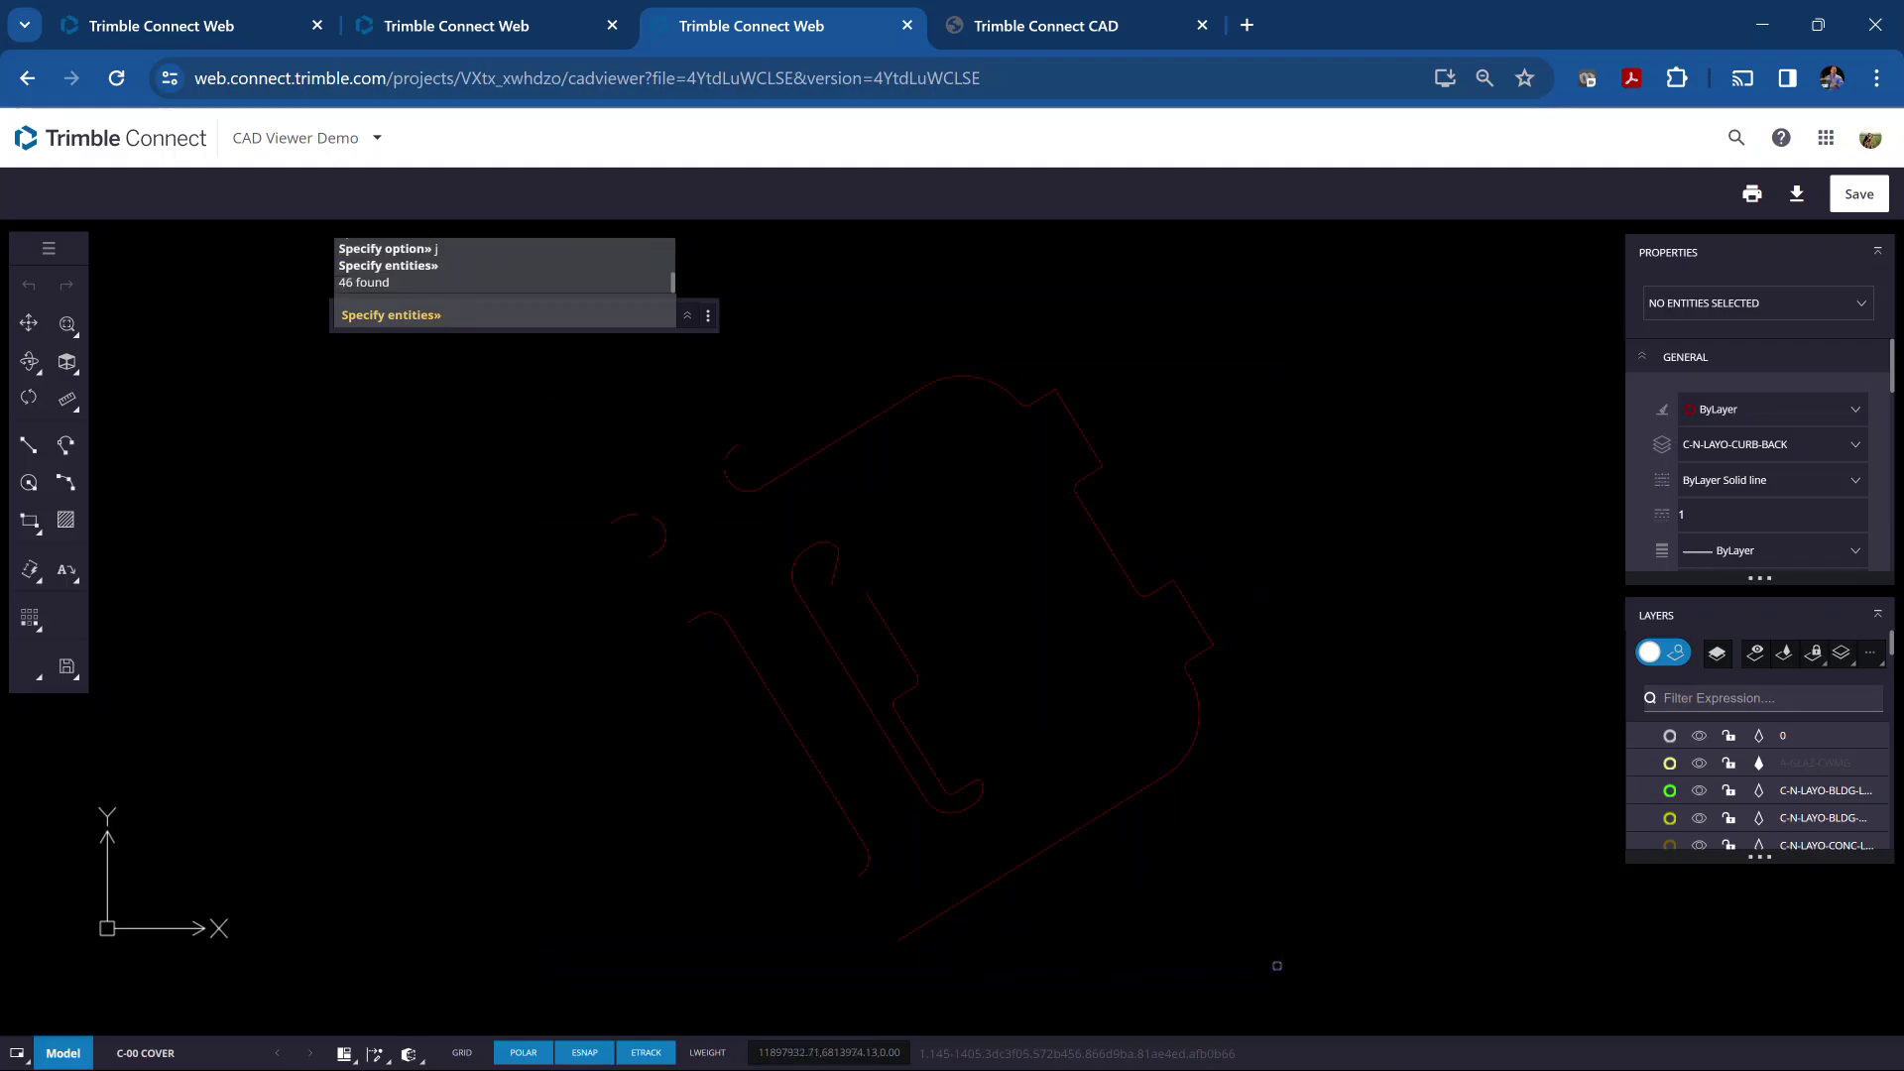
key(Return)
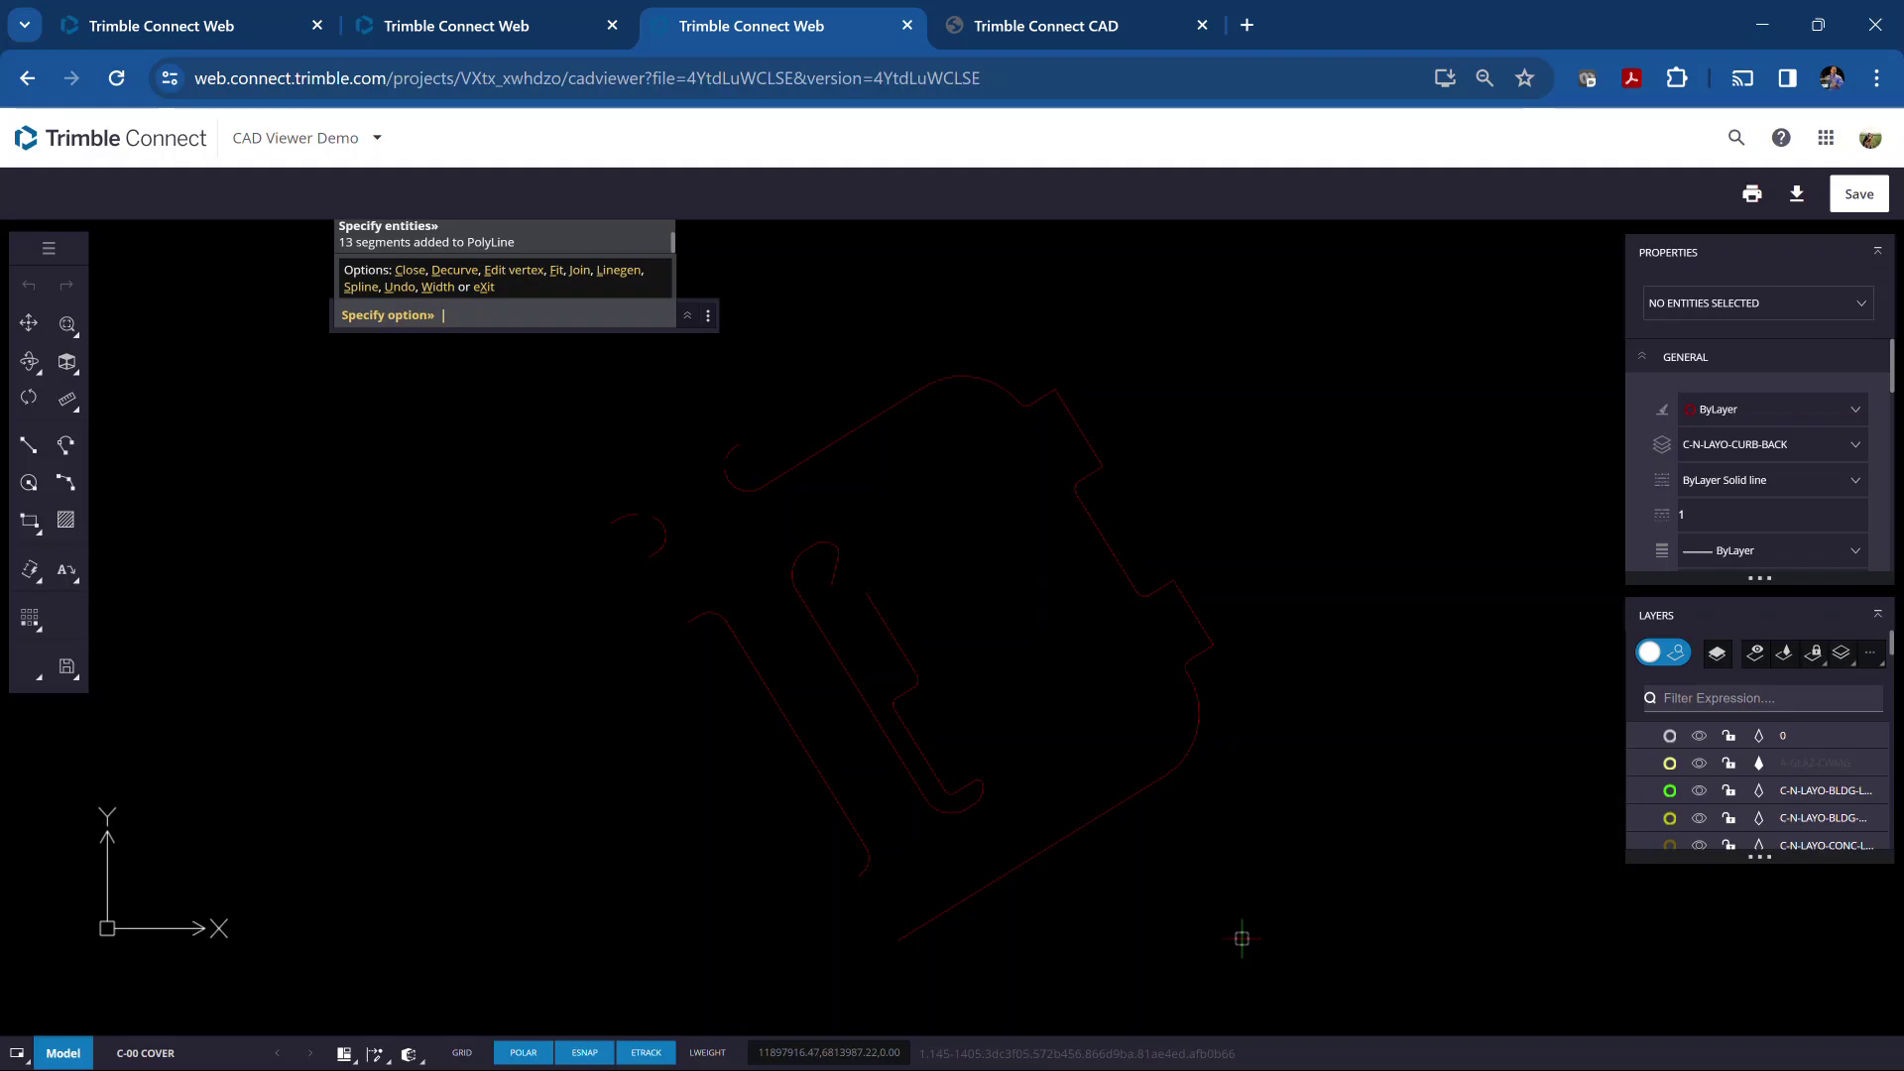
key(Return)
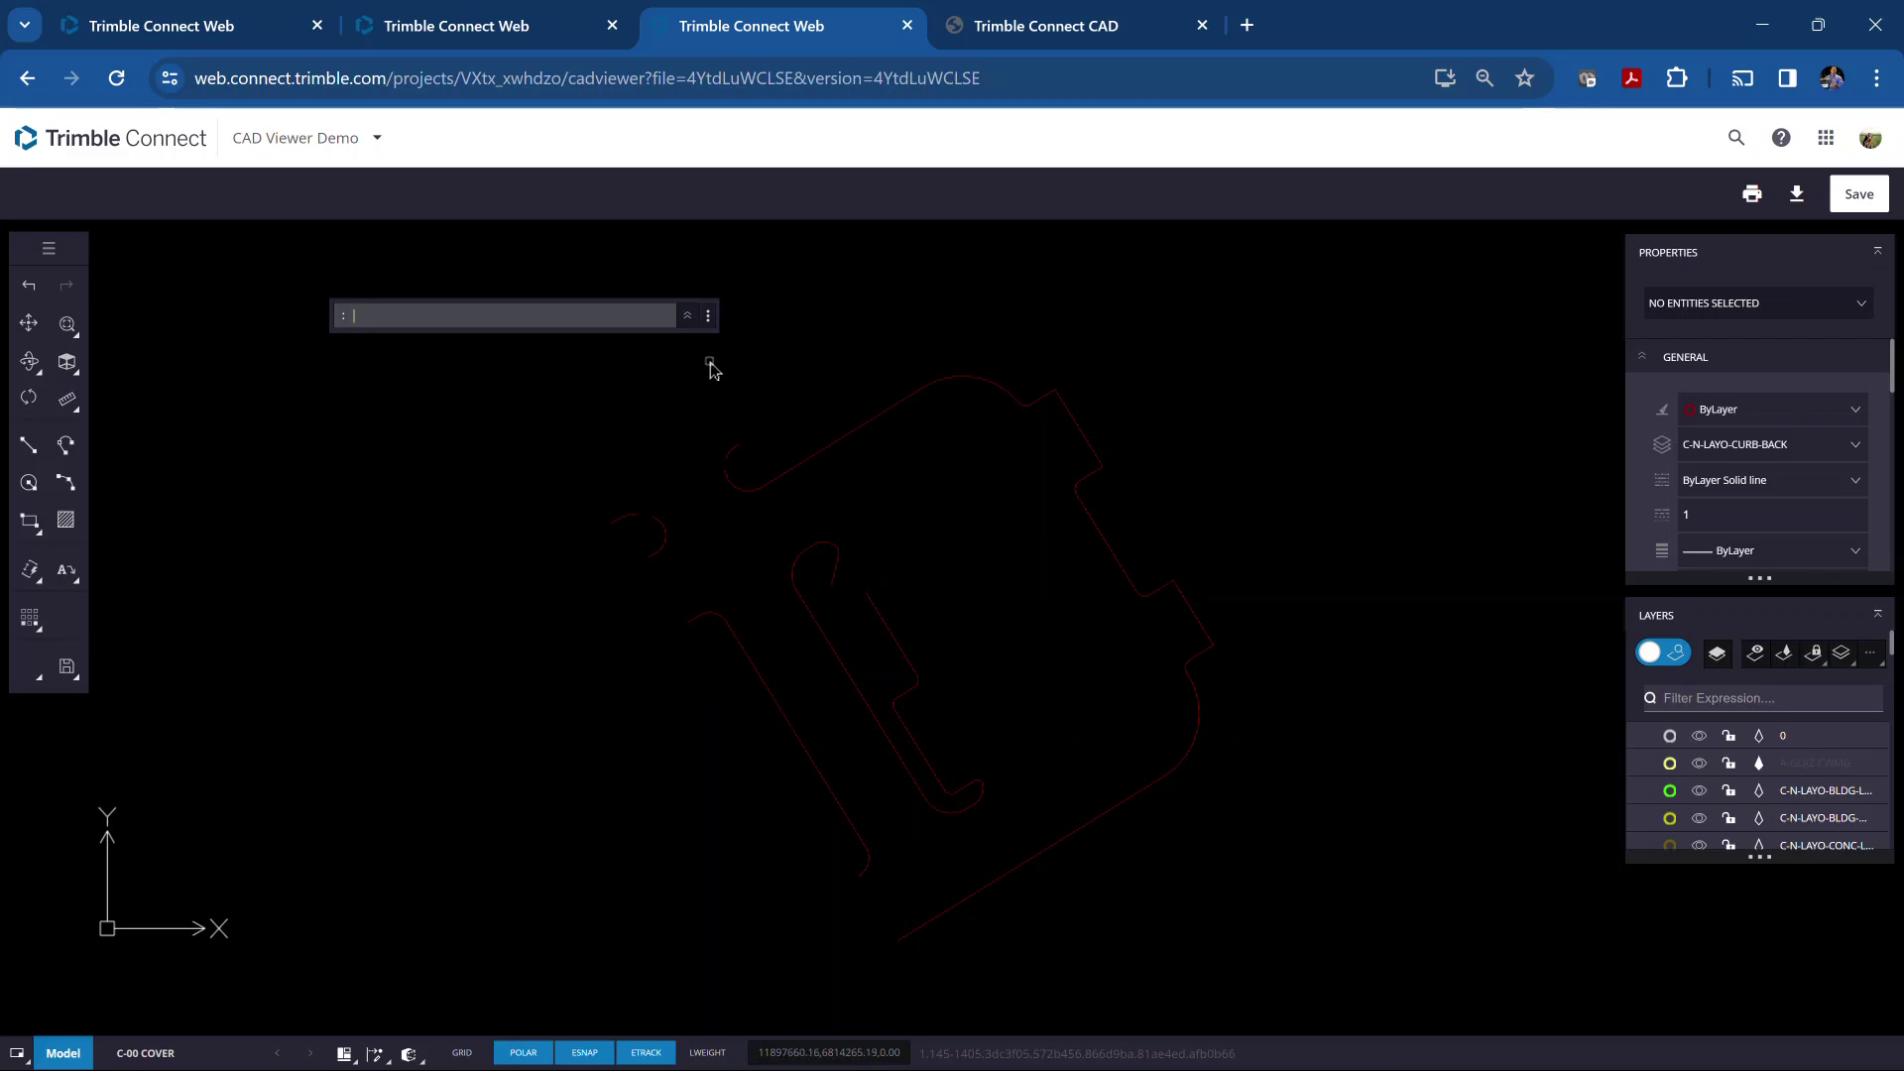
Run PEDIT with the Multiple option on the whole curb layout and convert its lines and arcs to polylines
text(p)
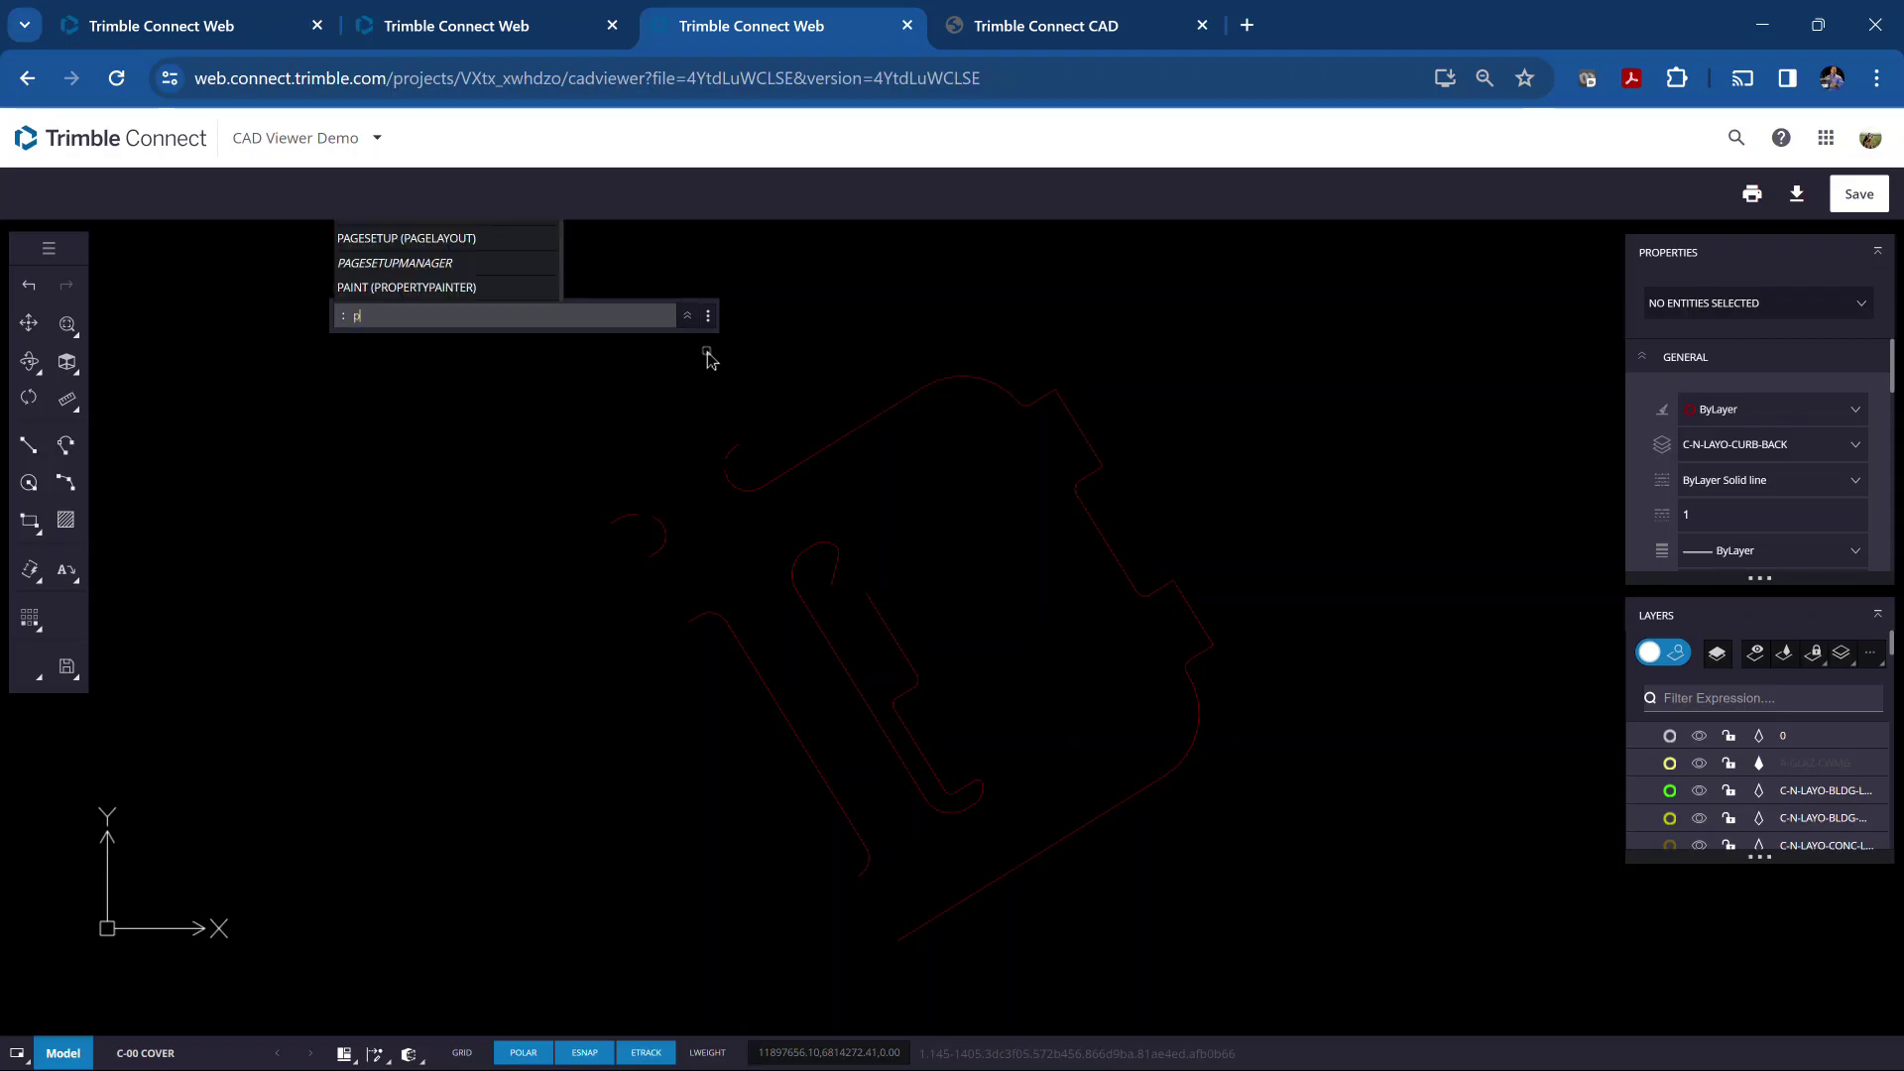
text(edi)
key(Return)
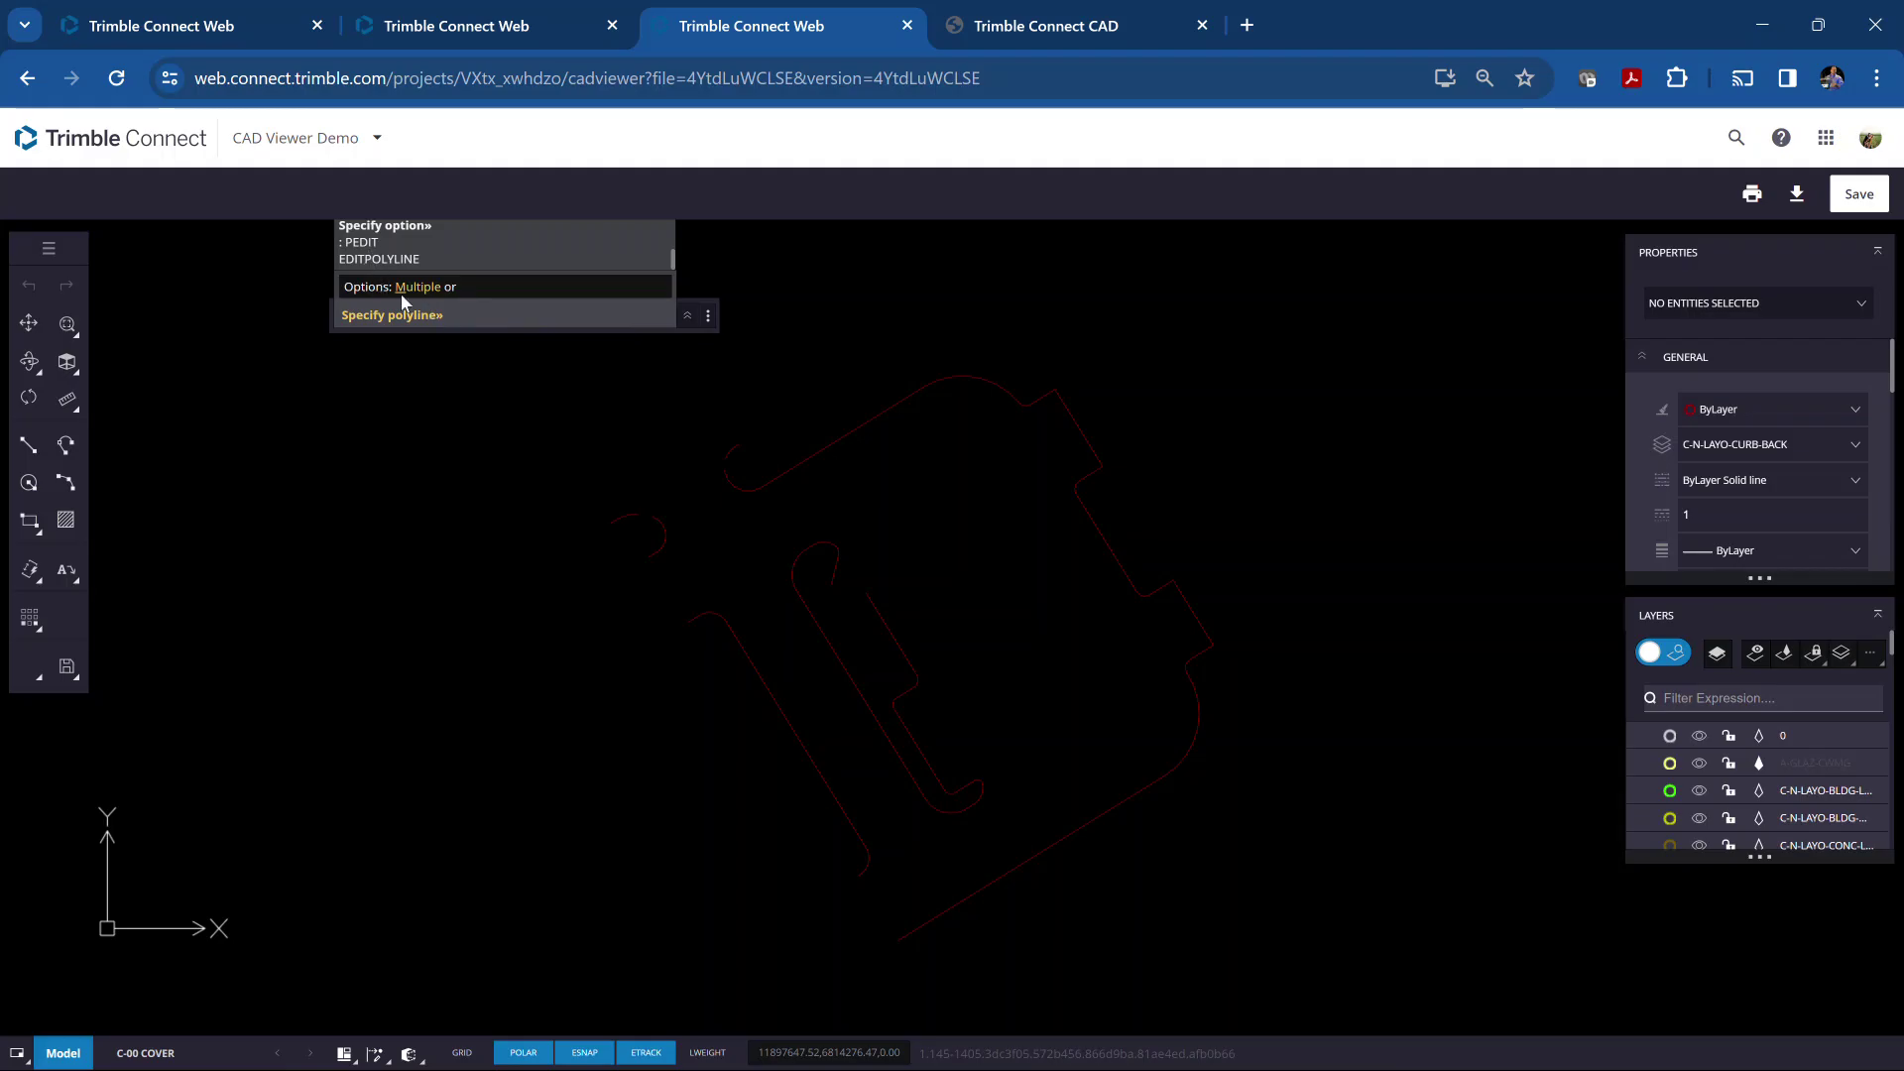
text(m)
key(Return)
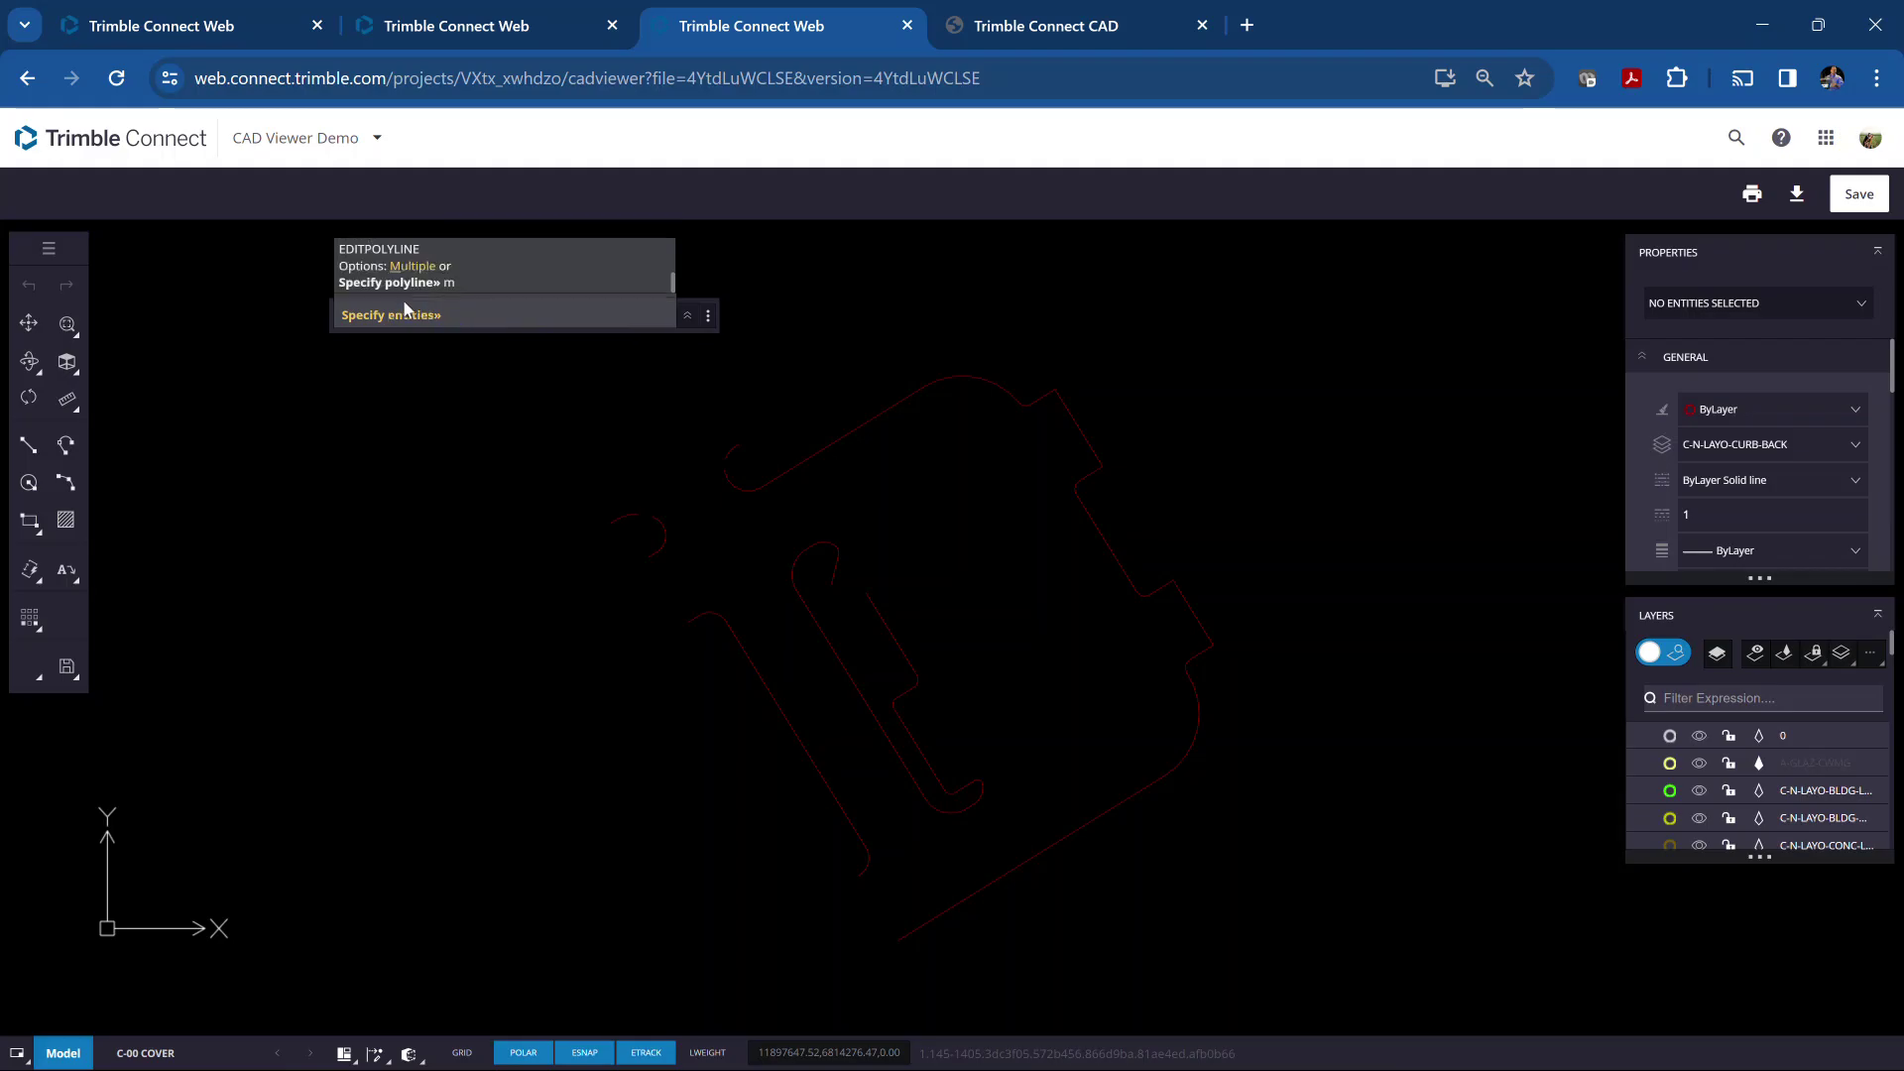
click(558, 378)
click(1359, 987)
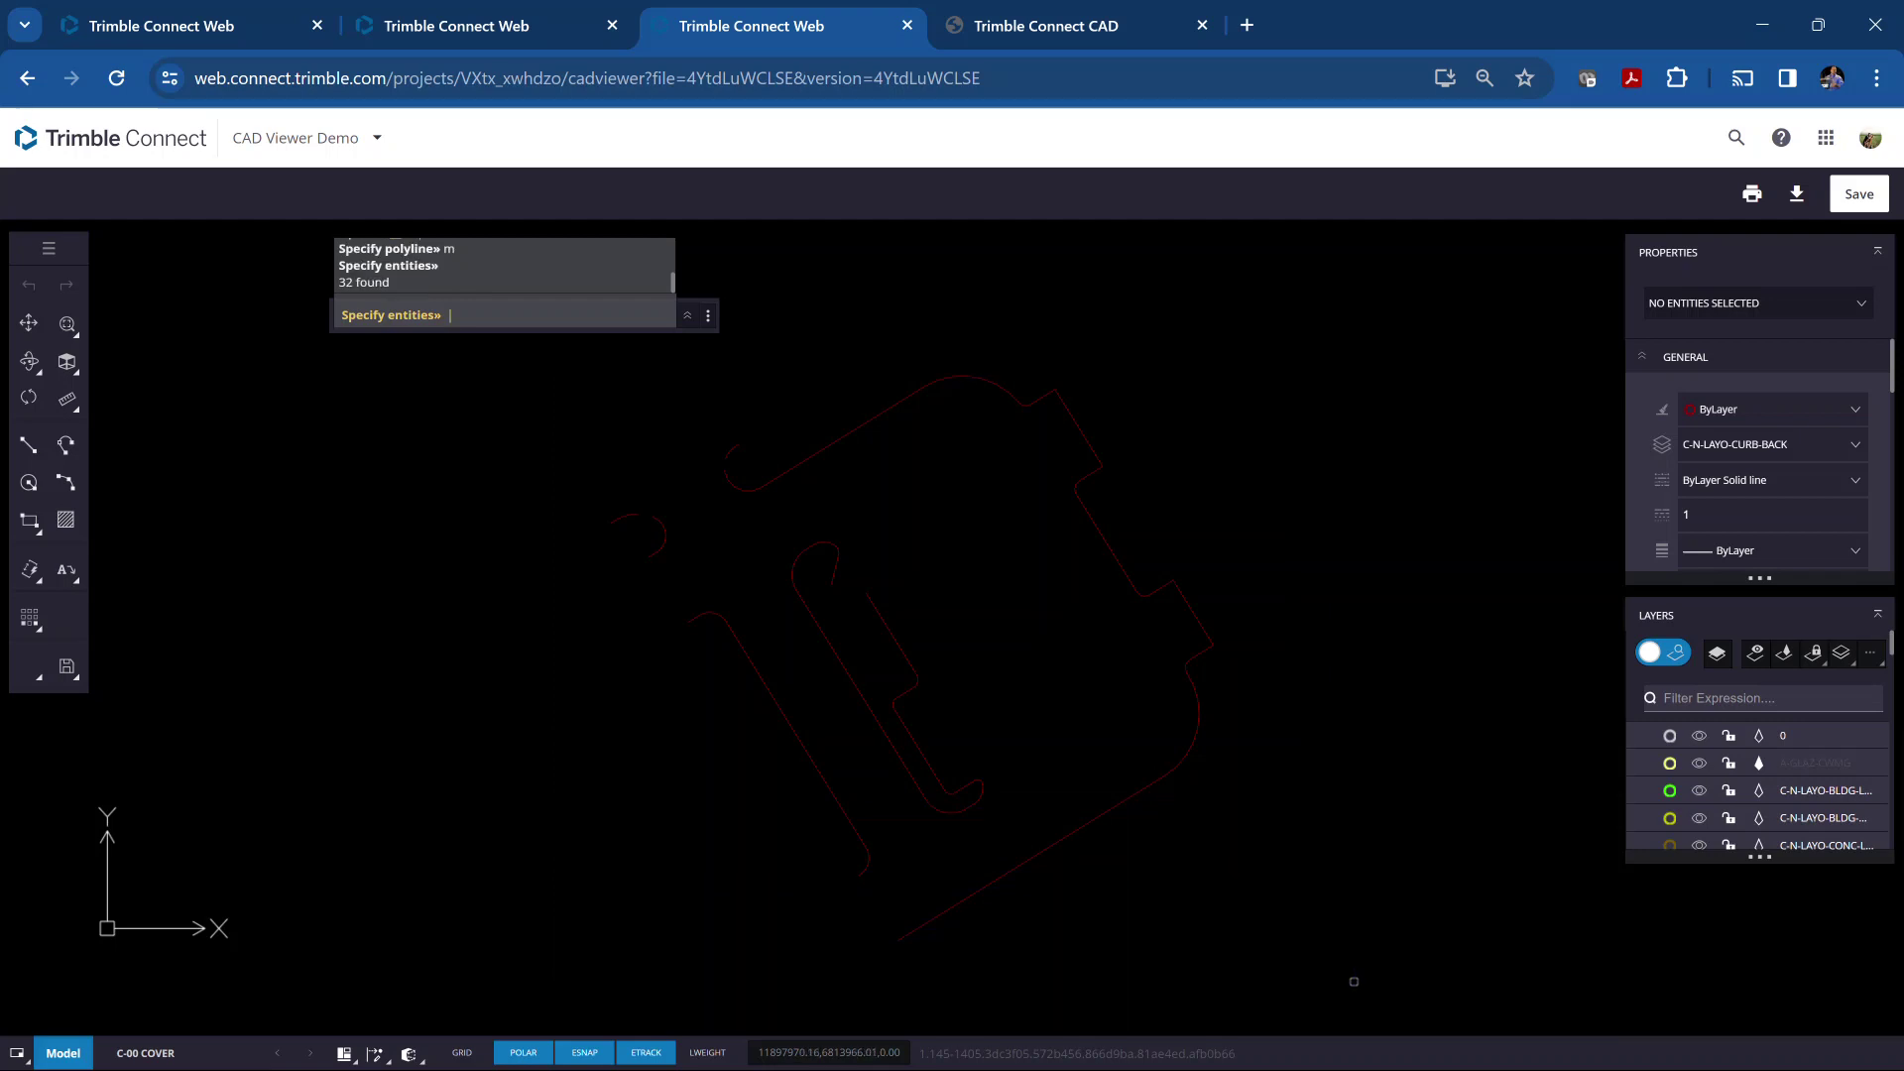
click(520, 361)
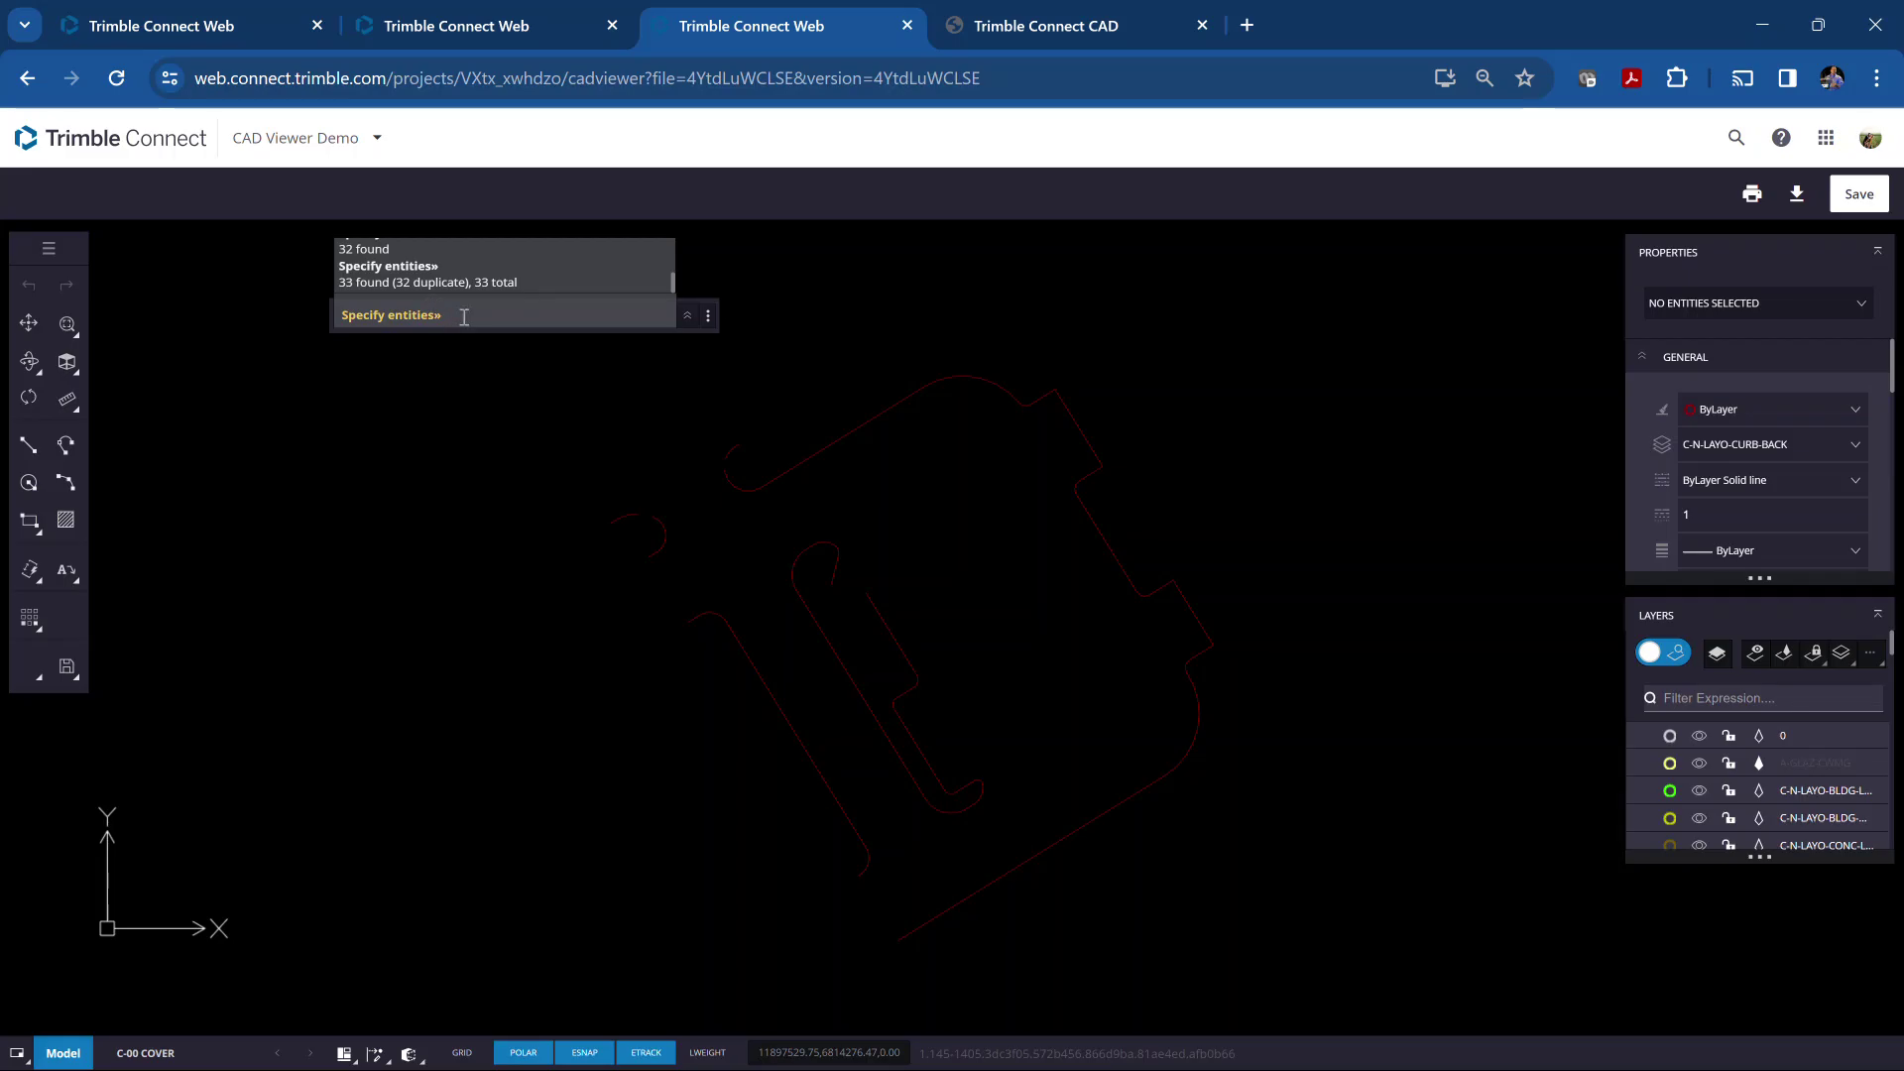
click(1194, 958)
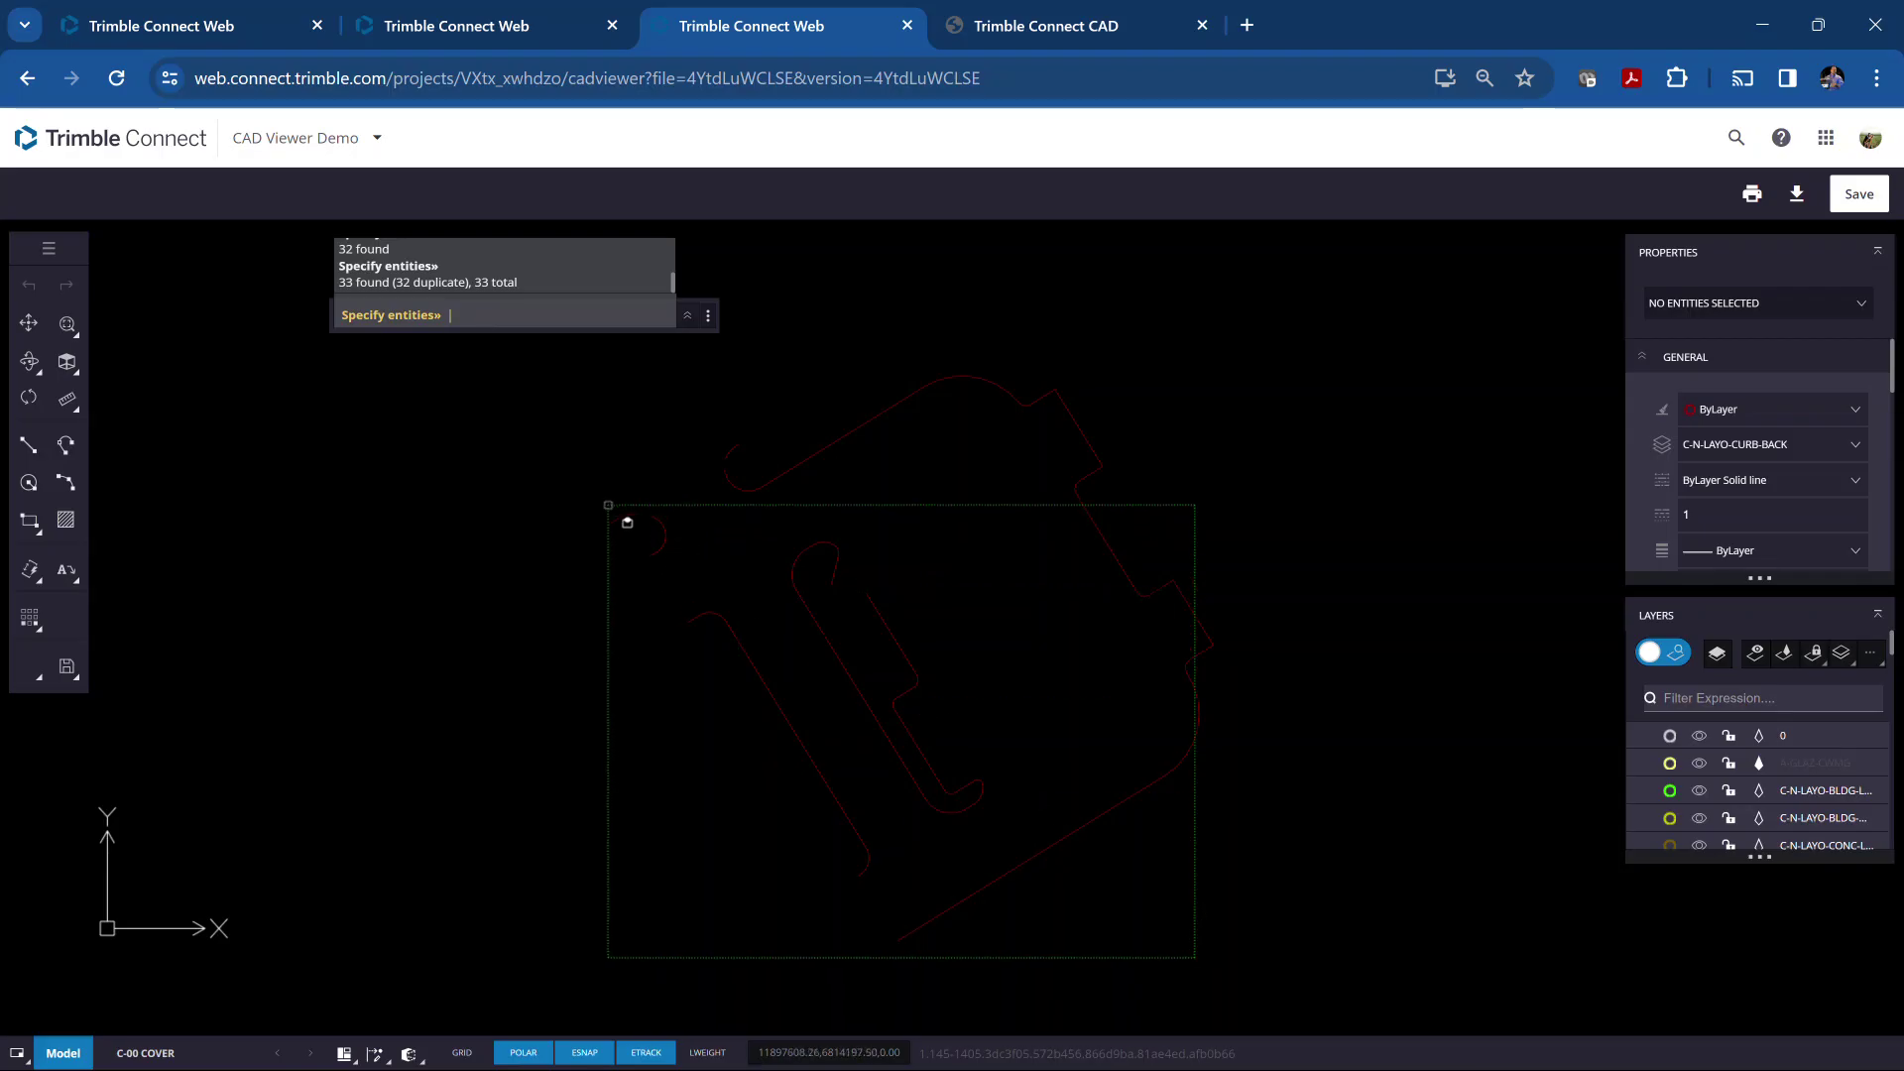
click(596, 351)
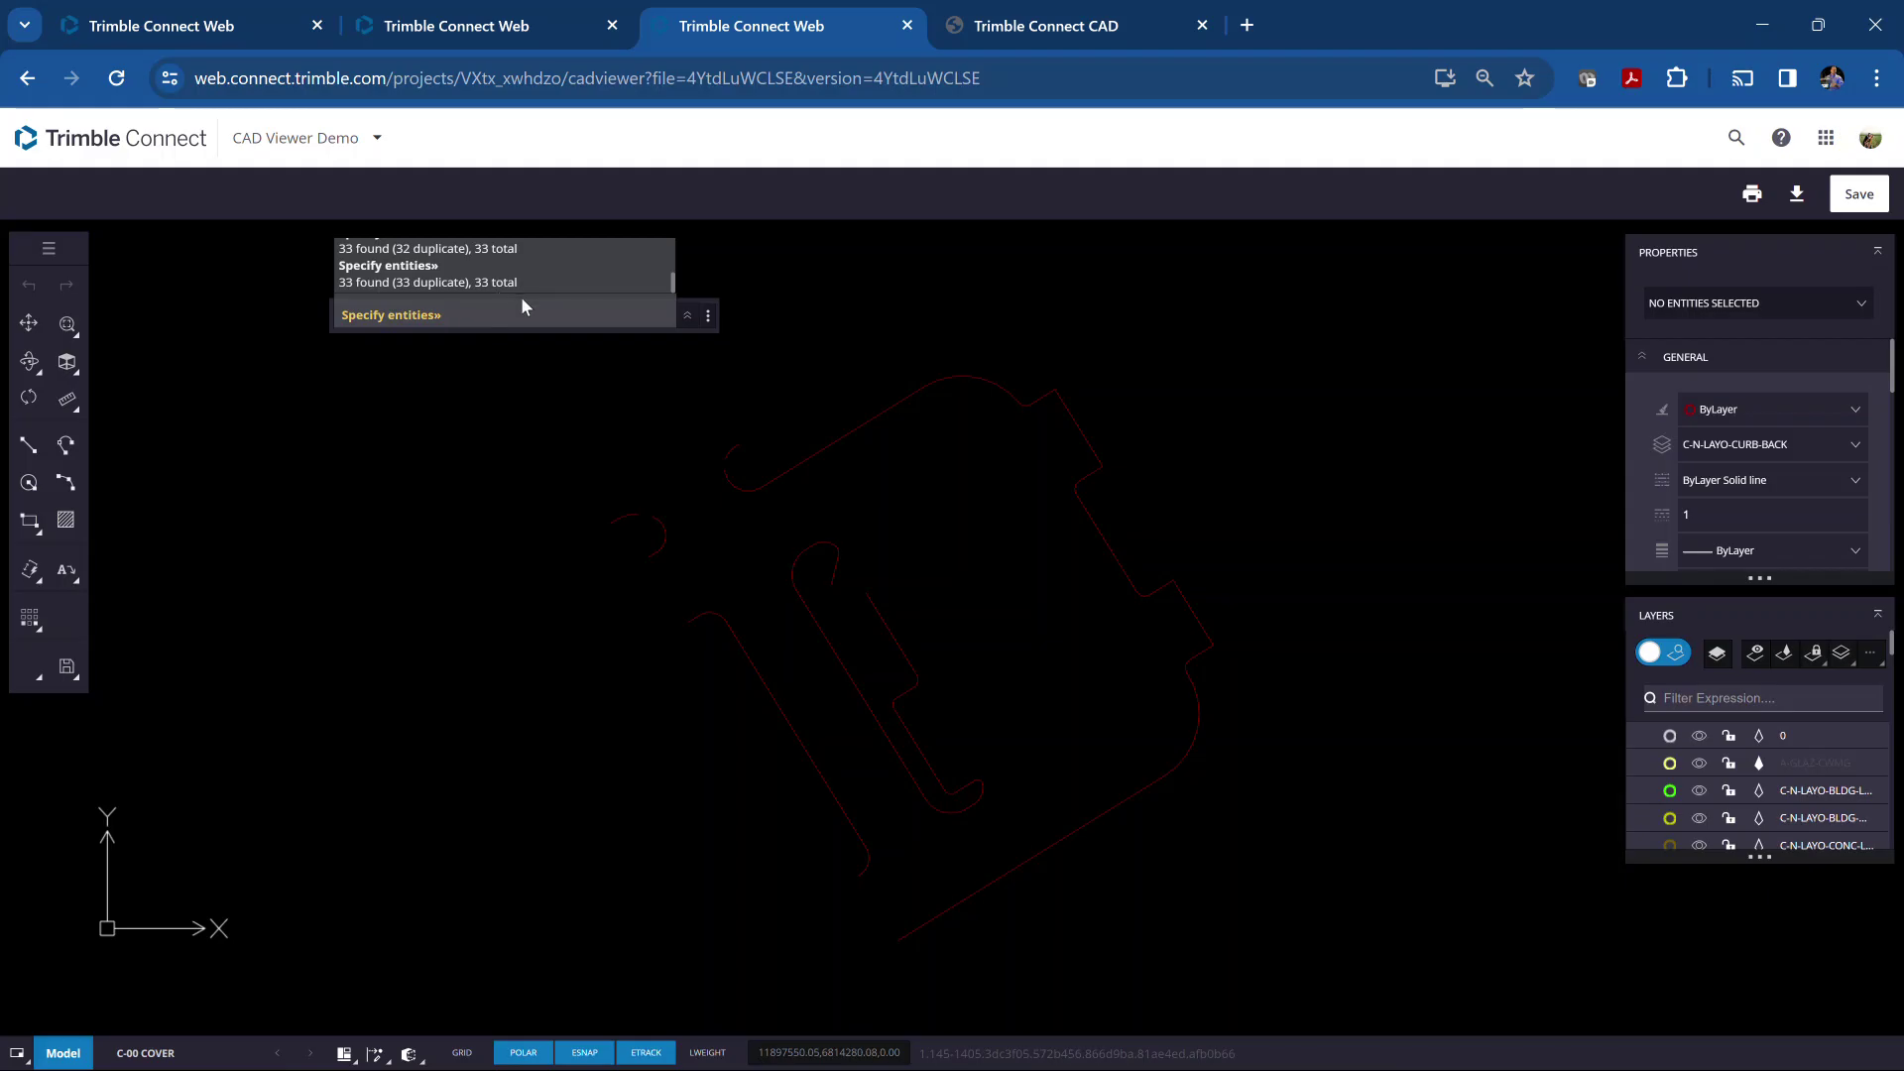
key(Return)
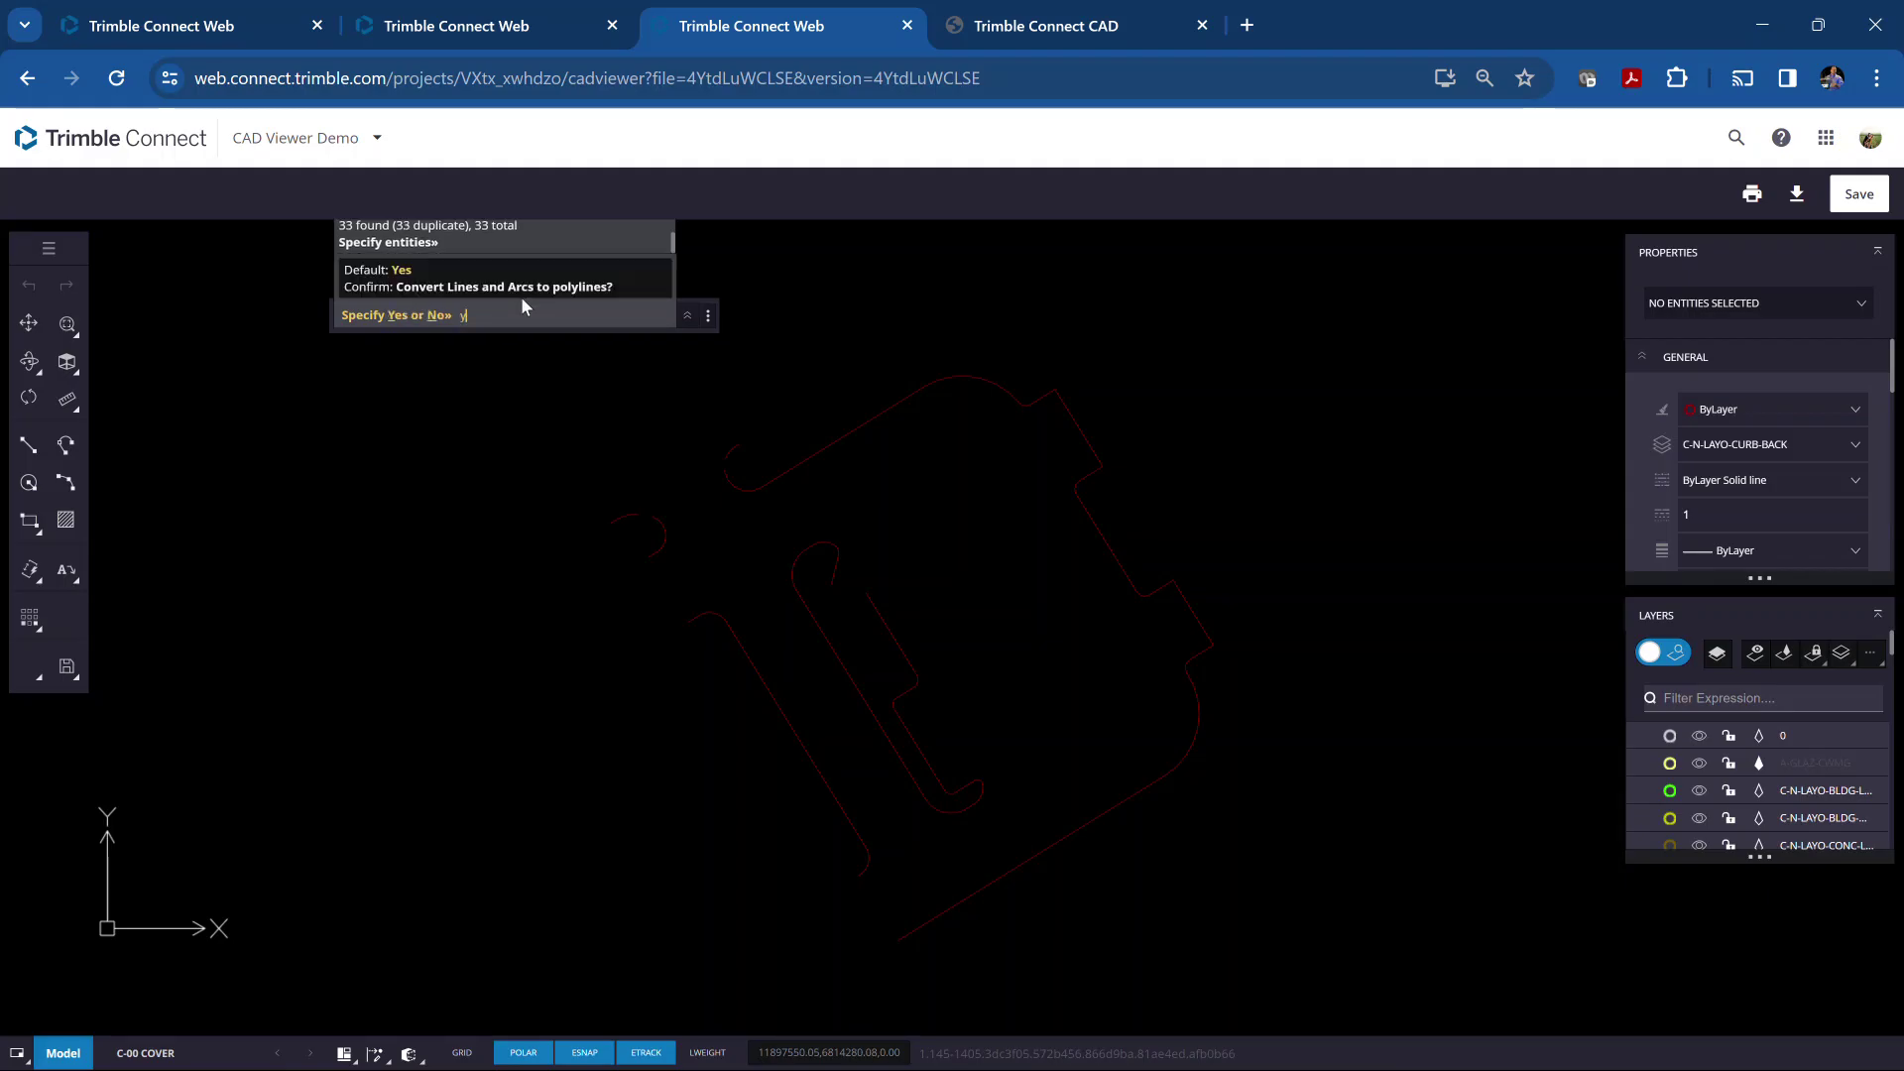
text(y)
key(Return)
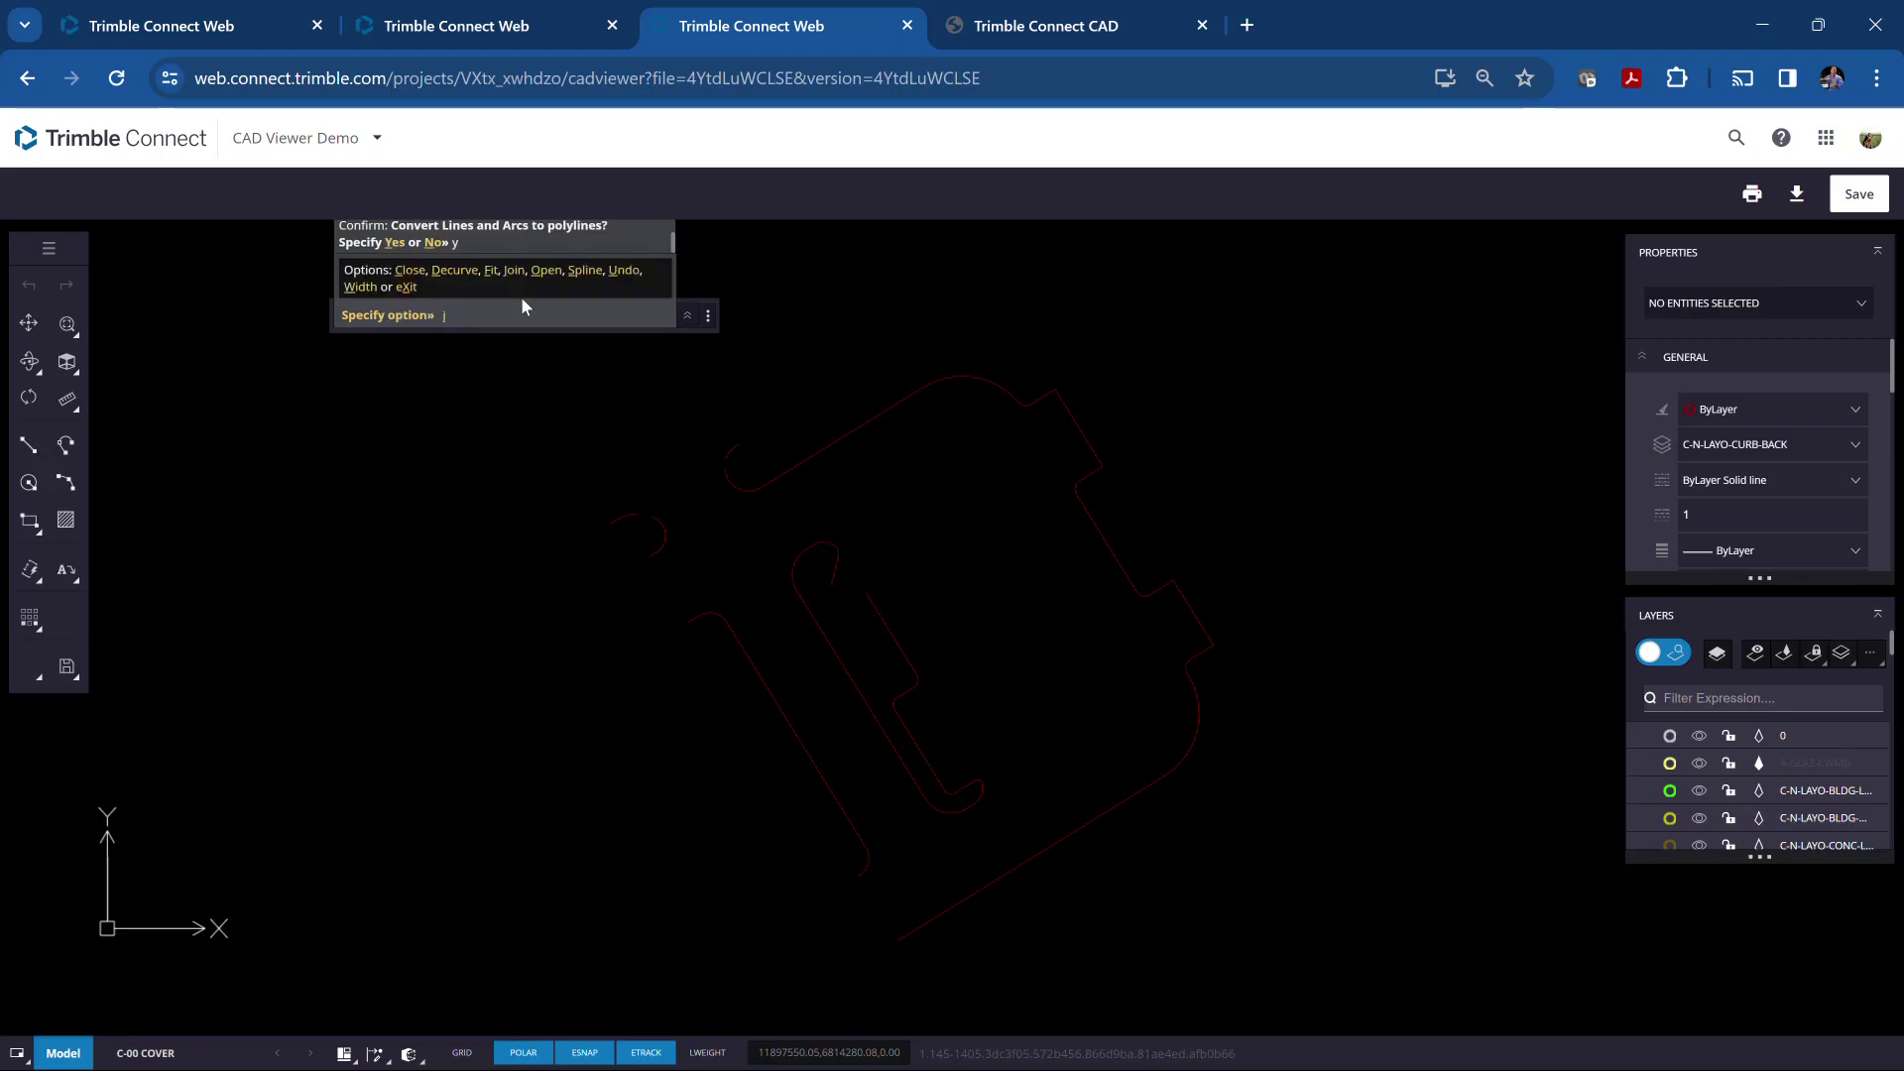
Join the selected curb polylines with the default gap tolerance of 0 and finish the polyline edit
text(j)
key(Return)
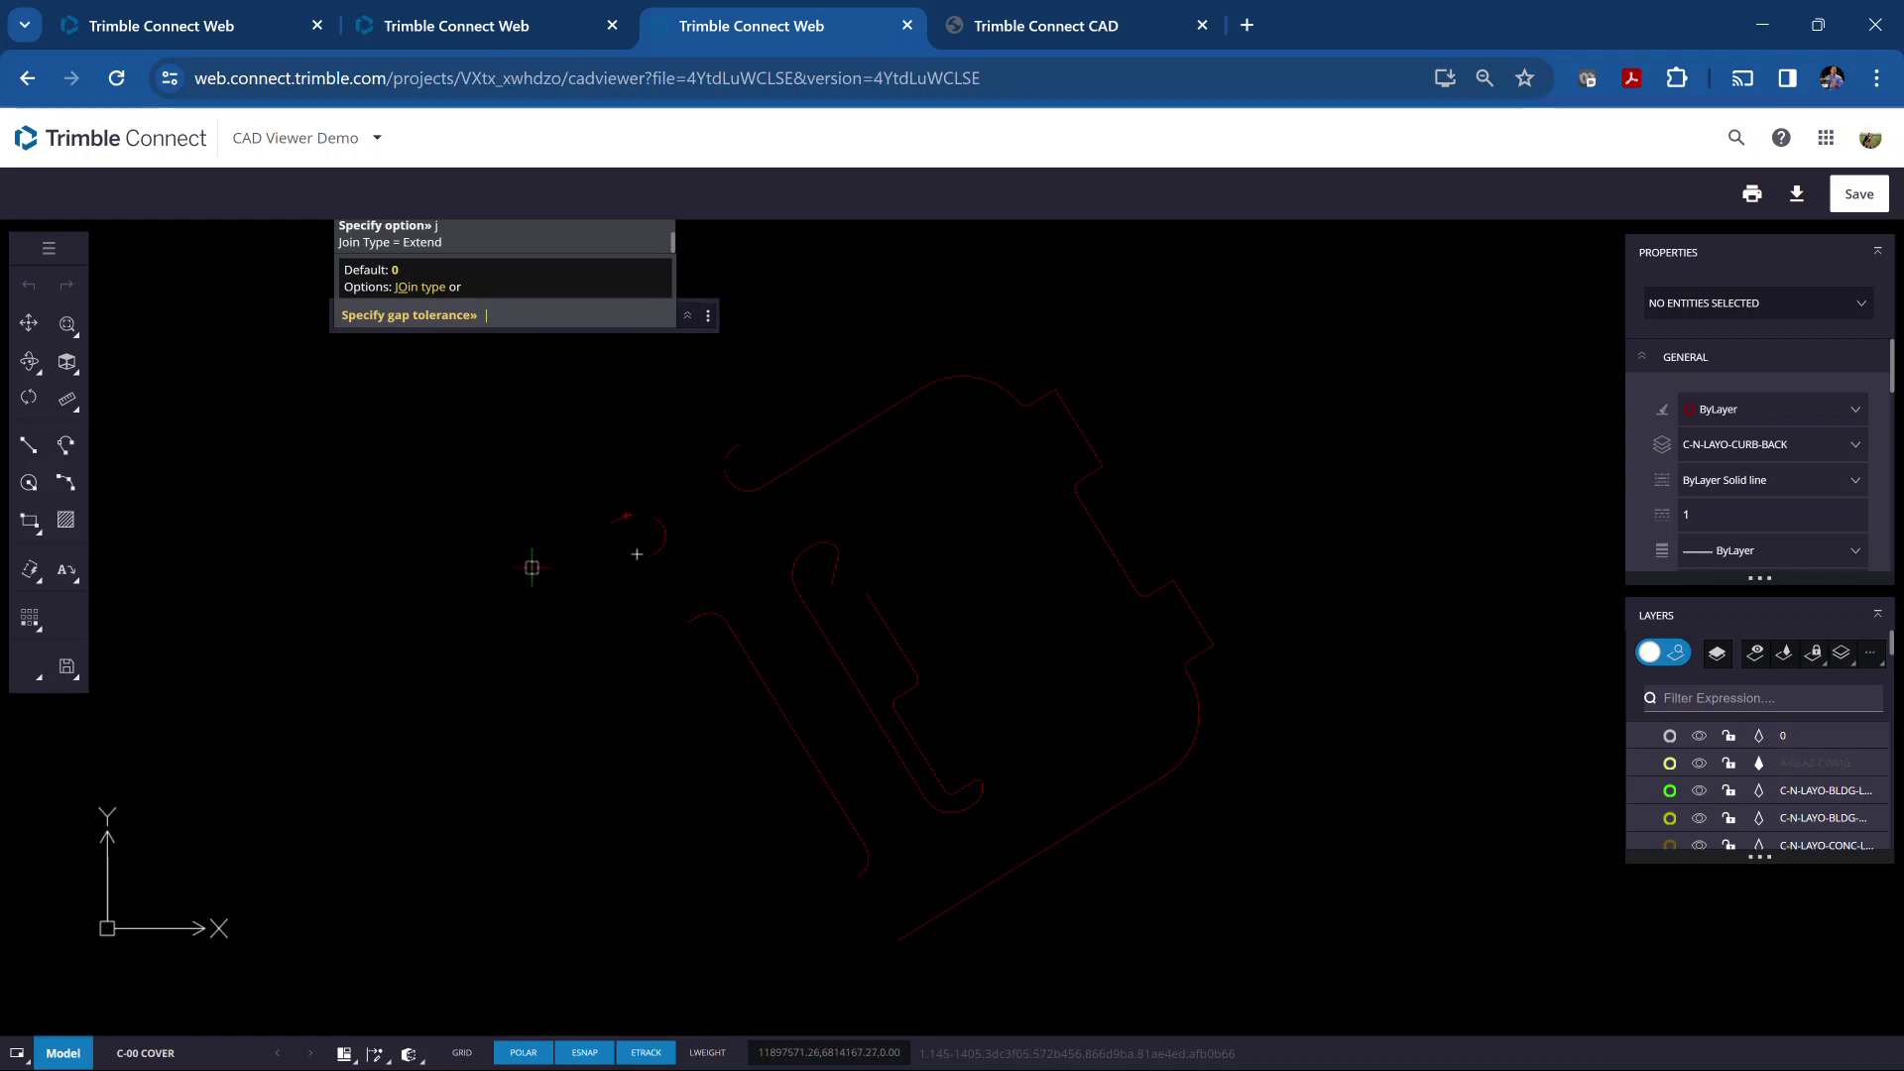
key(Return)
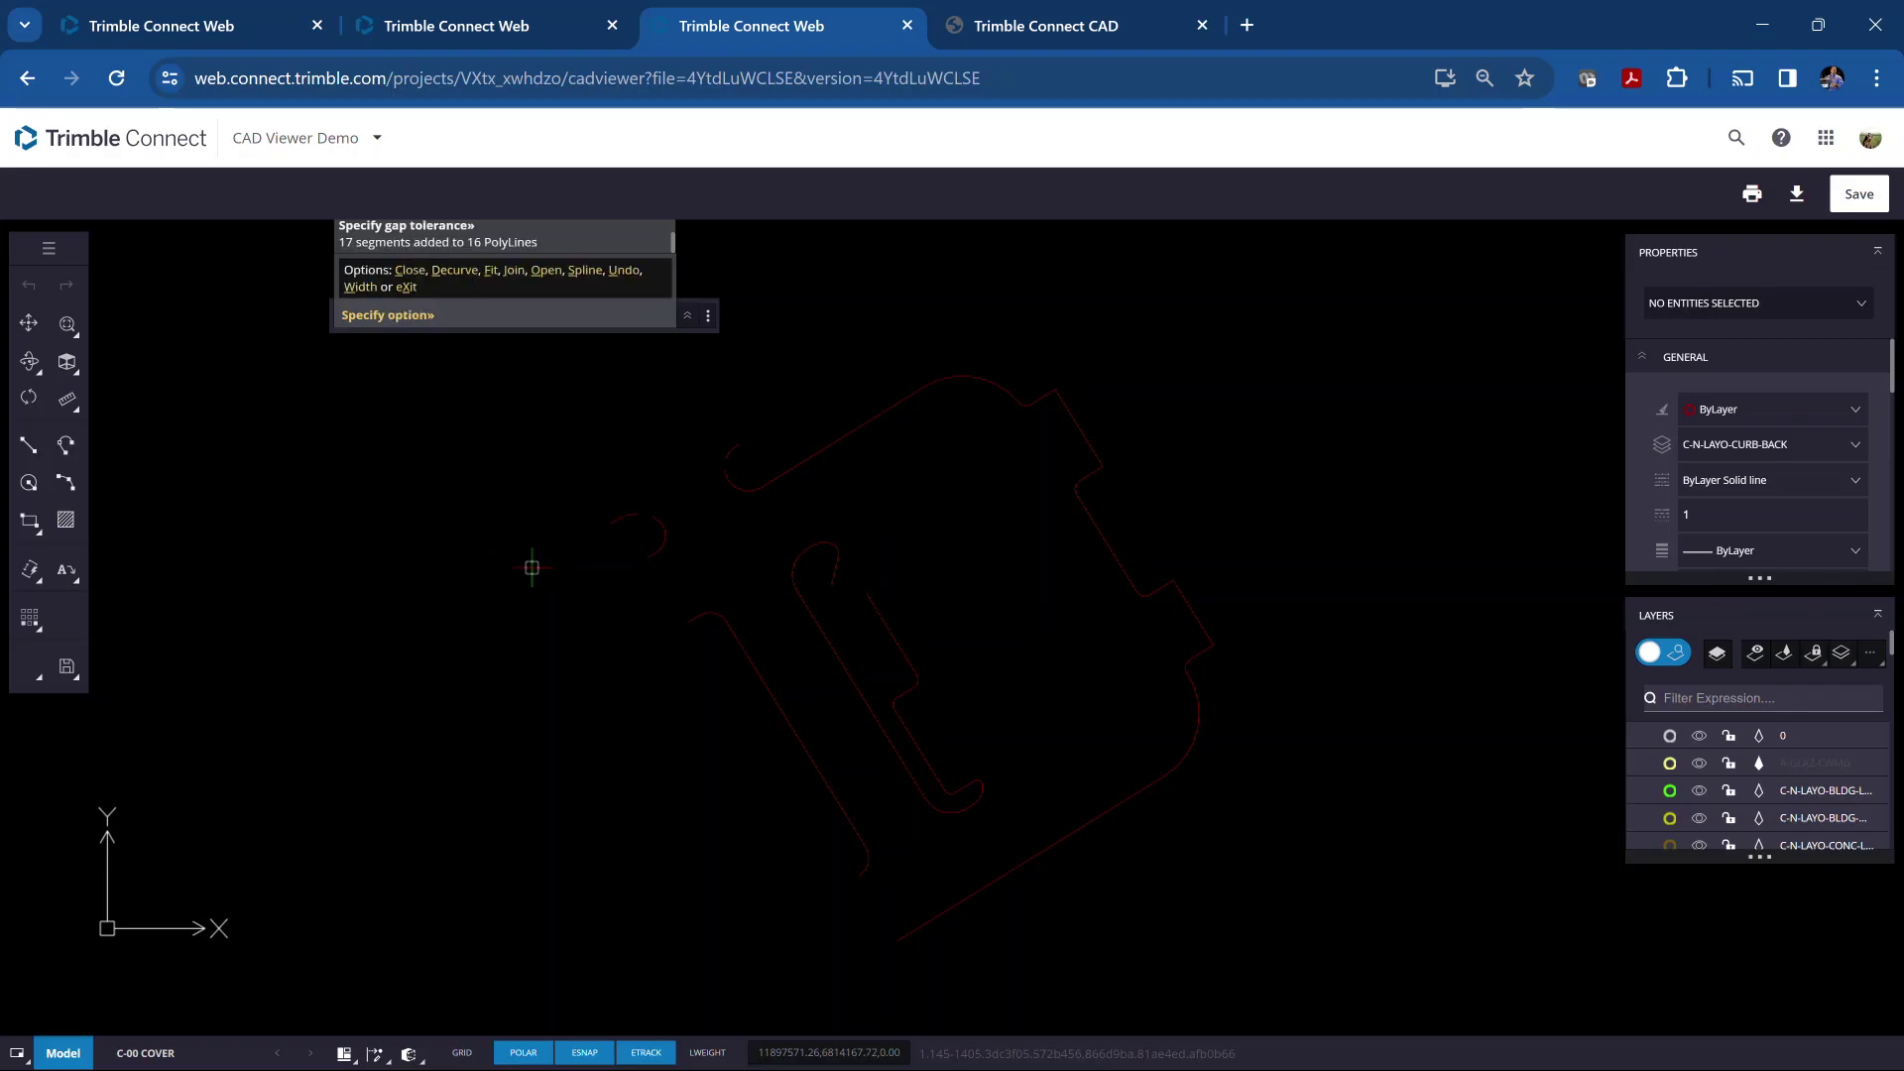
key(Return)
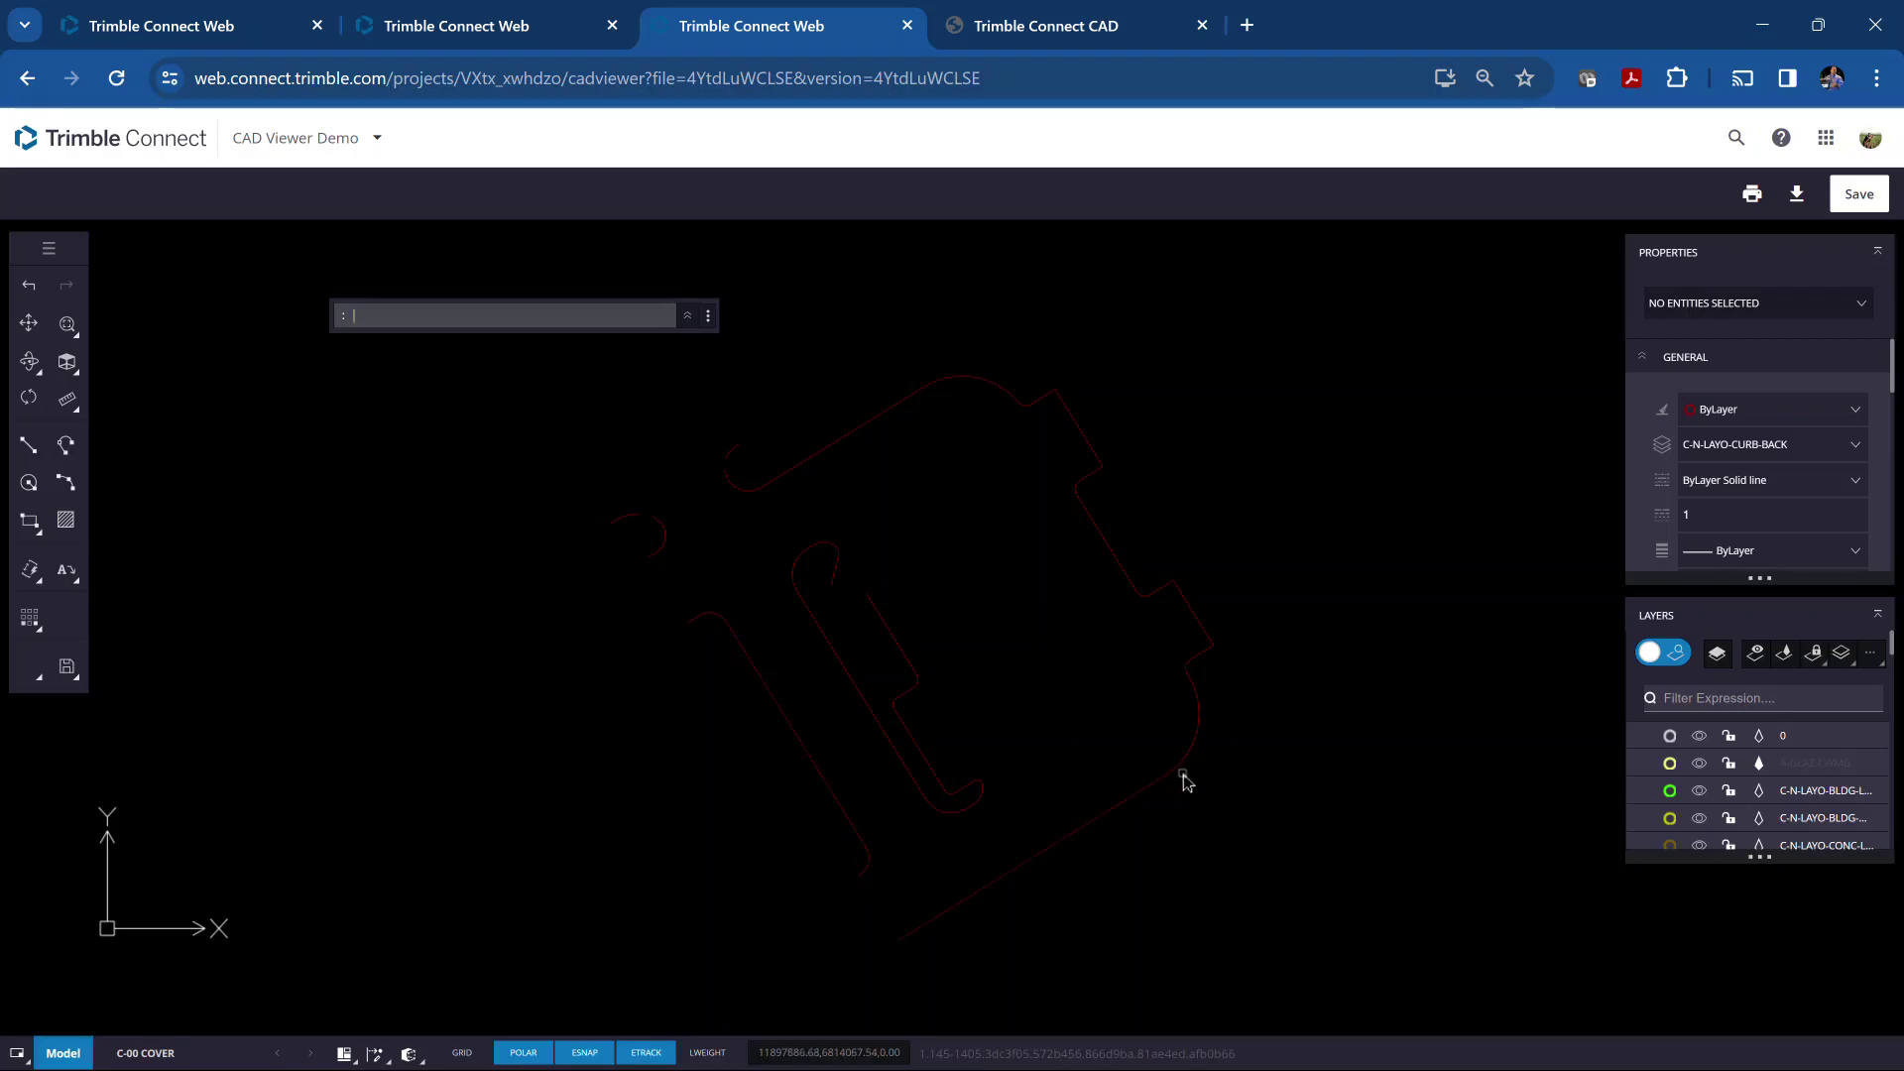
Examine where the long lower curb line meets the corner curve, selecting both entities and tilting the view with Constrained Orbit
scroll(1180, 778, up, 10)
click(922, 689)
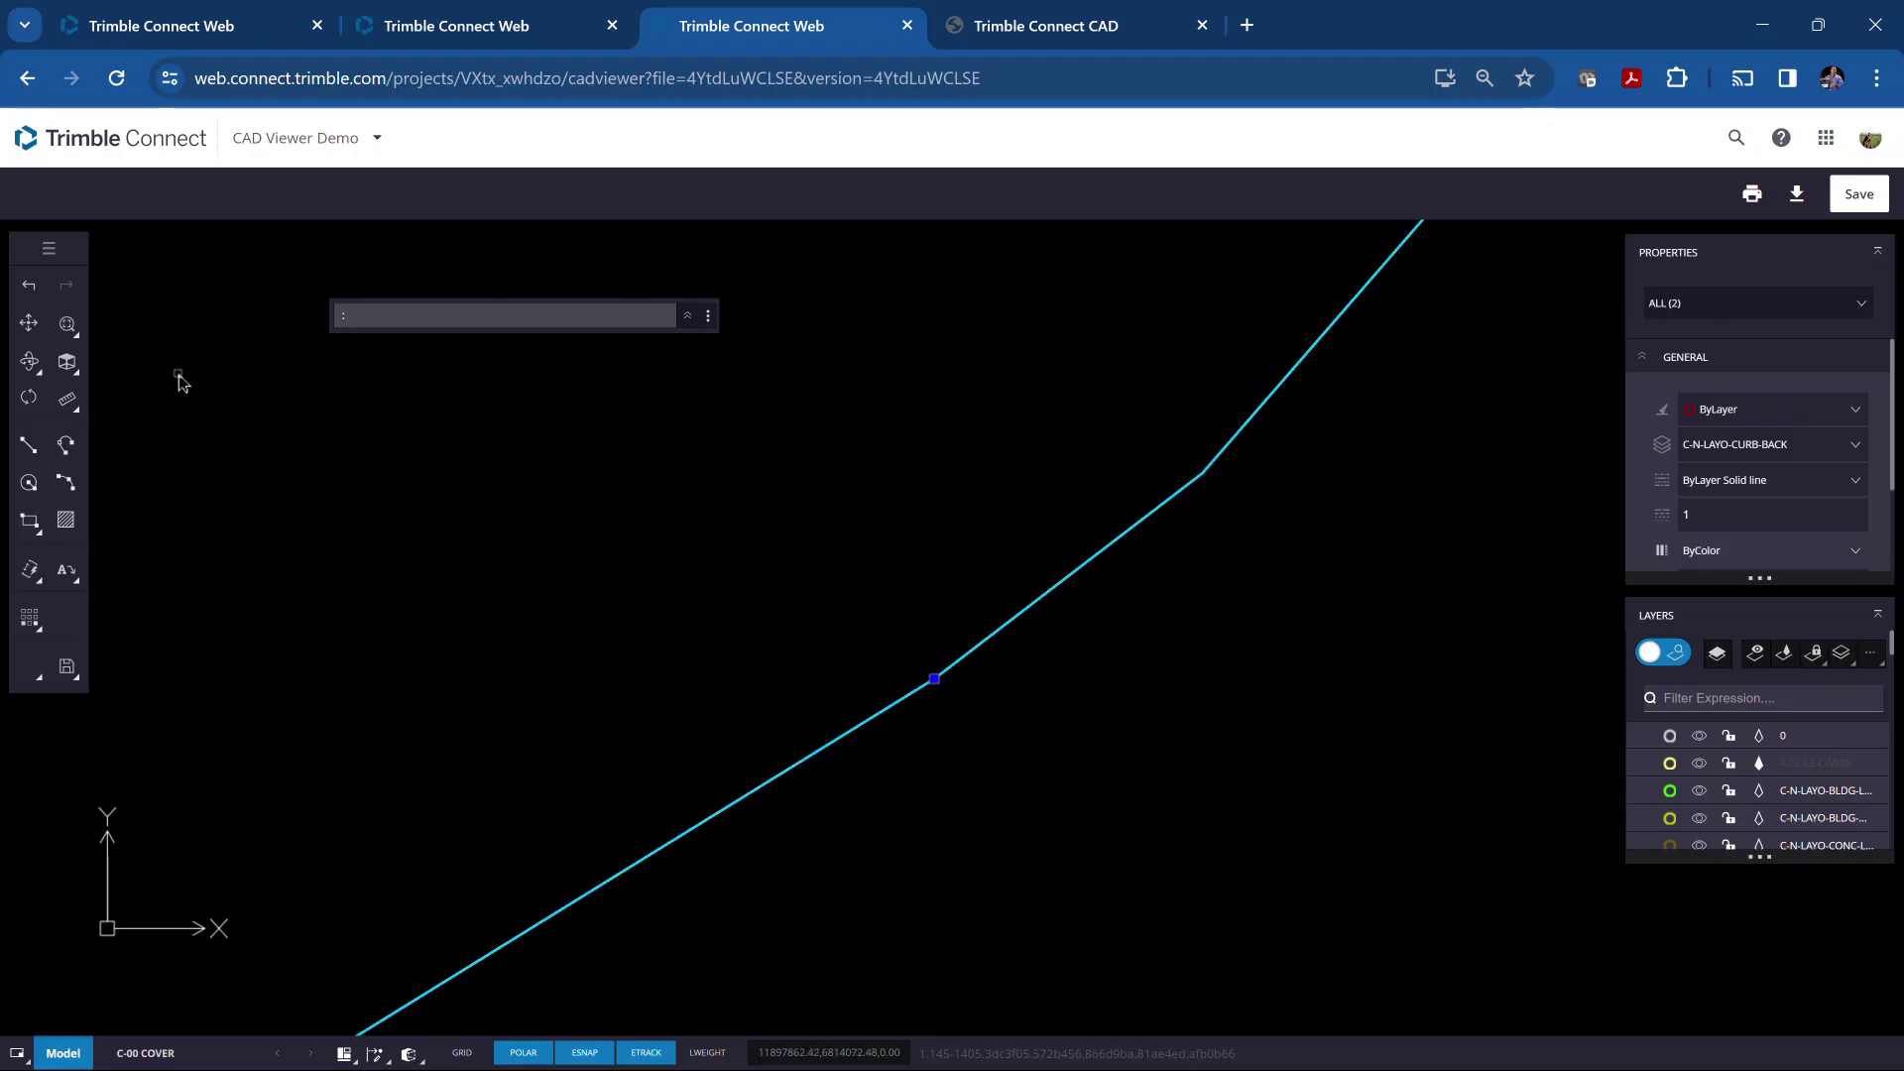
click(30, 365)
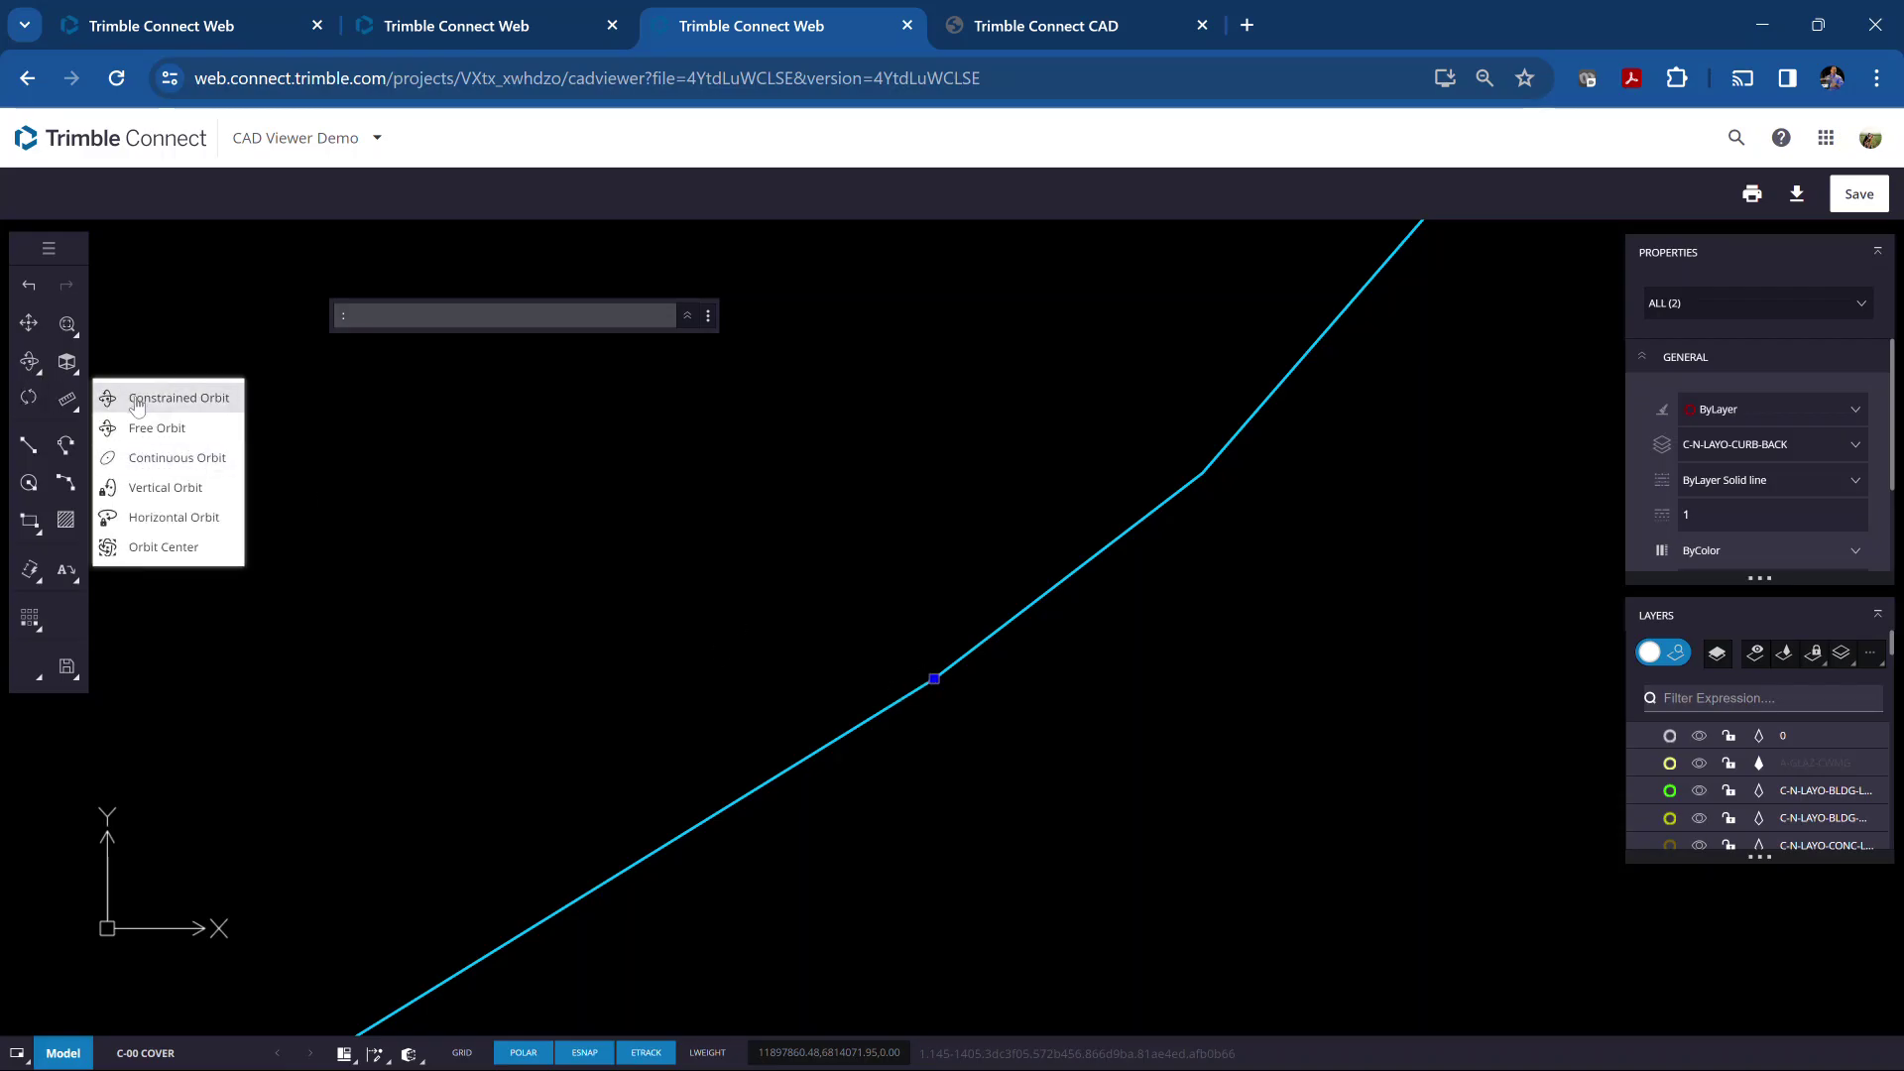
click(136, 402)
mouse_move(910, 658)
mouse_down()
mouse_move(912, 639)
mouse_move(935, 707)
mouse_up()
key(Escape)
click(926, 689)
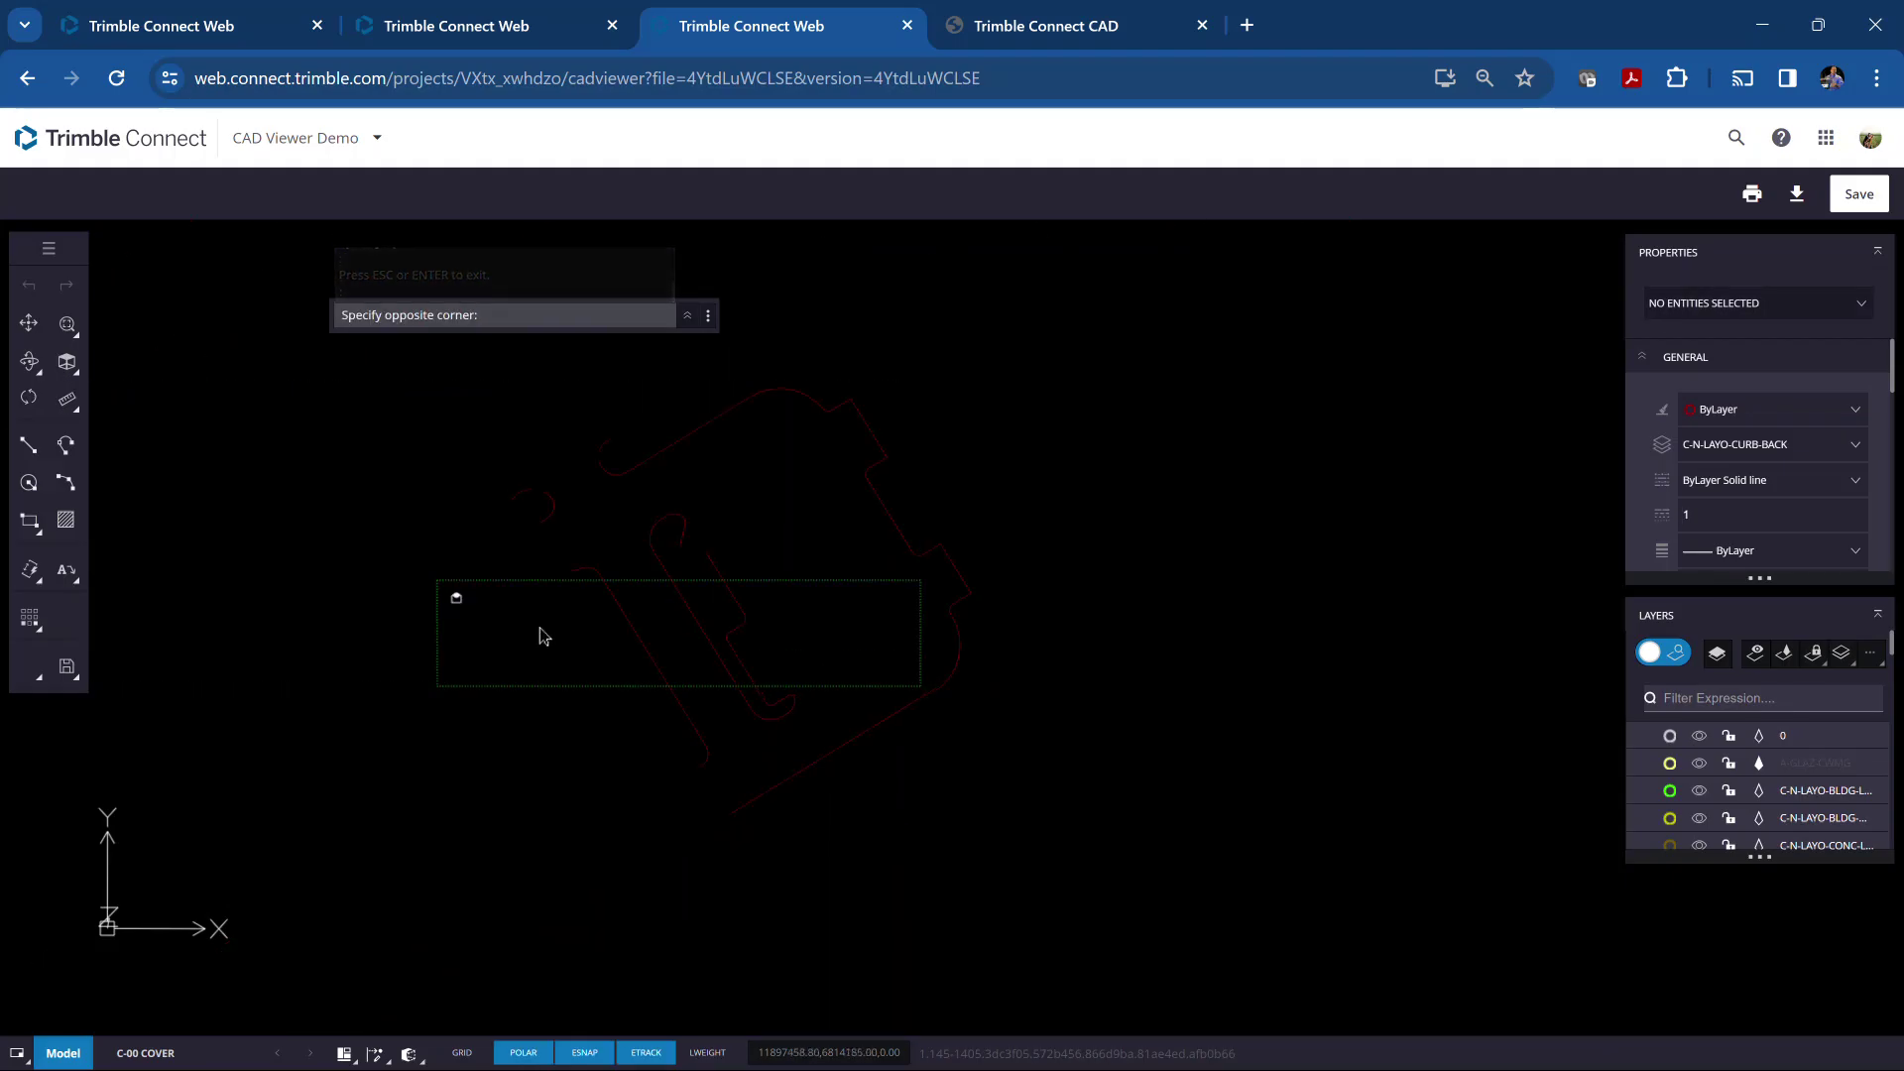
click(808, 660)
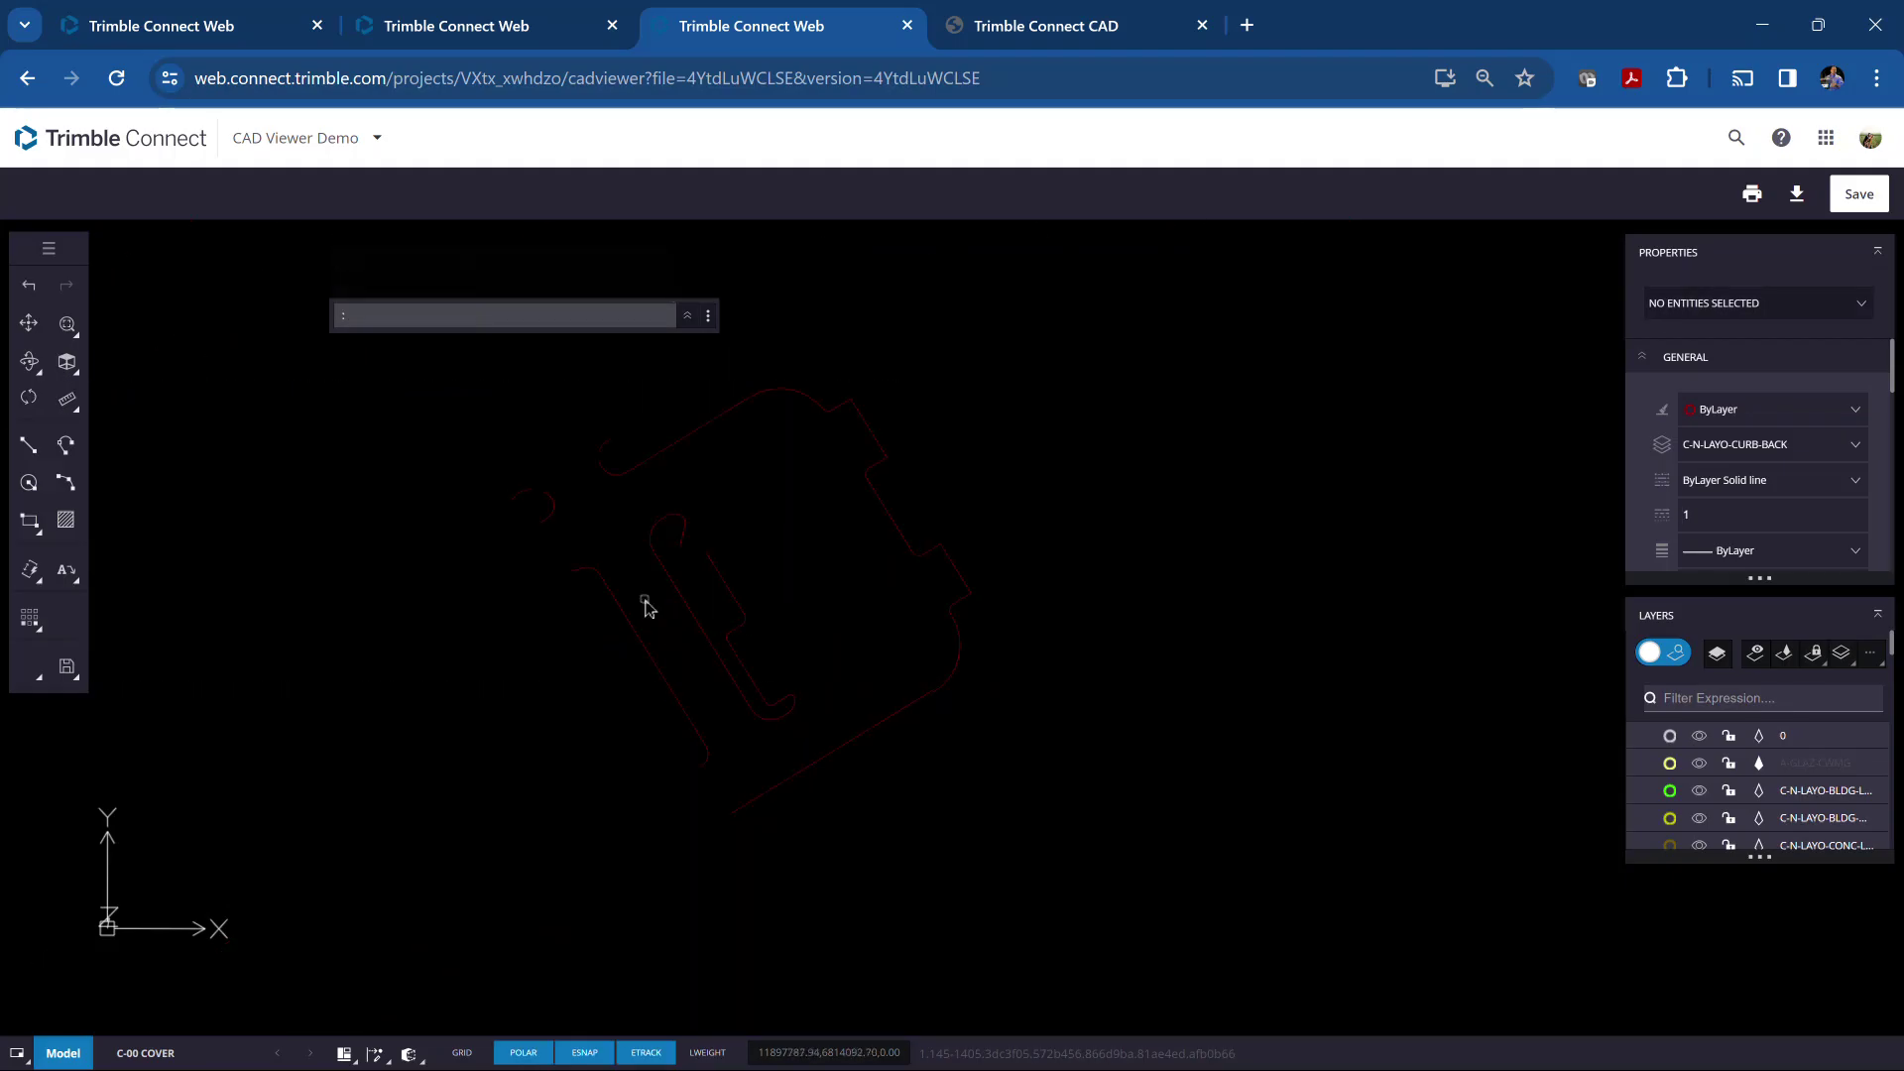
Orbit the curb layout into an oblique 3D view and select the long lower line to check its type and height alignment
click(30, 365)
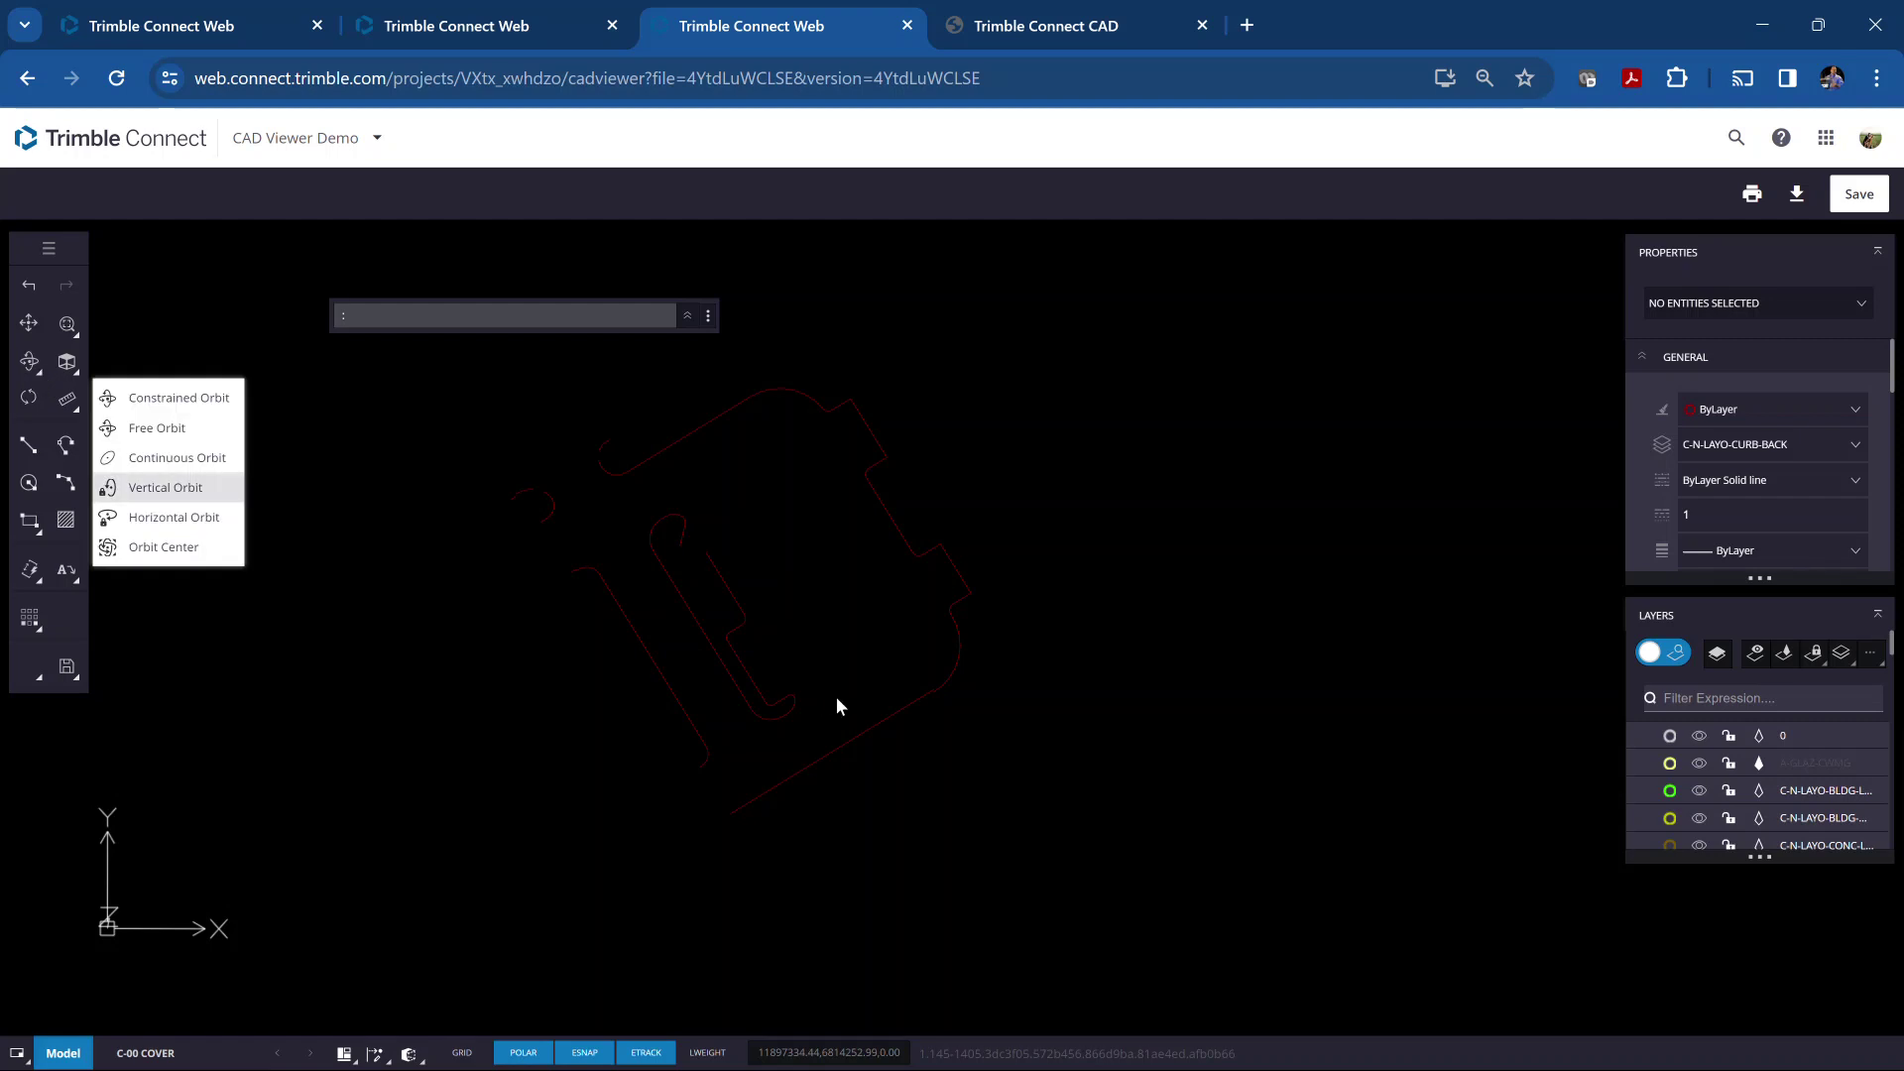
click(179, 397)
mouse_move(896, 684)
mouse_down()
mouse_move(782, 599)
mouse_move(759, 515)
mouse_move(803, 400)
mouse_move(756, 387)
mouse_move(820, 425)
mouse_move(1043, 422)
mouse_move(1058, 332)
mouse_move(824, 450)
mouse_move(888, 570)
mouse_move(931, 478)
mouse_move(710, 429)
mouse_move(829, 450)
mouse_up()
key(Escape)
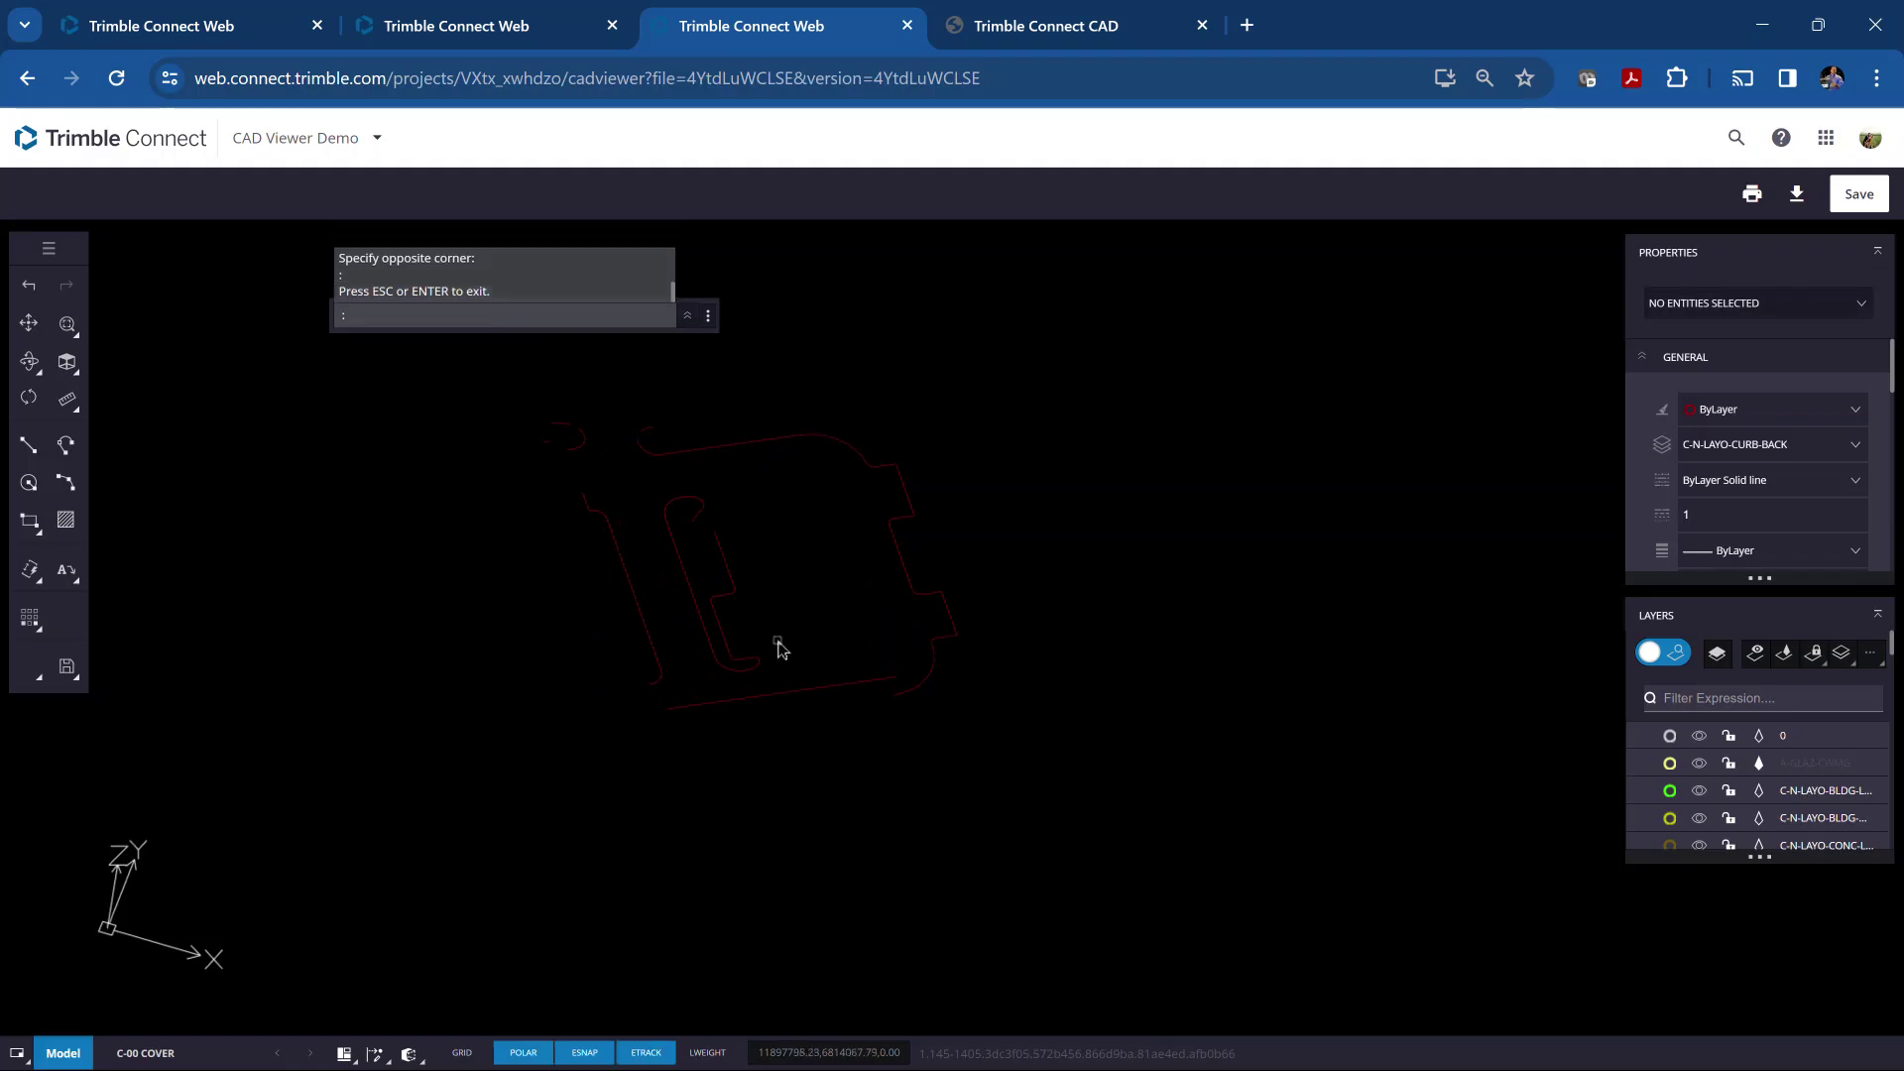
click(881, 680)
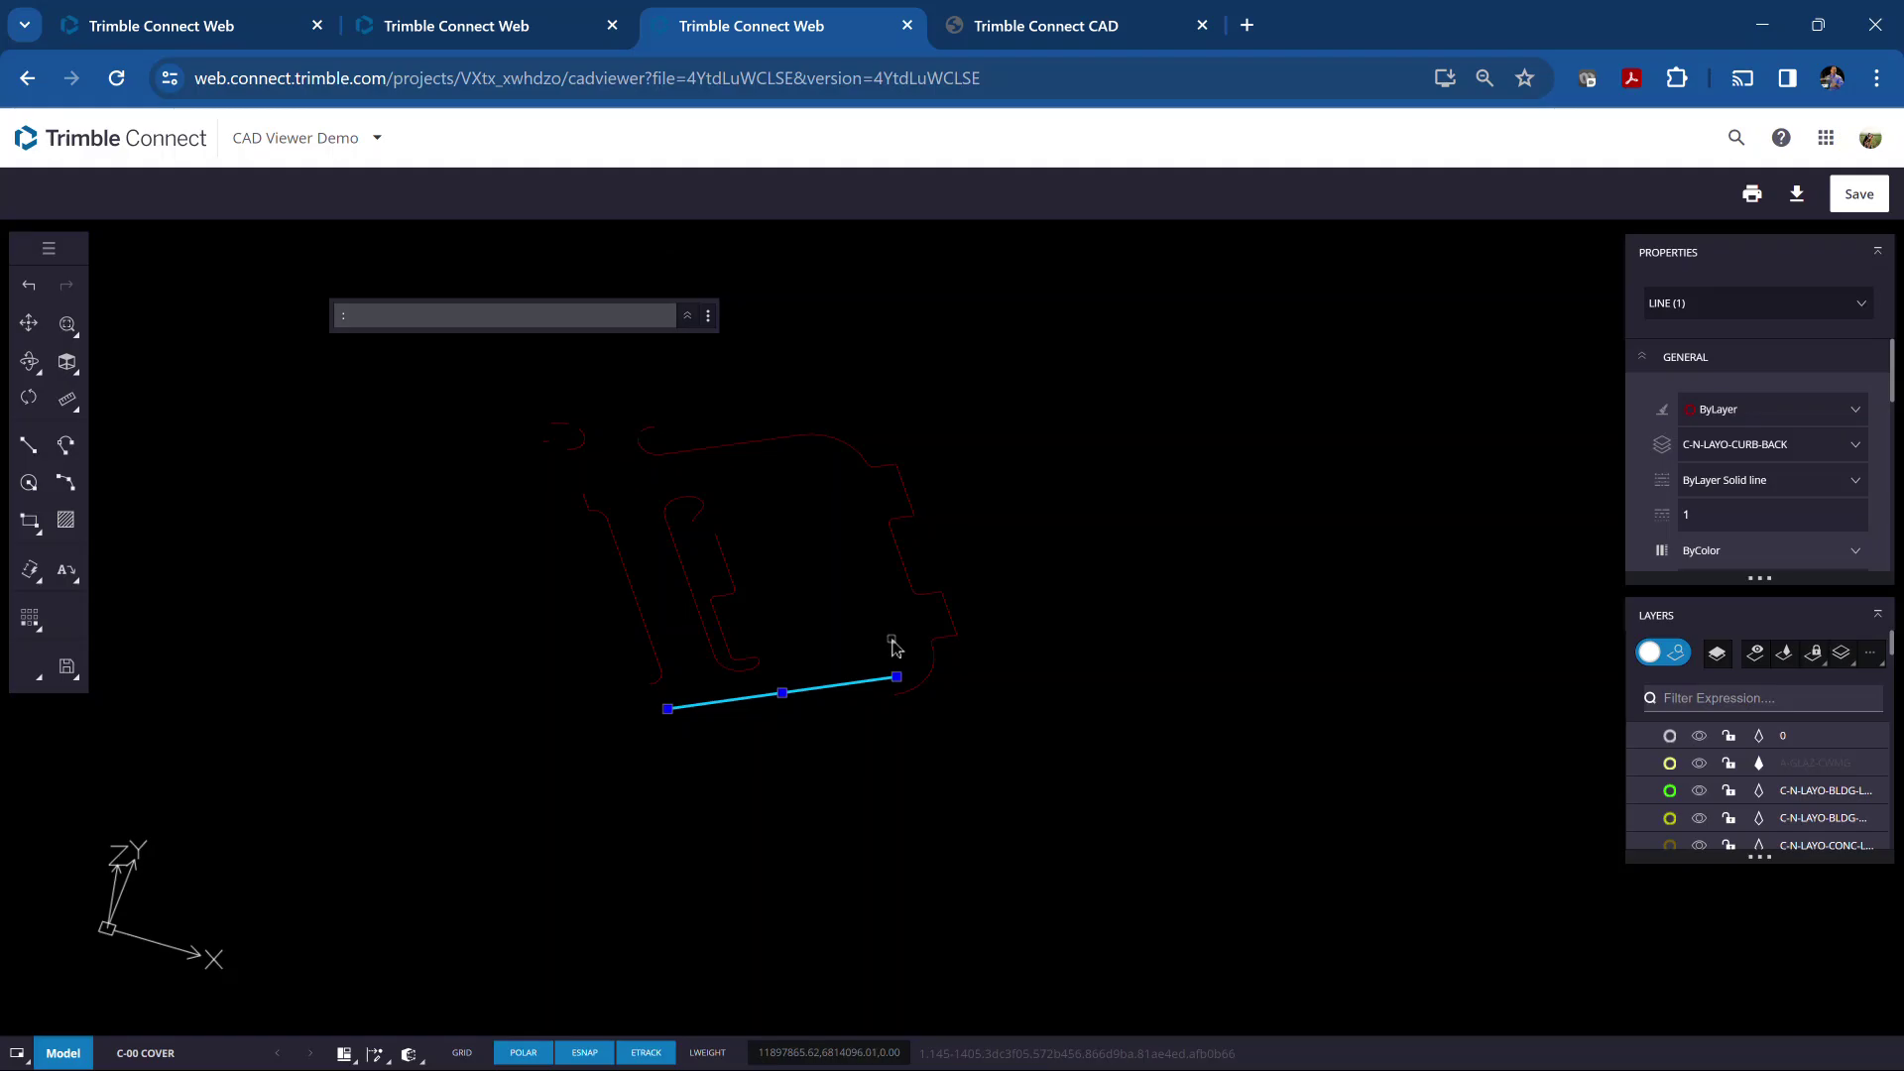
key(Escape)
mouse_move(781, 617)
middle_down()
mouse_move(799, 586)
mouse_move(892, 628)
mouse_move(952, 684)
middle_up()
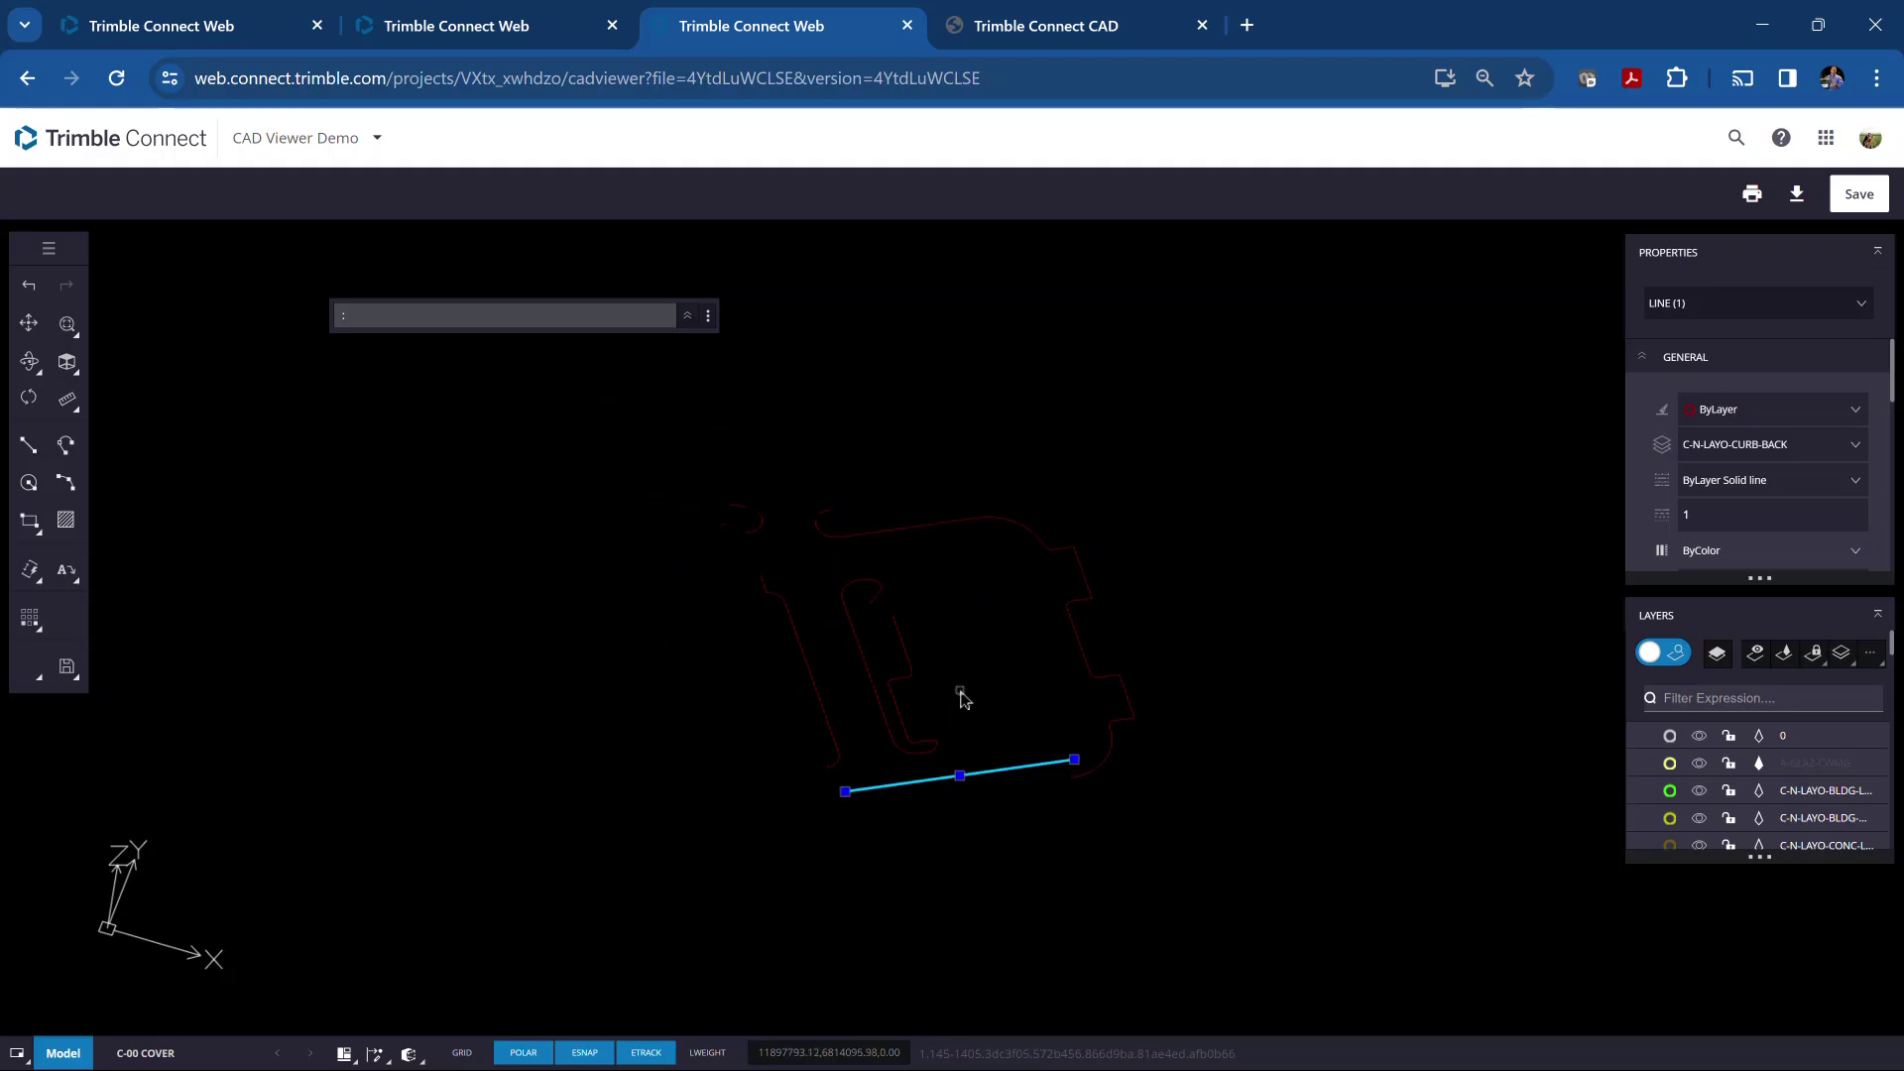